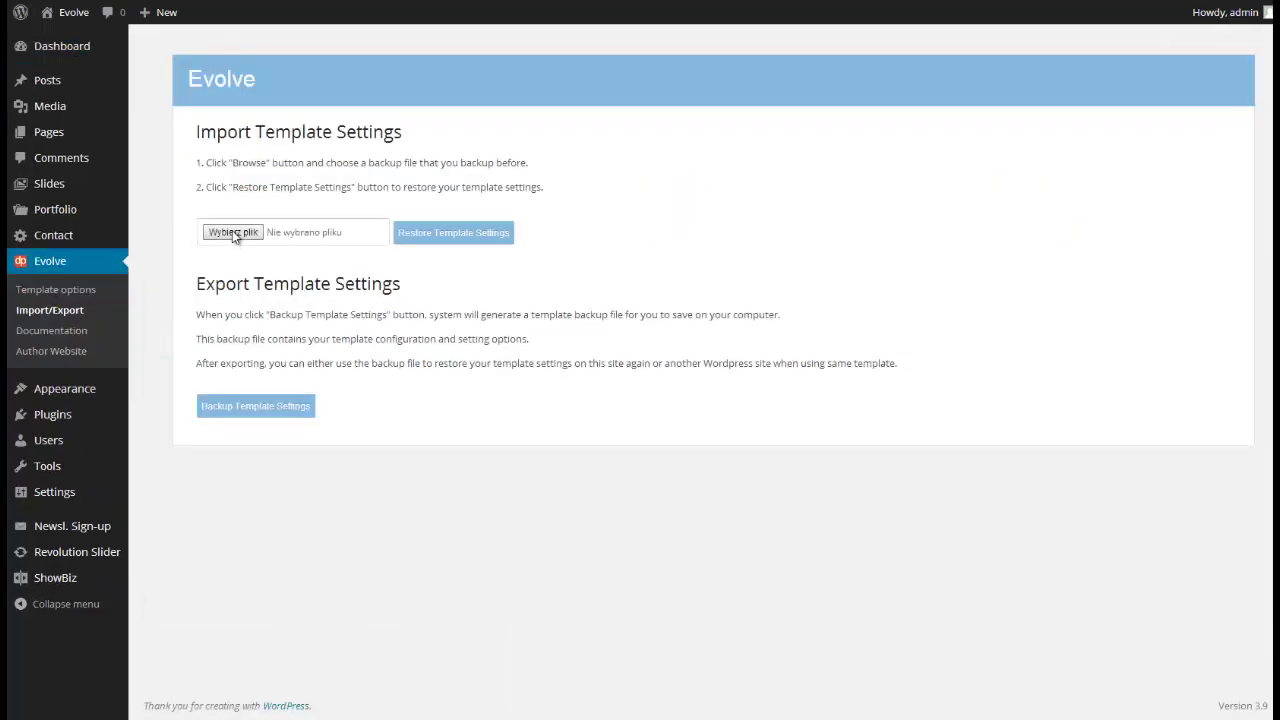
- Restore the Evolve template settings from the evolve_theme_options JSON backup file
click(232, 232)
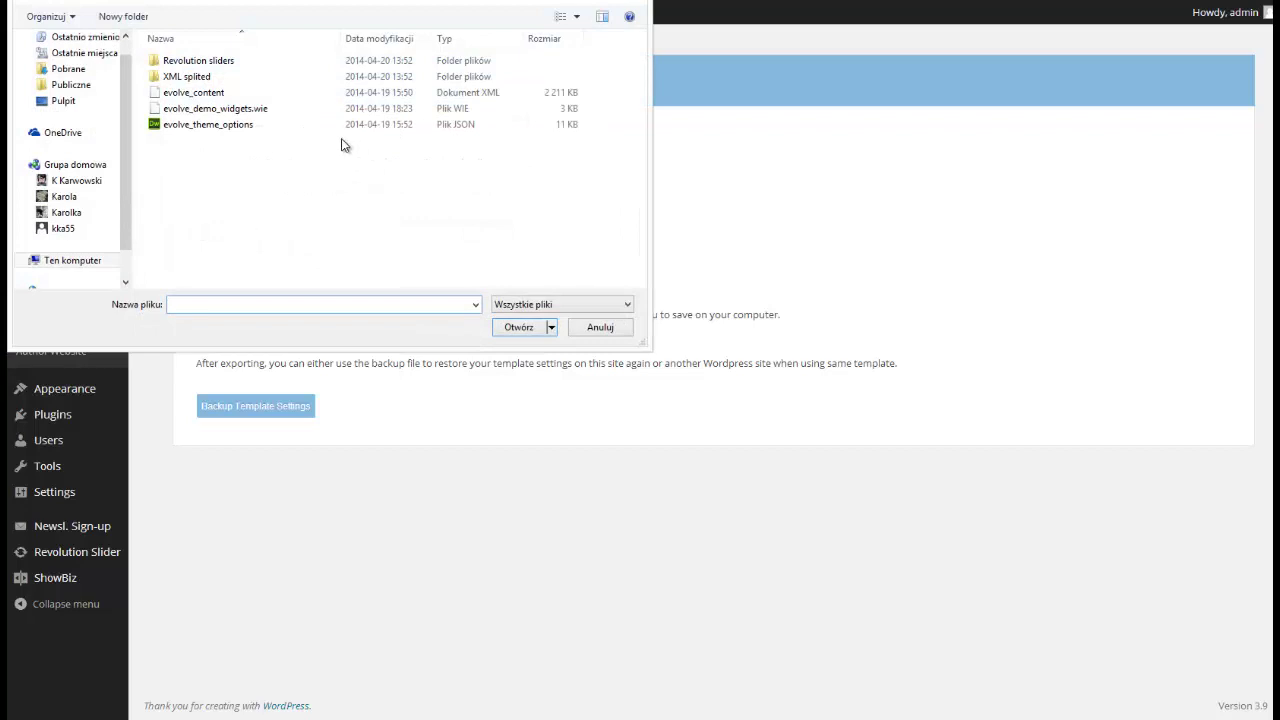
click(174, 129)
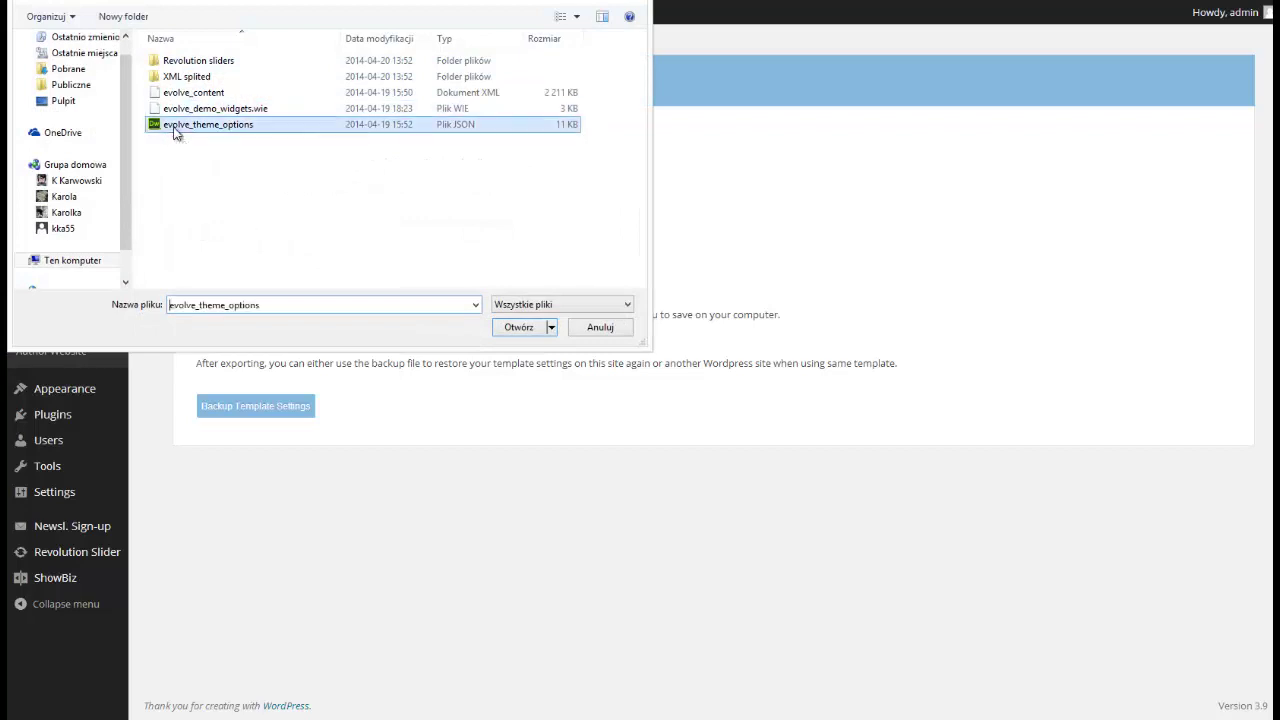
click(506, 331)
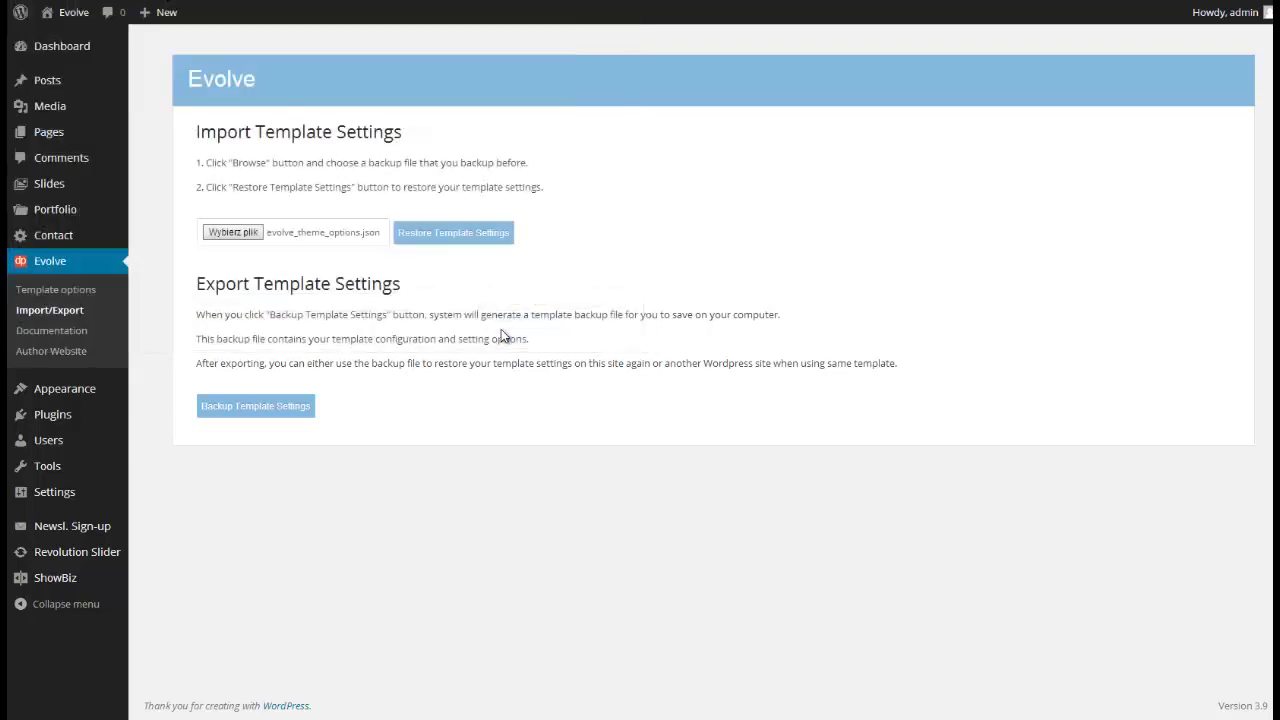
click(481, 238)
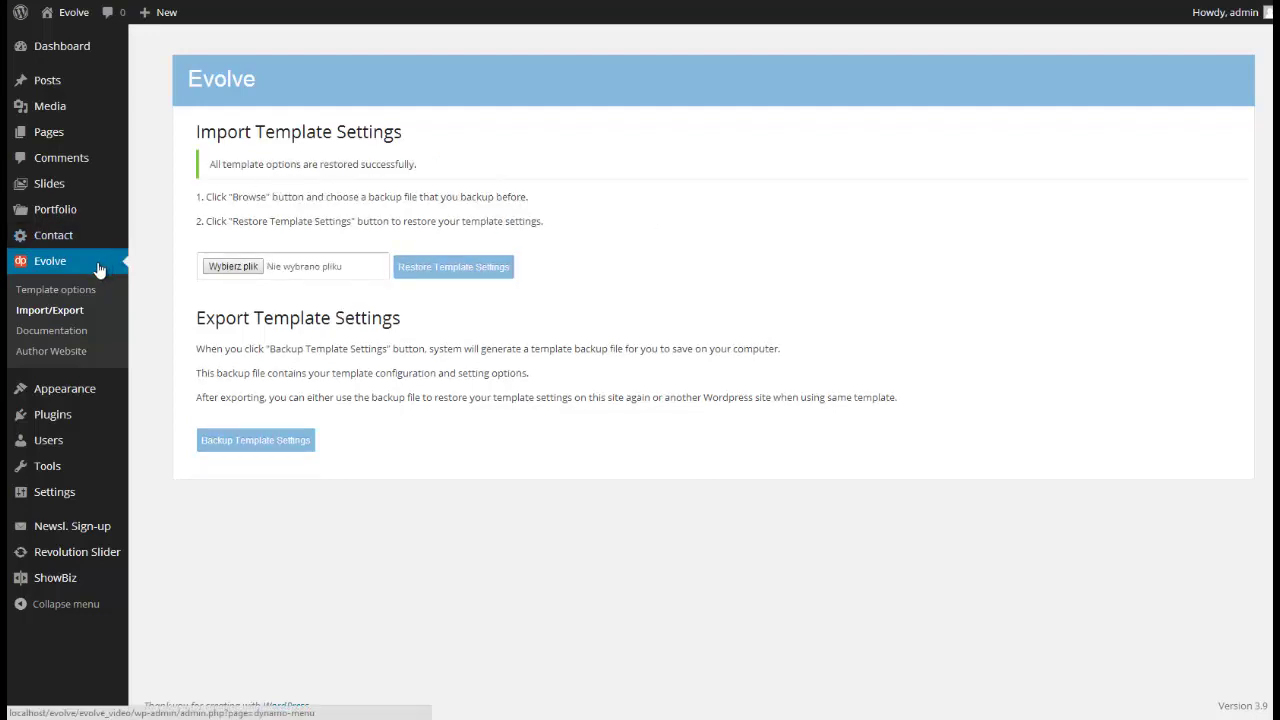
- Install the WordPress Importer plugin from the site's import tools, activate it and run the importer
mouse_move(57, 474)
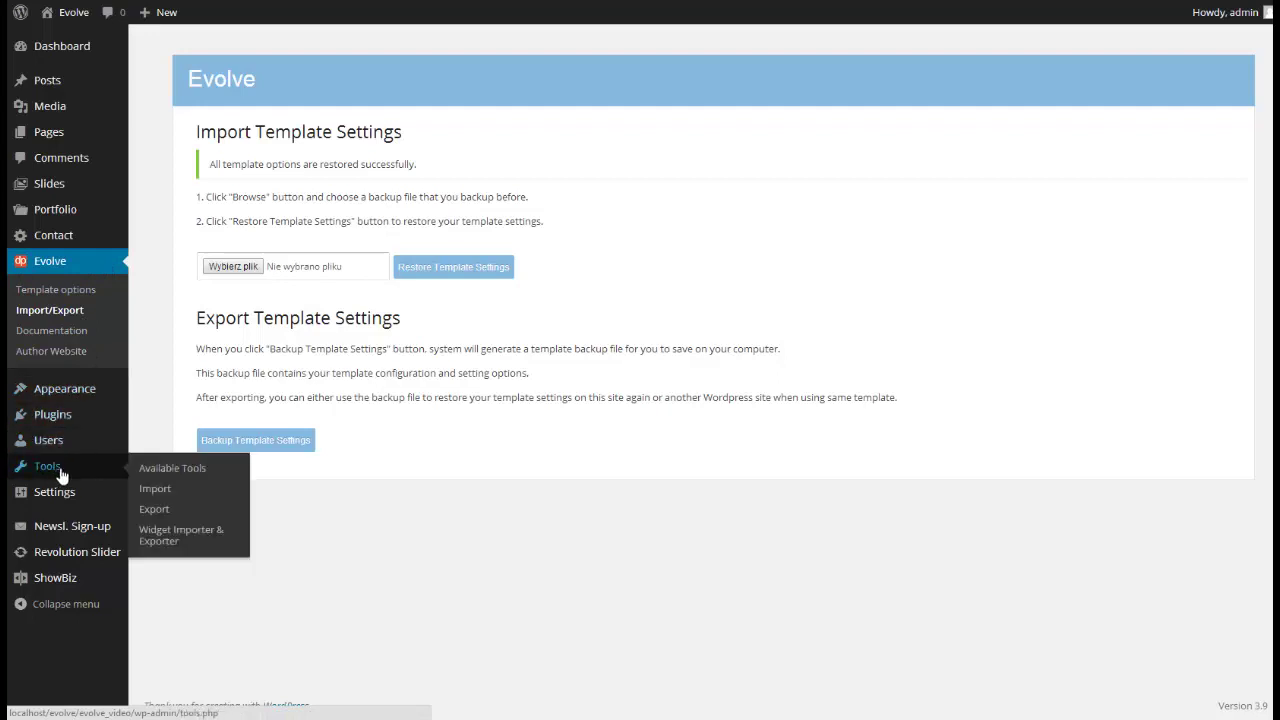
click(157, 491)
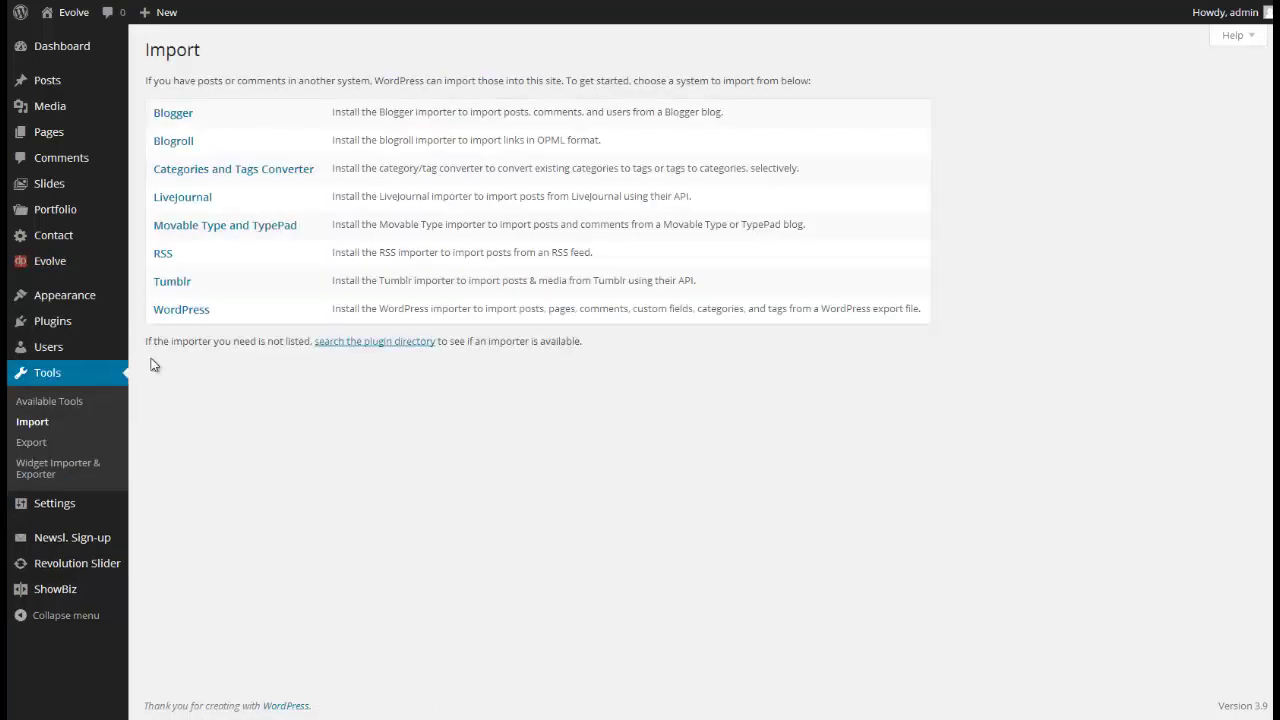
click(169, 310)
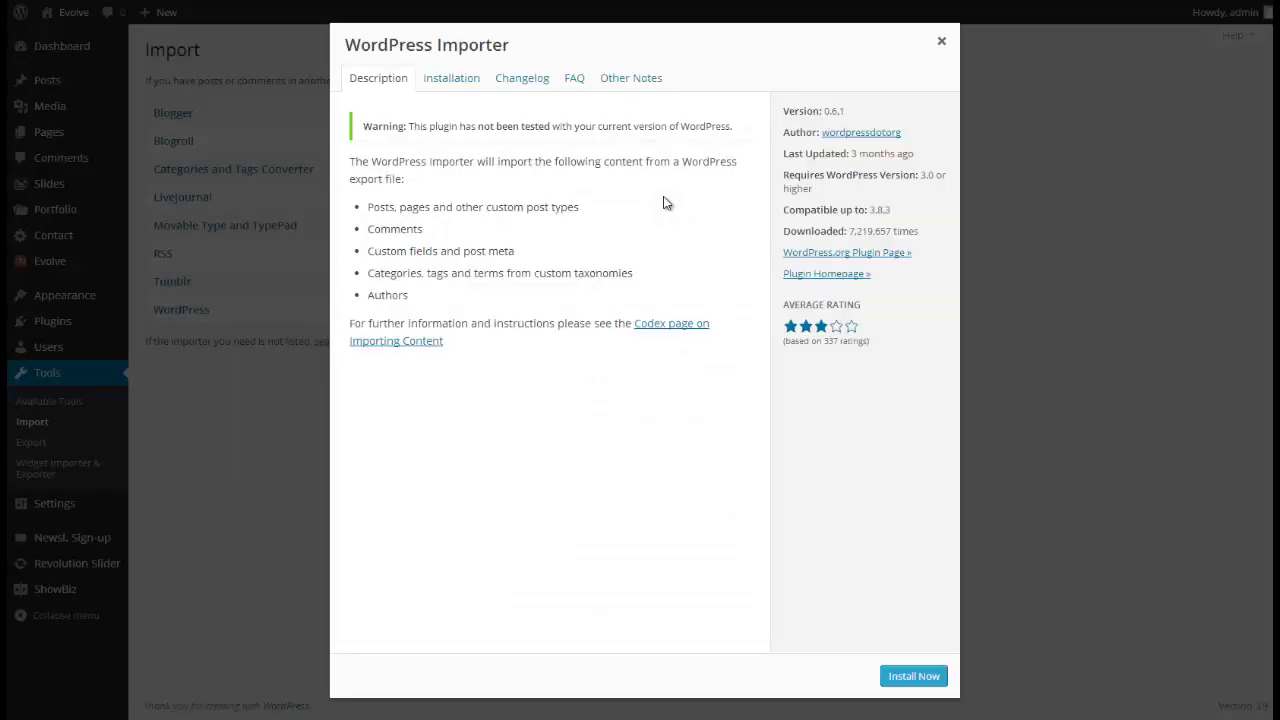
click(911, 684)
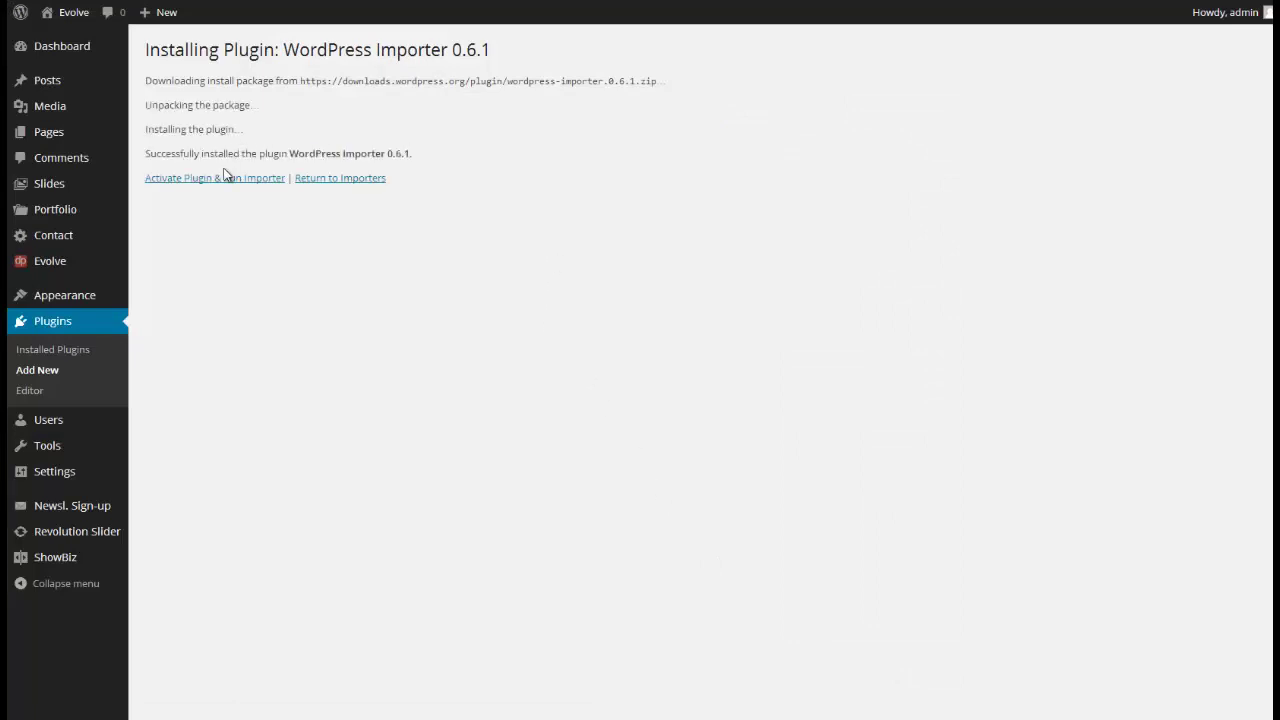
click(213, 180)
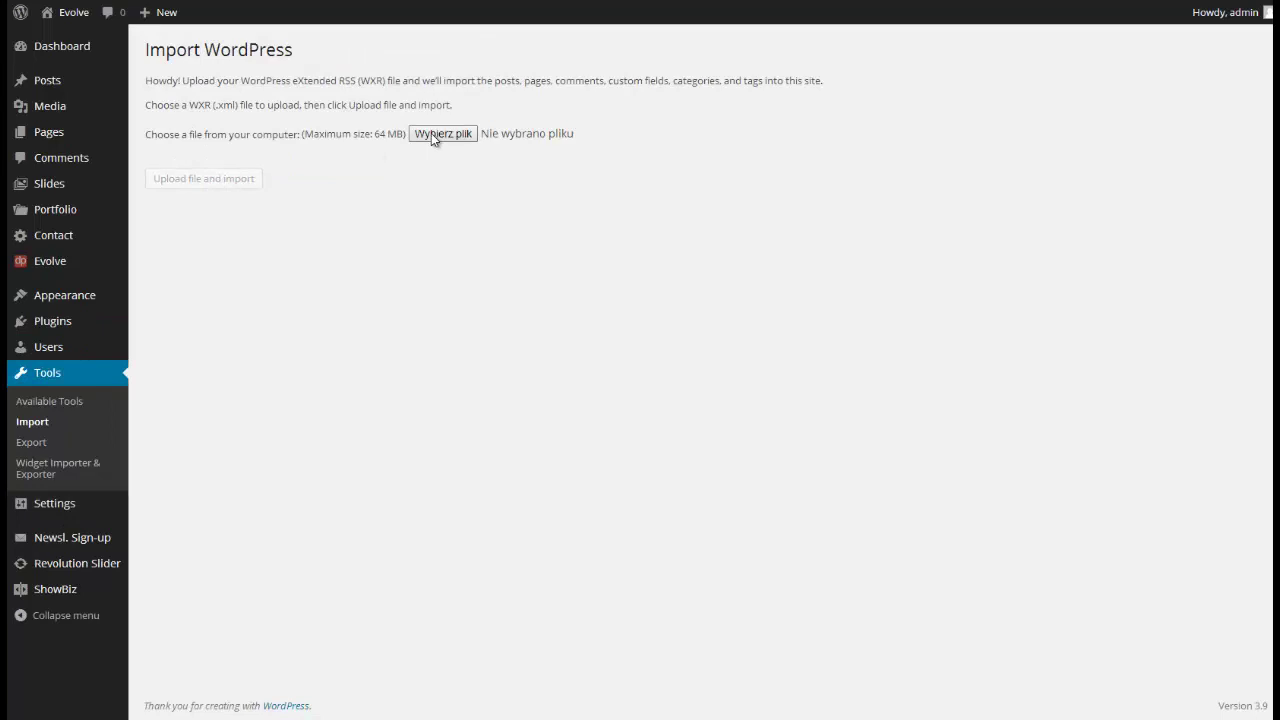
- Upload evolve_Part_001_of_5.xml from the XML splited folder to the WordPress importer
click(431, 133)
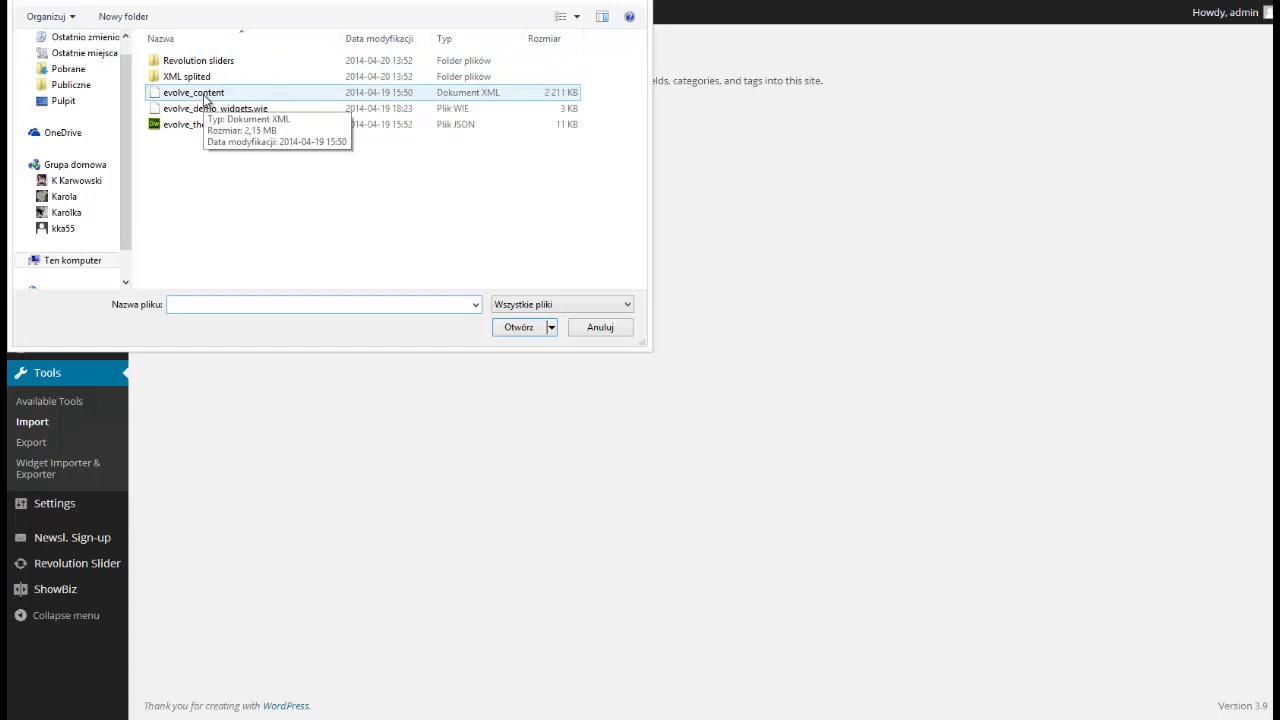
click(205, 97)
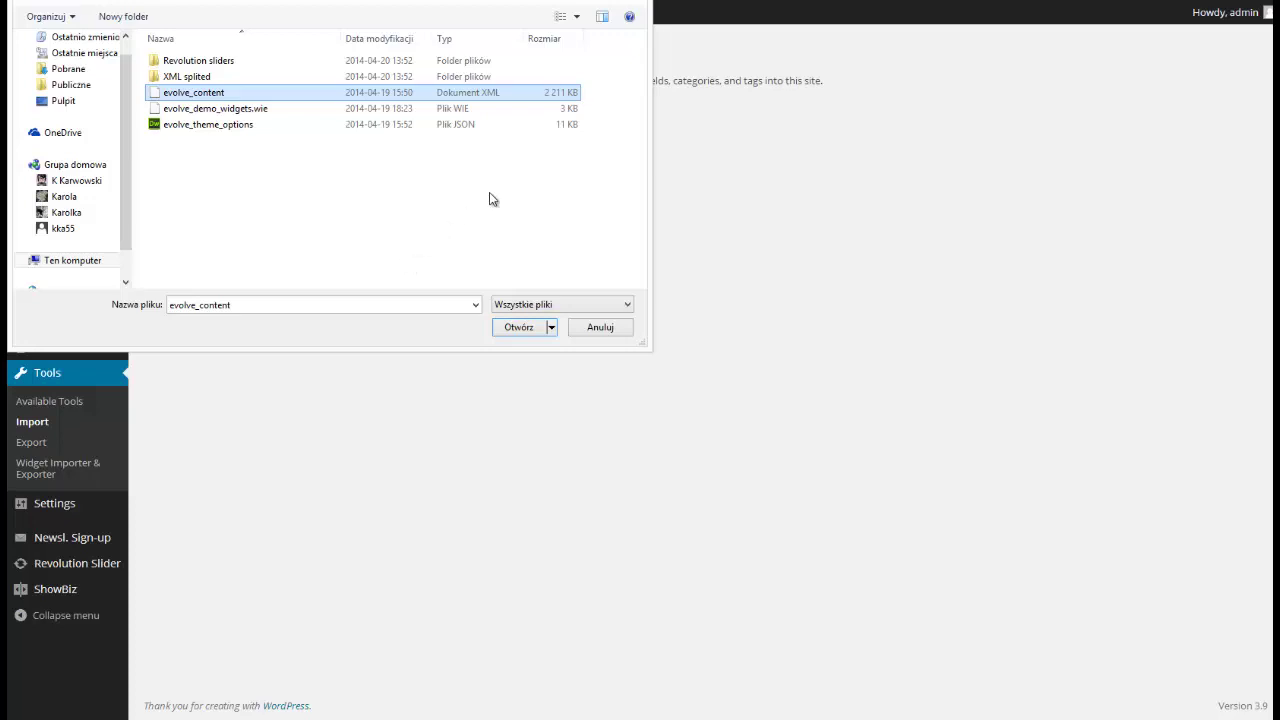
click(188, 81)
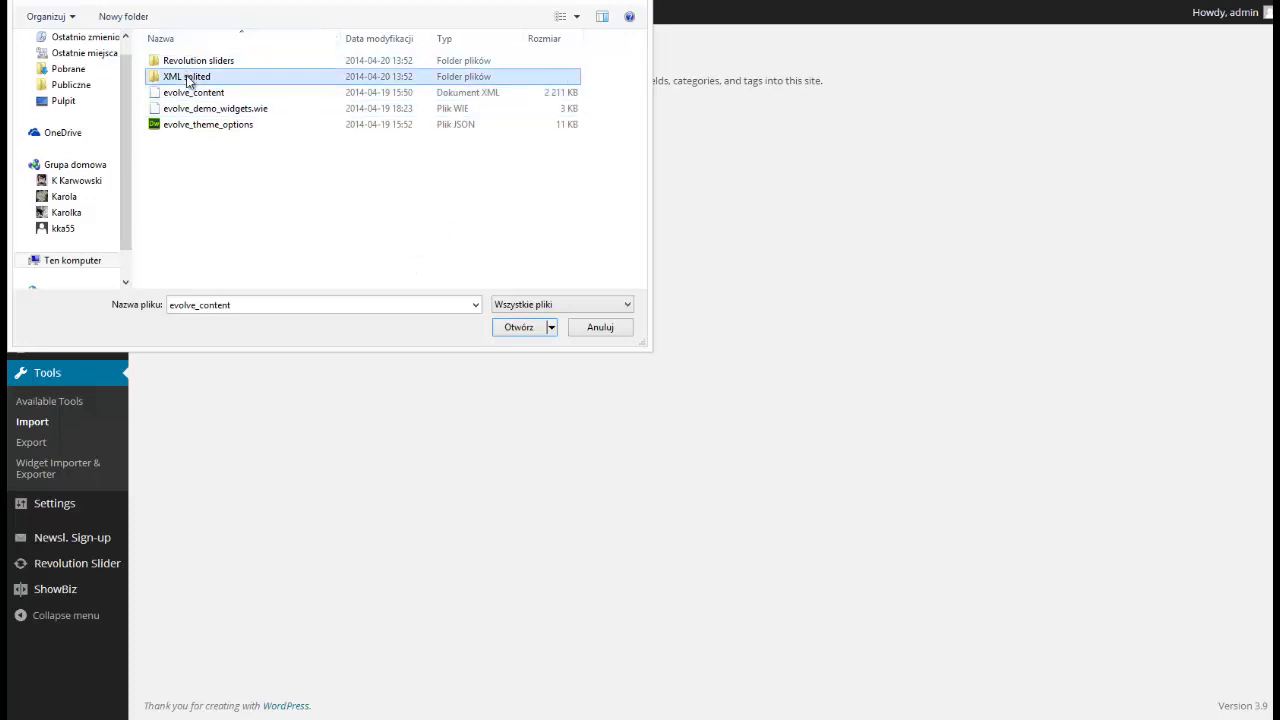
double_click(188, 81)
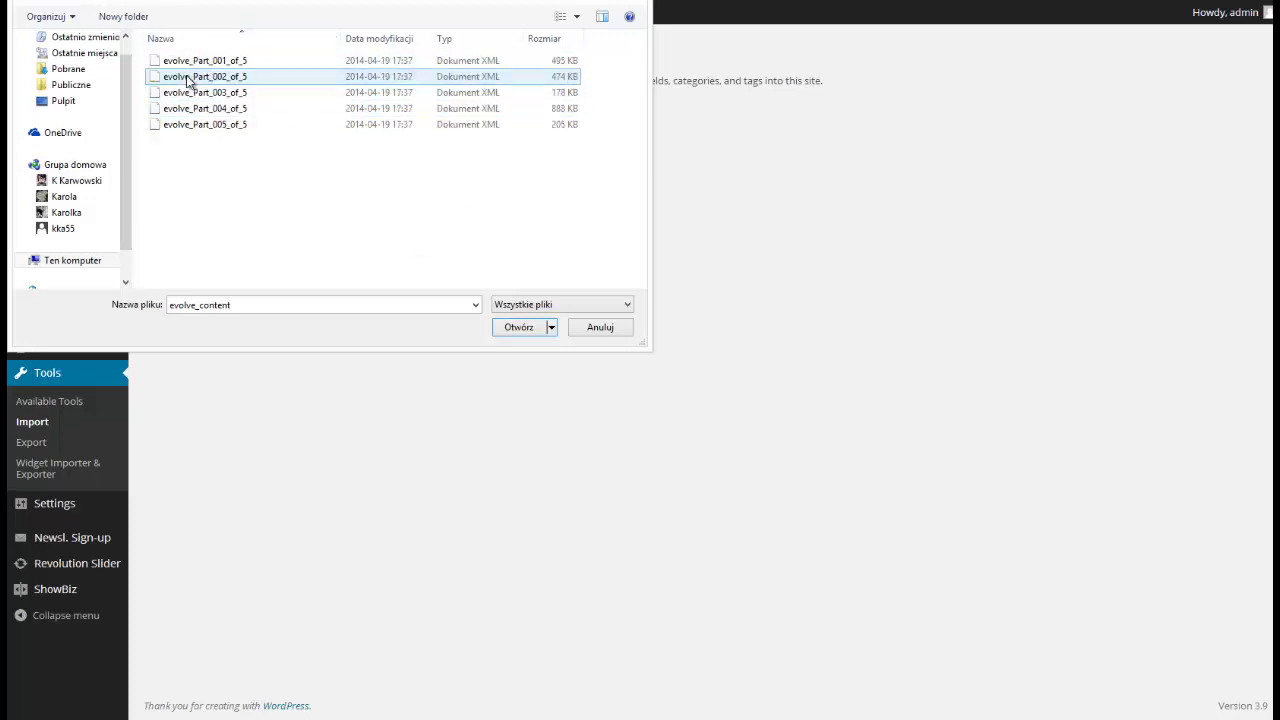
key(Down)
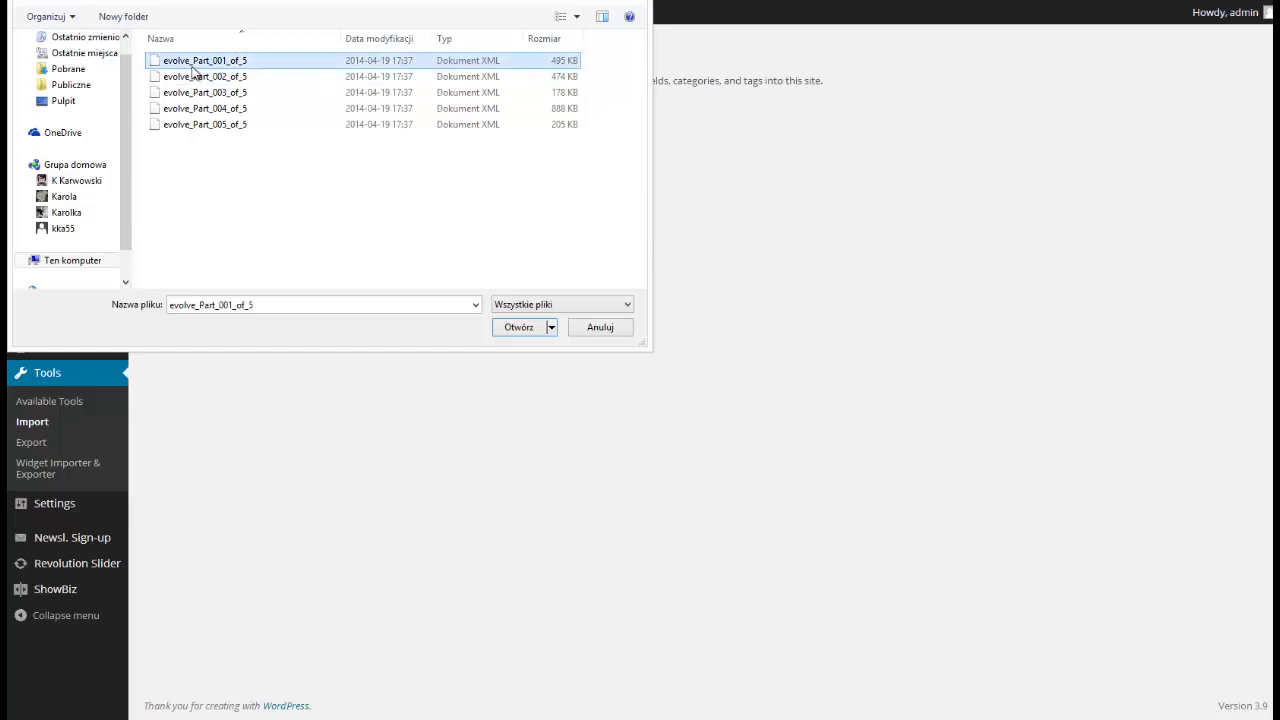
click(512, 328)
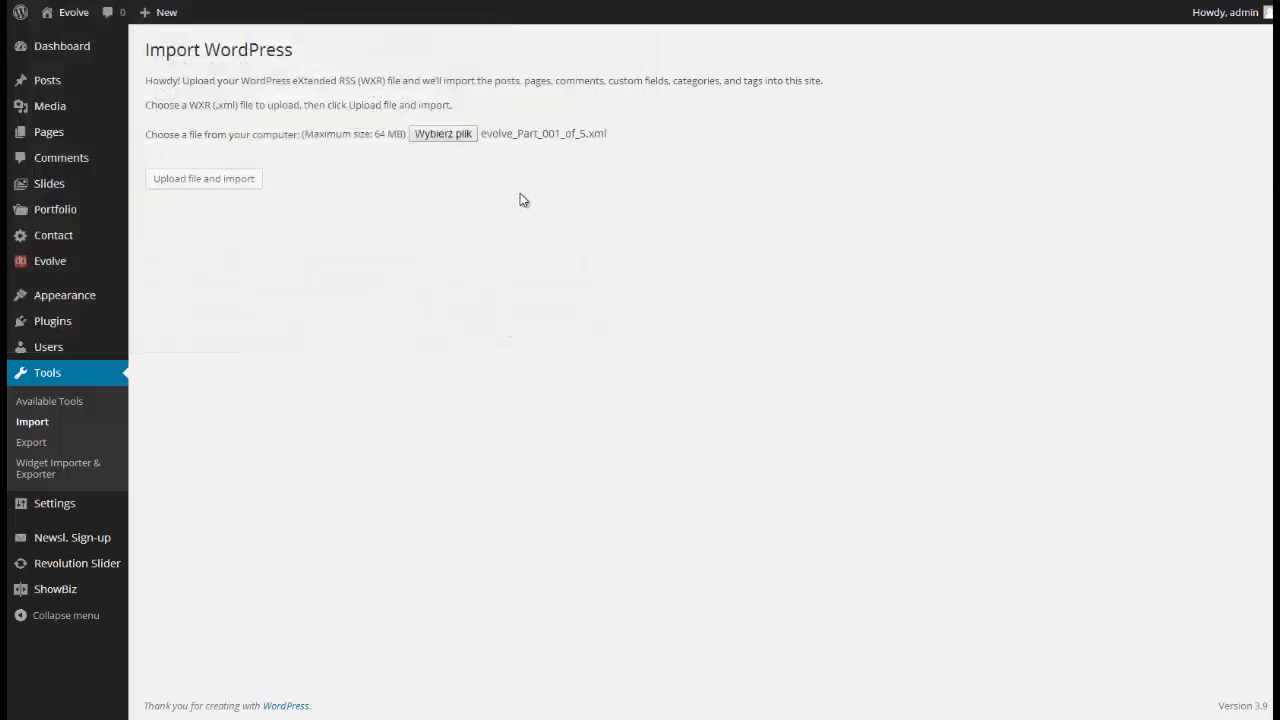
click(223, 184)
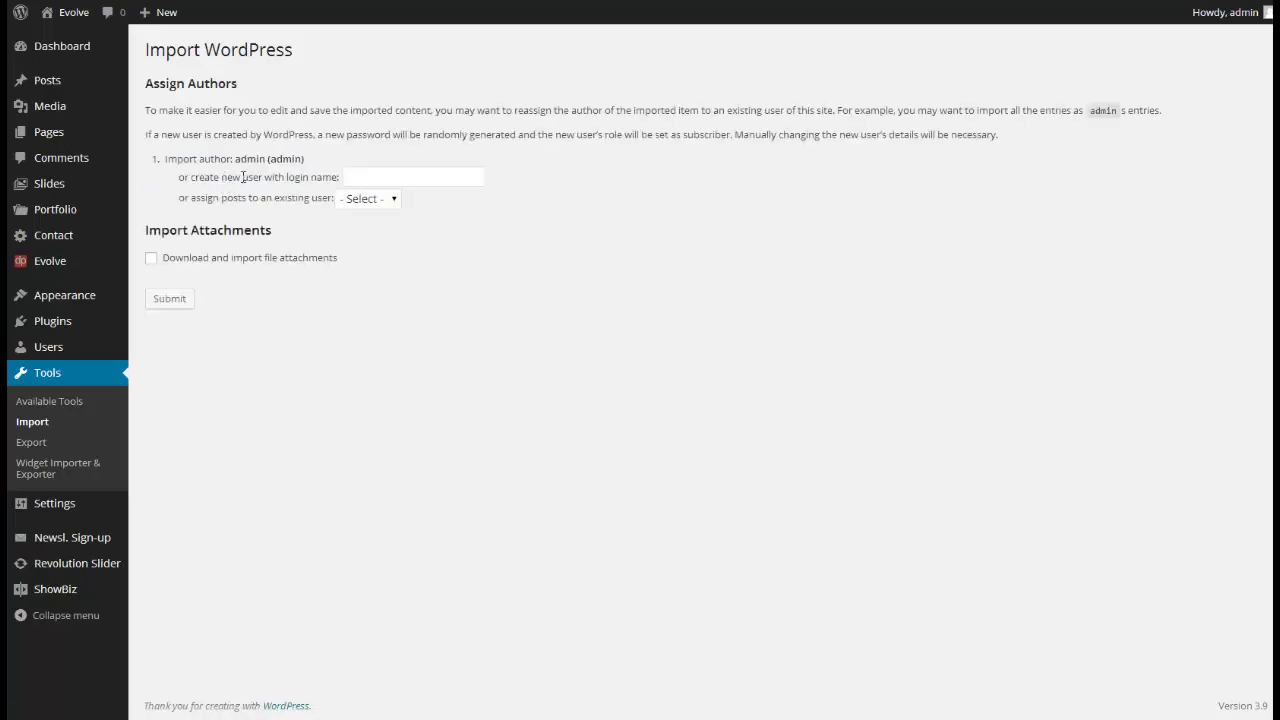
- Assign the imported posts to the existing admin user, enable downloading of file attachments, and submit the import
click(396, 200)
click(366, 231)
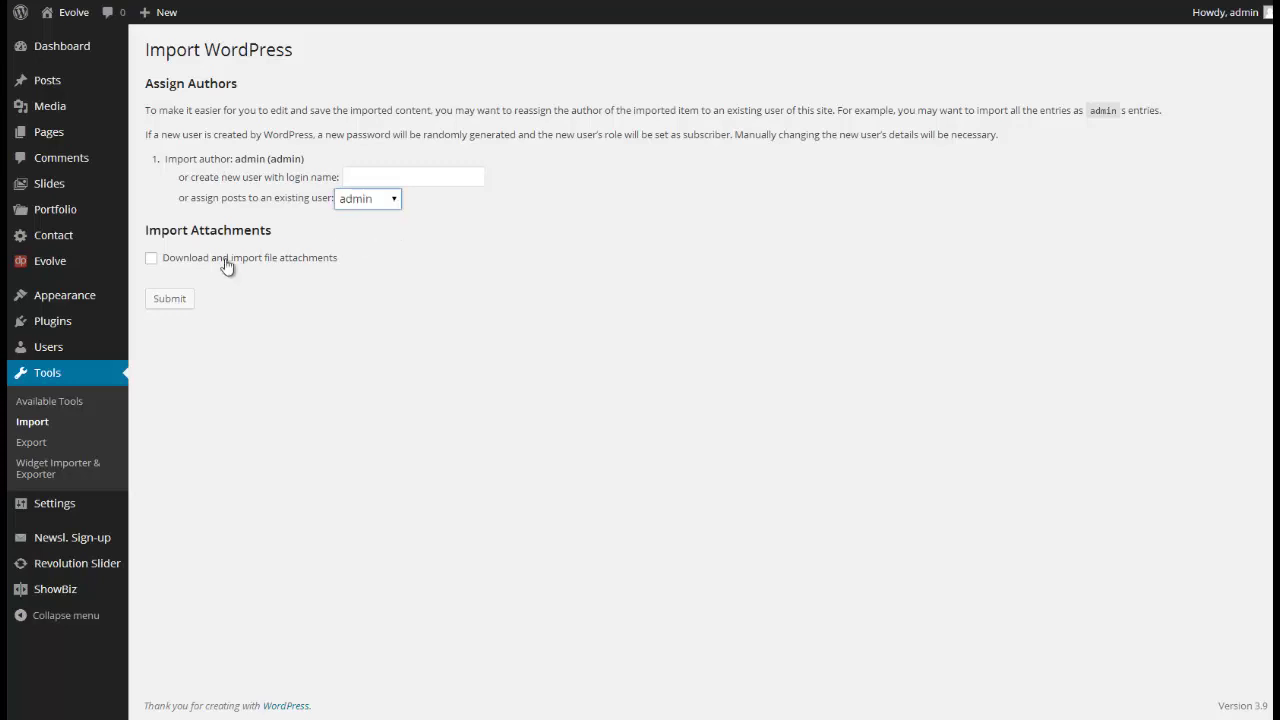
click(158, 262)
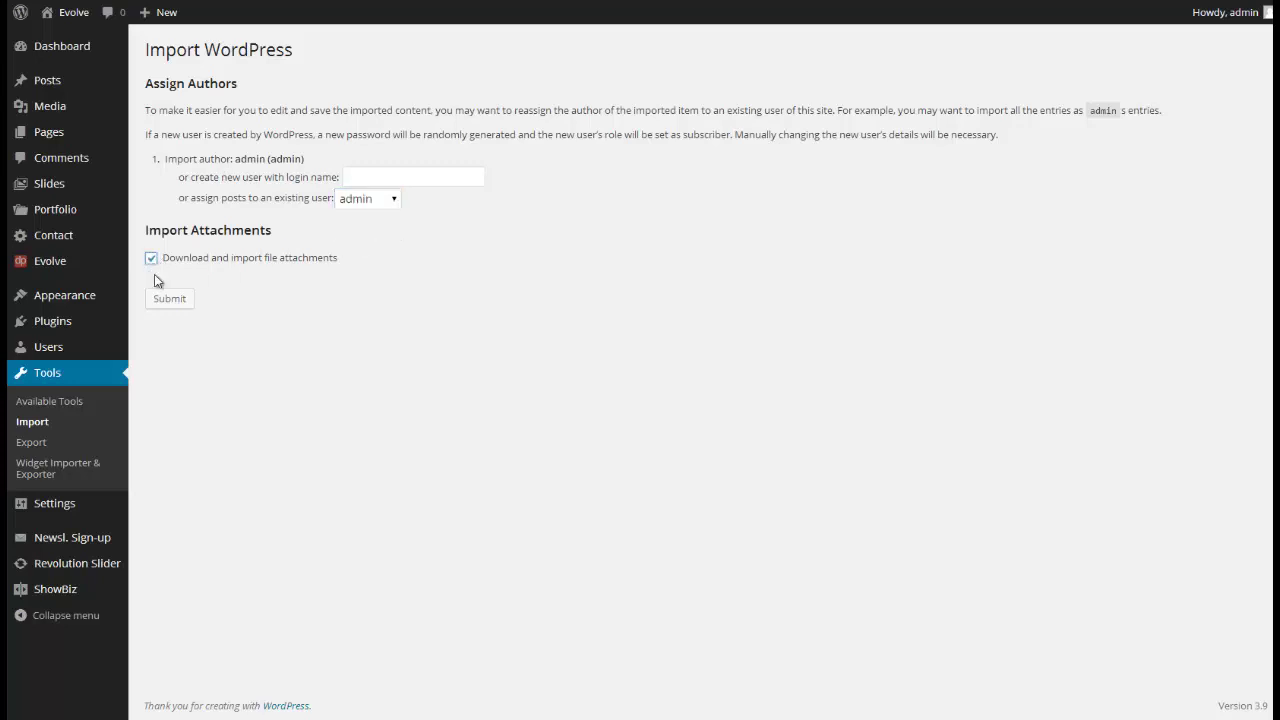
click(168, 300)
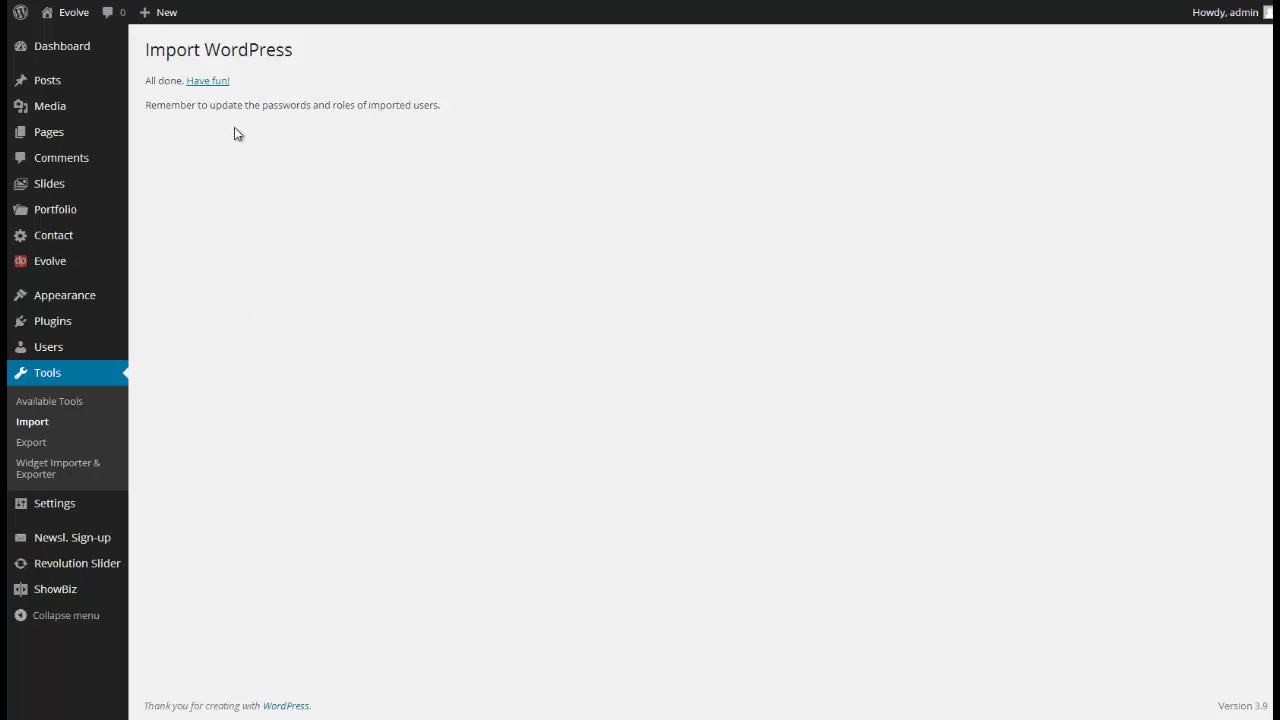
- Review the imported content in the lists of all posts and all pages
mouse_move(58, 86)
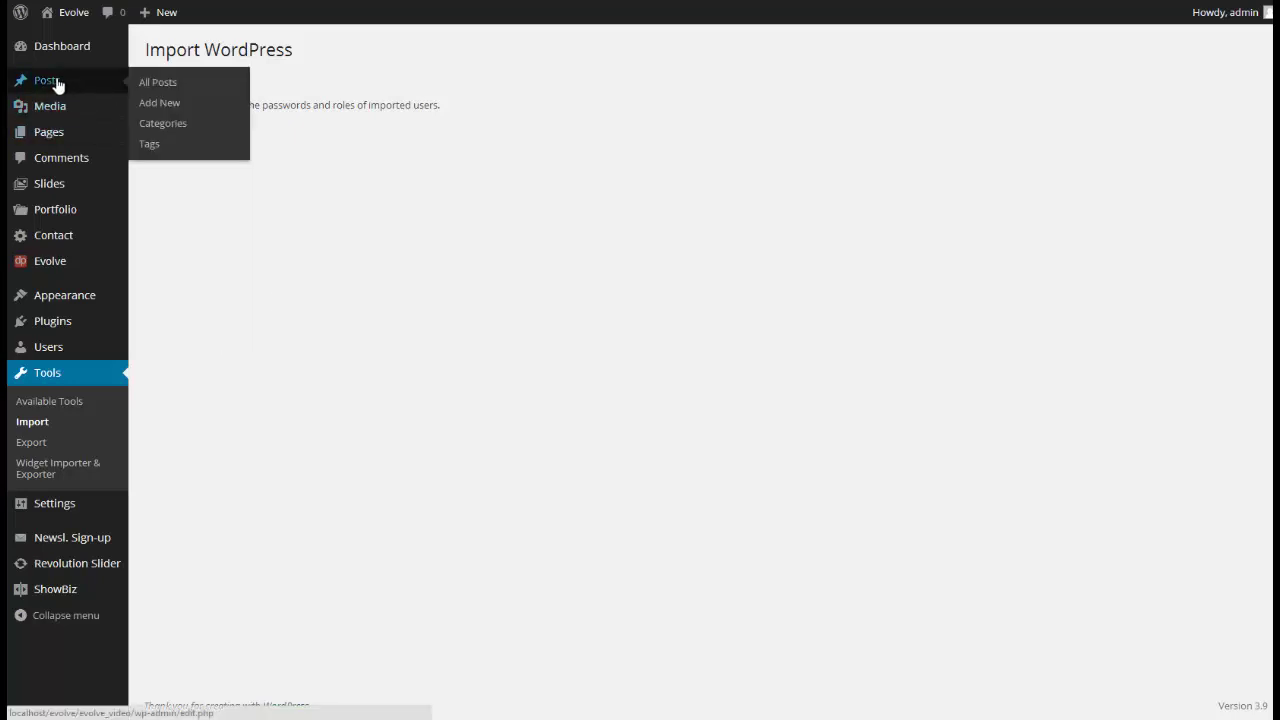
click(153, 86)
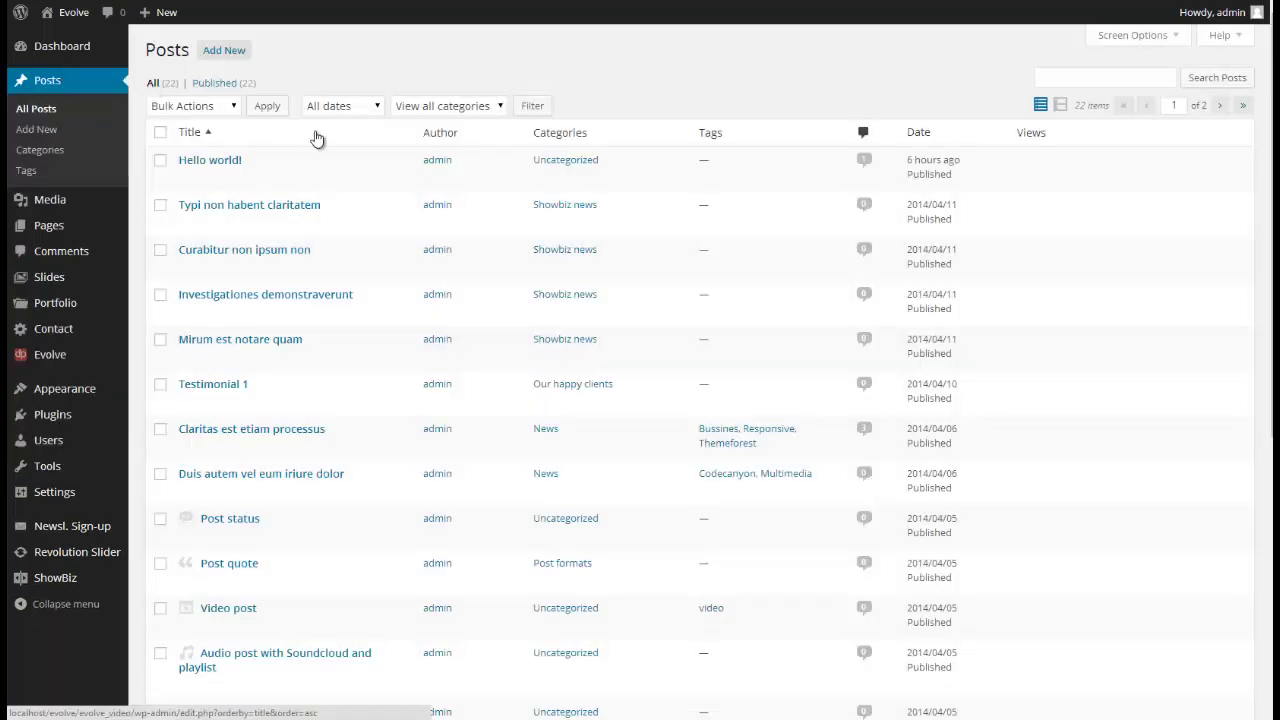
scroll(700, 400, down, 5)
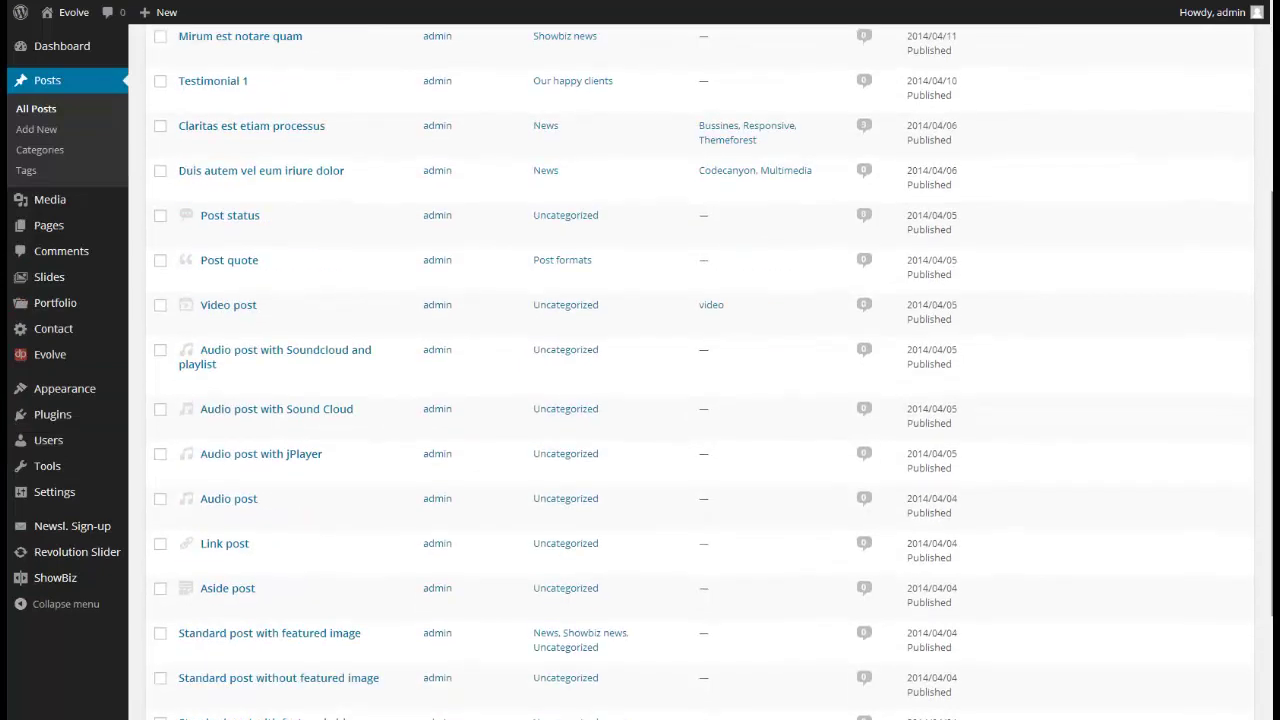
scroll(323, 160, up, 5)
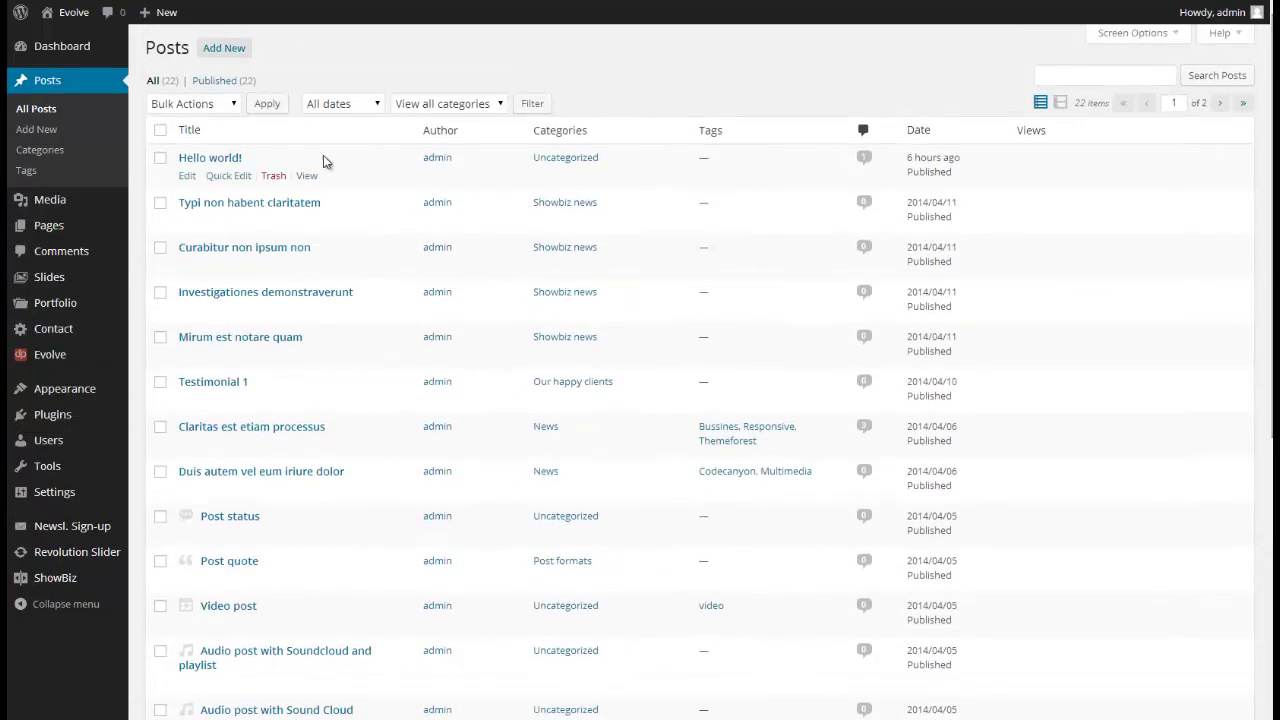
mouse_move(100, 232)
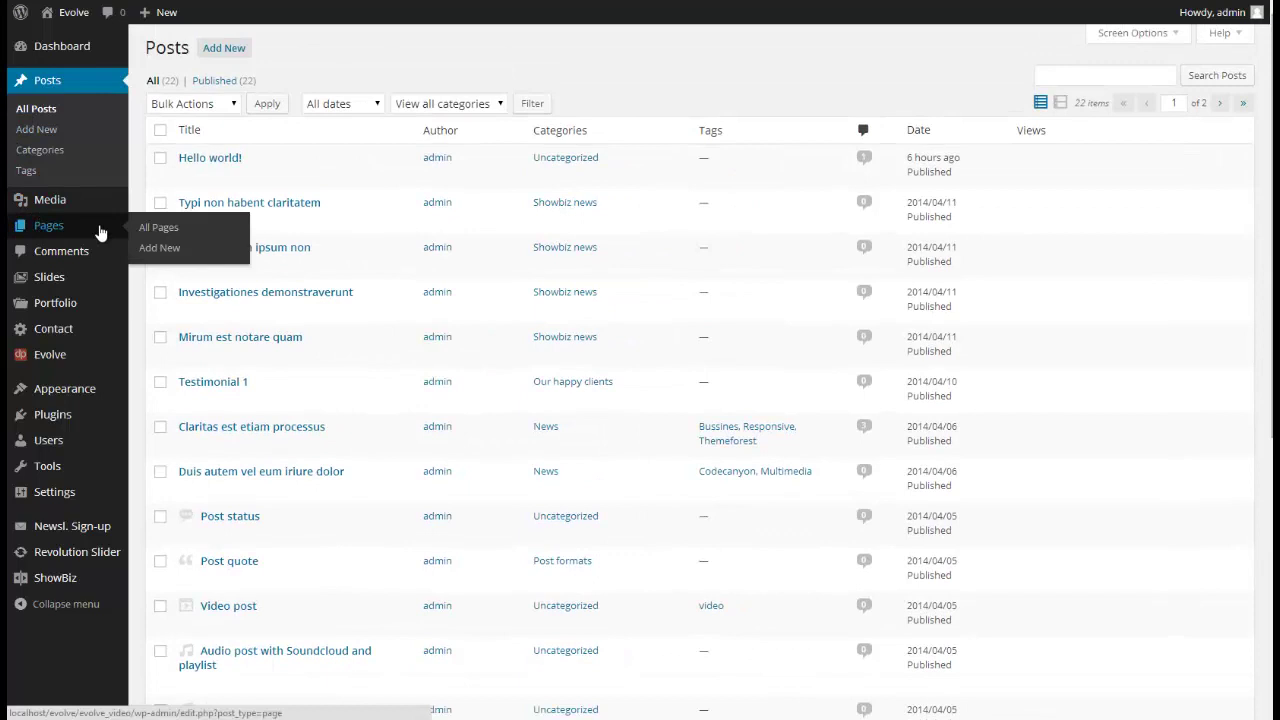
click(152, 233)
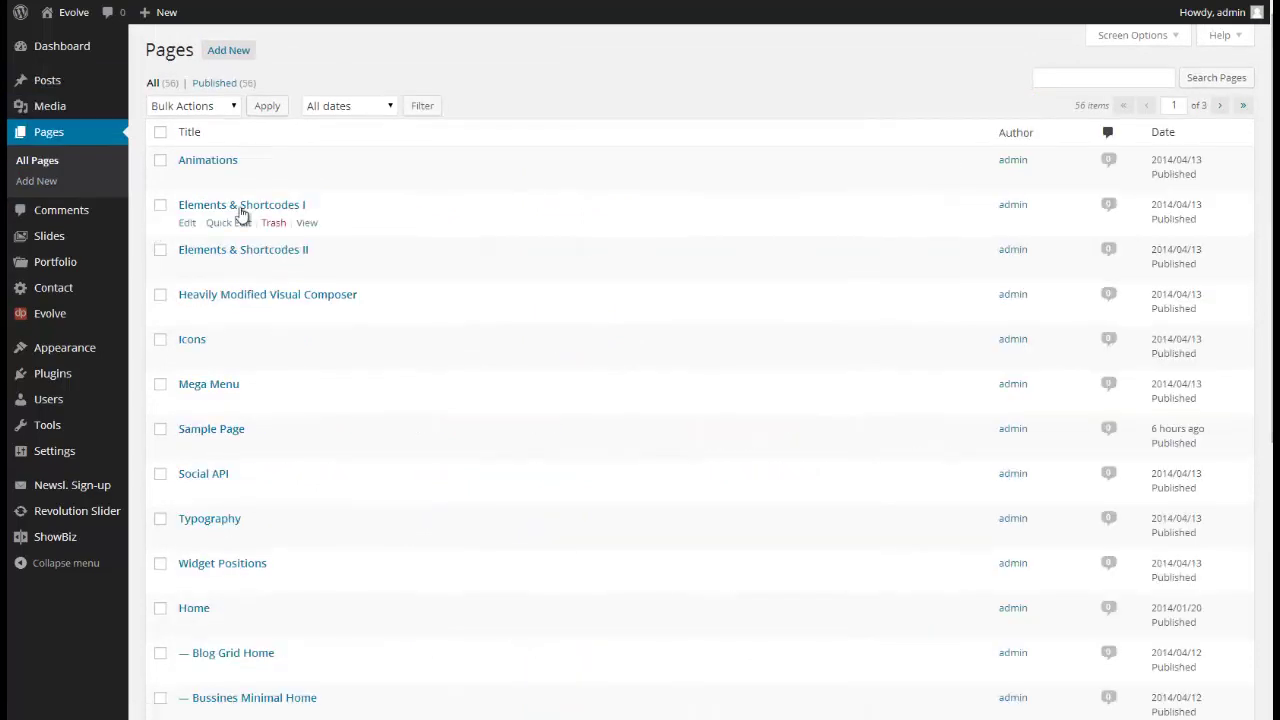
scroll(700, 400, down, 5)
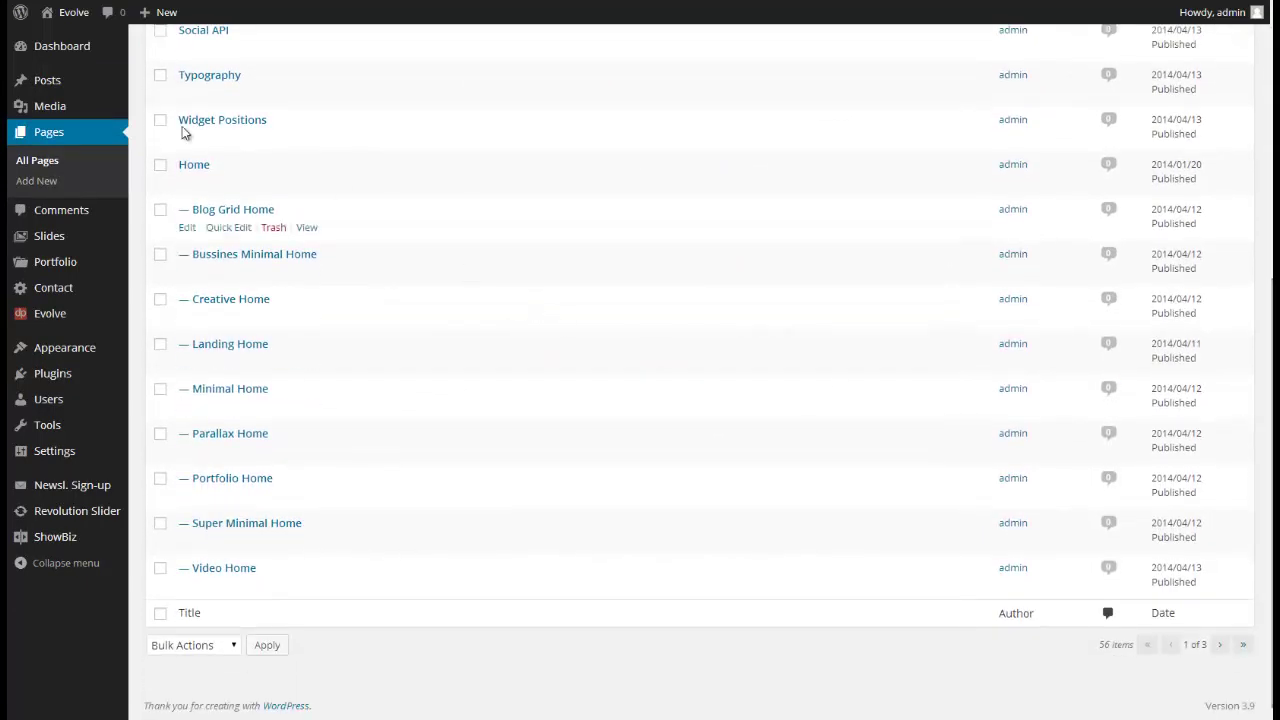
- Review the imported files in the media library and the imported items in the portfolio list
mouse_move(43, 240)
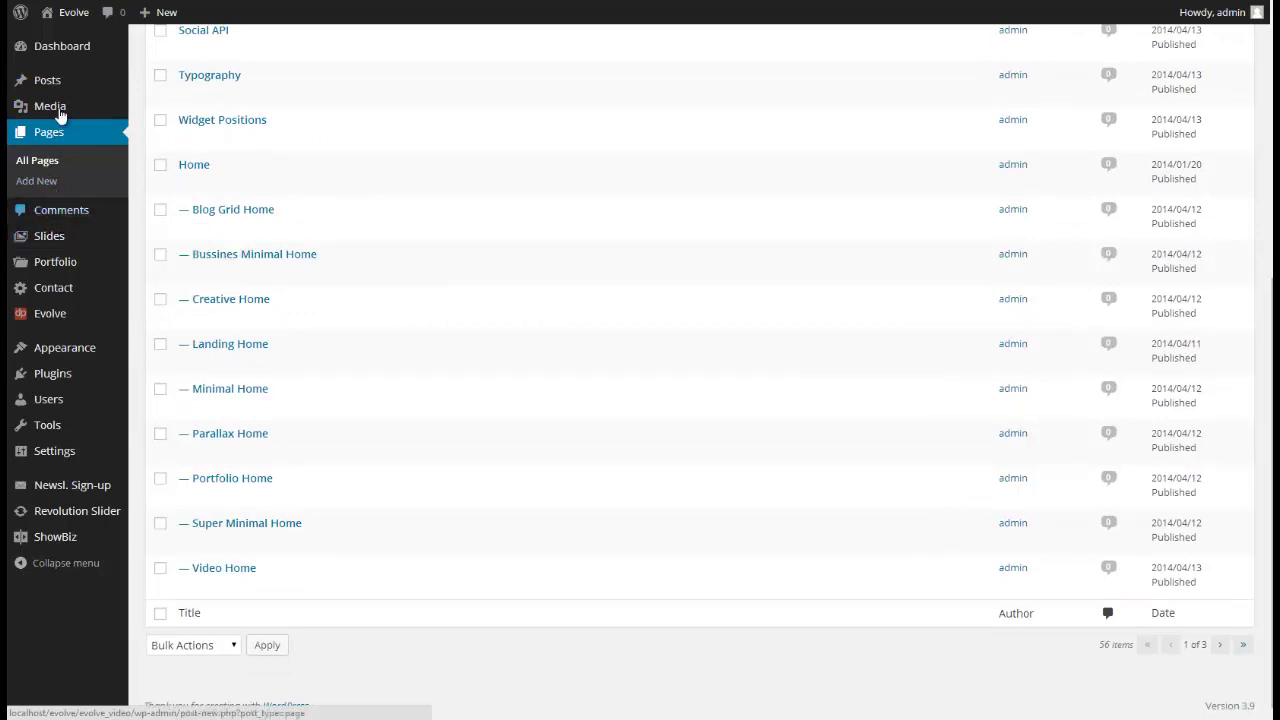
mouse_move(108, 103)
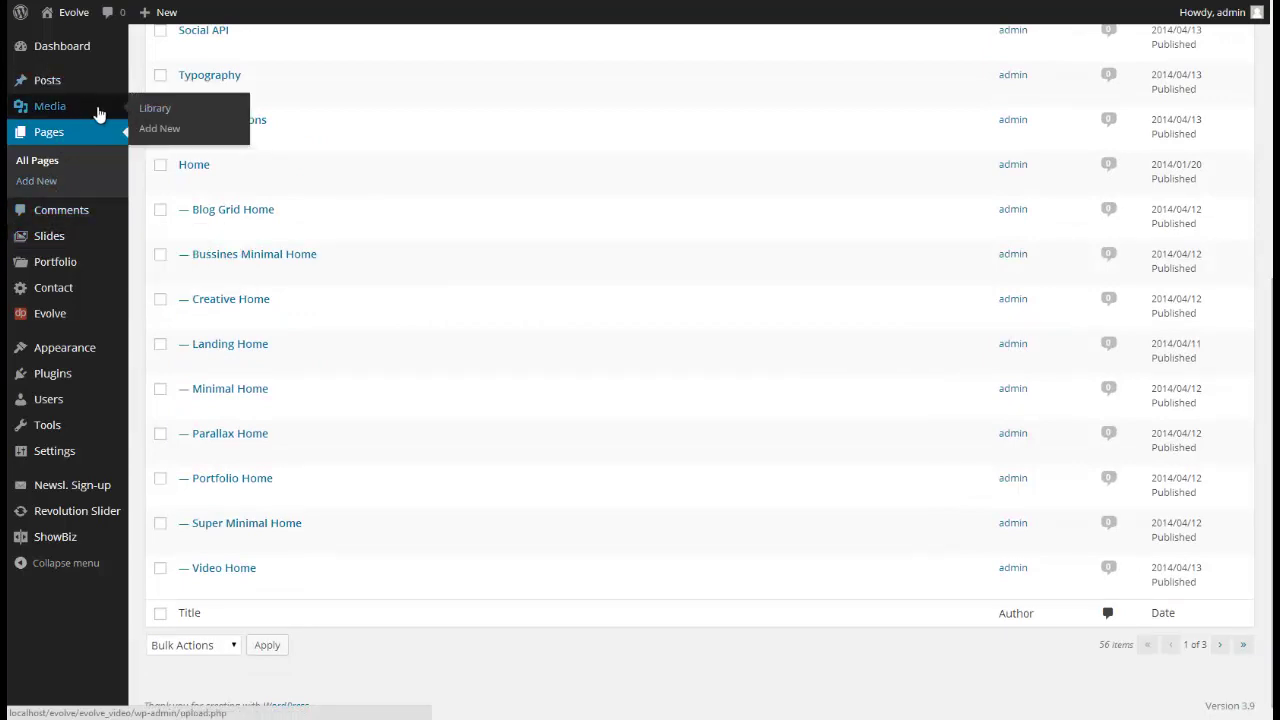
click(99, 115)
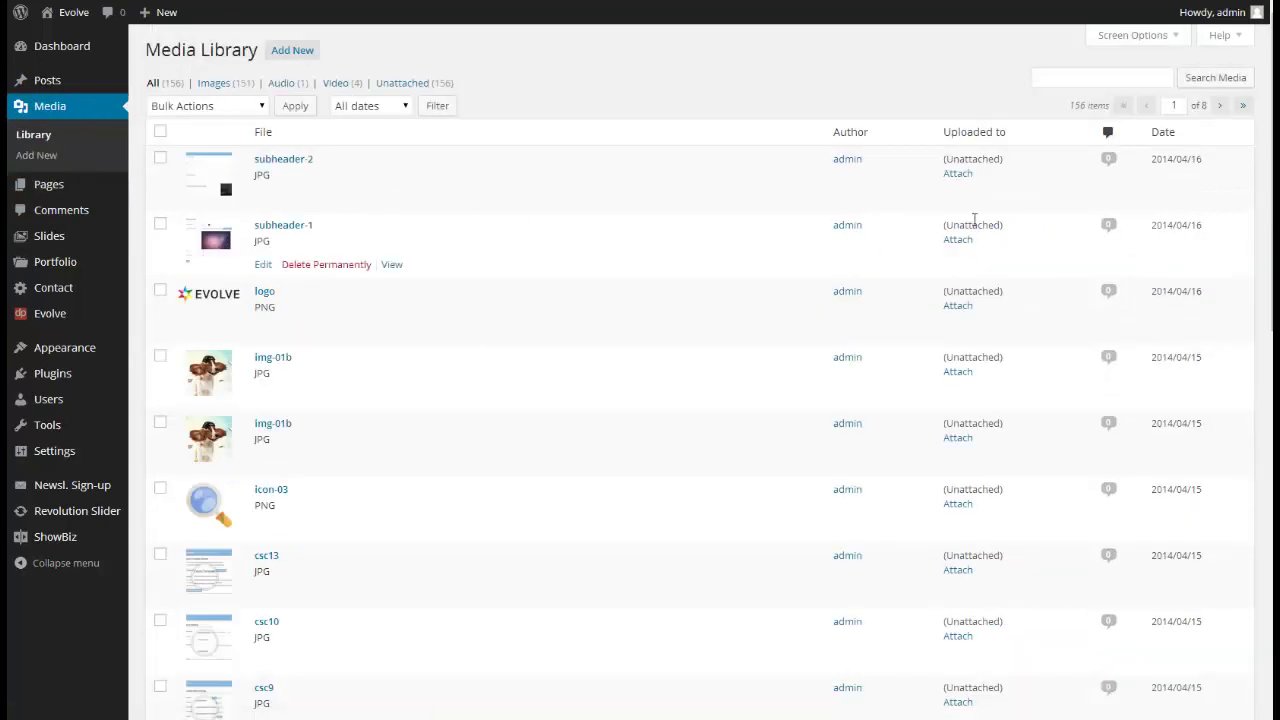
scroll(700, 400, down, 3)
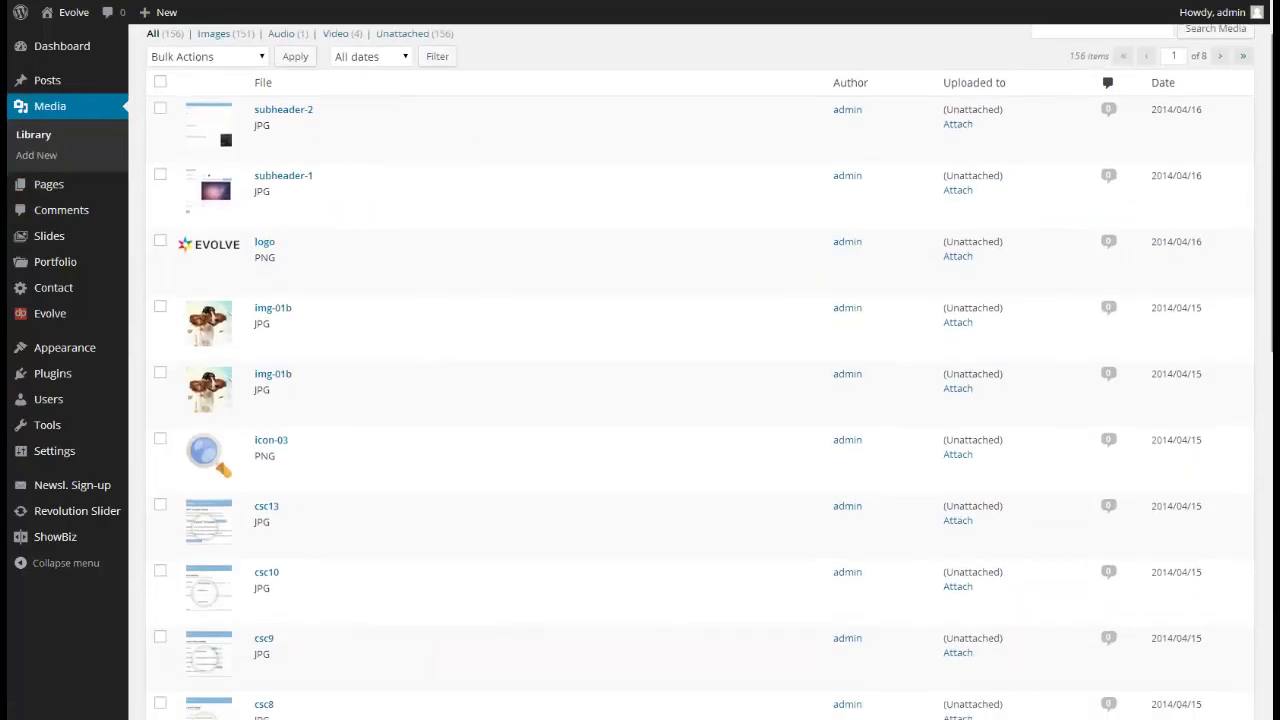
scroll(990, 517, down, 4)
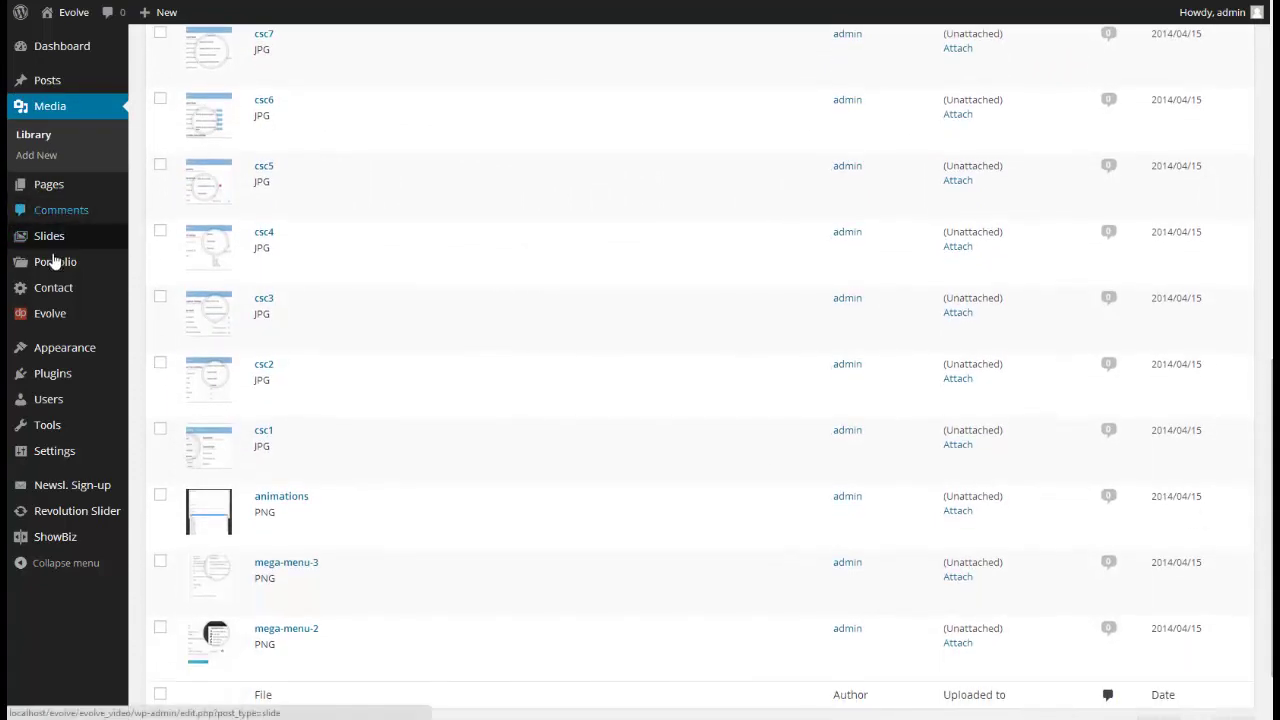
mouse_move(60, 262)
click(155, 265)
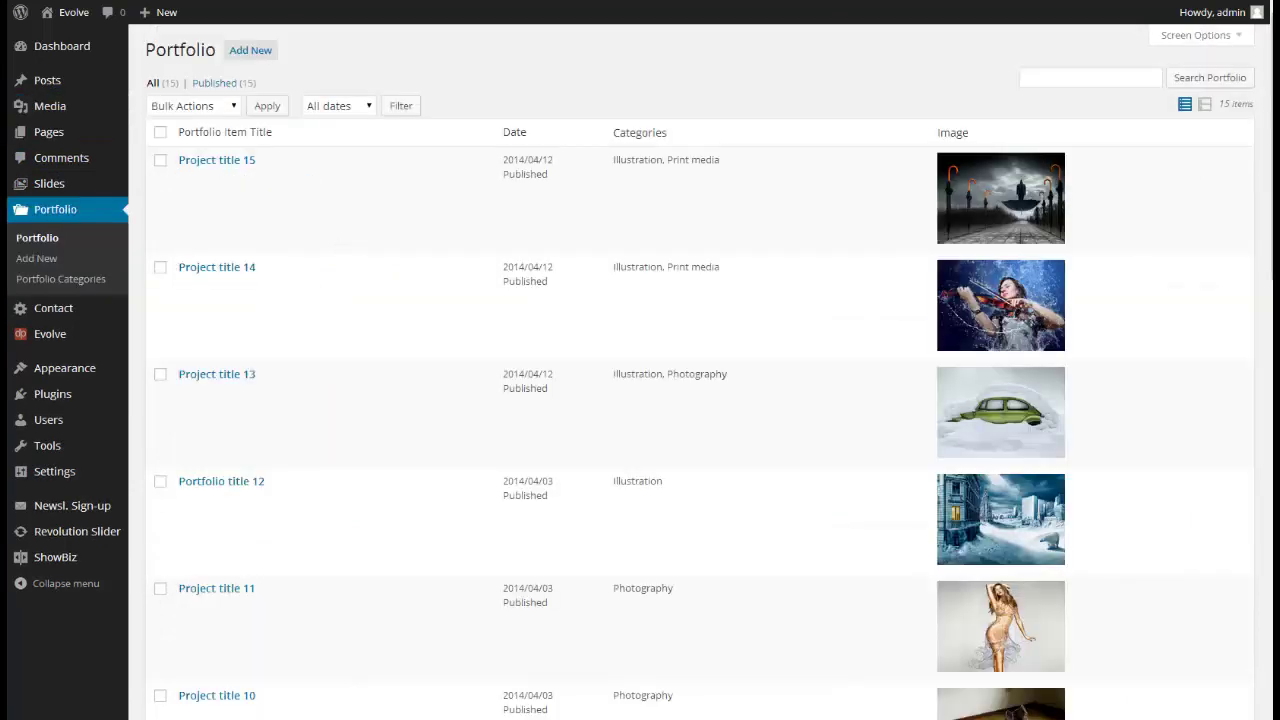
scroll(700, 400, down, 11)
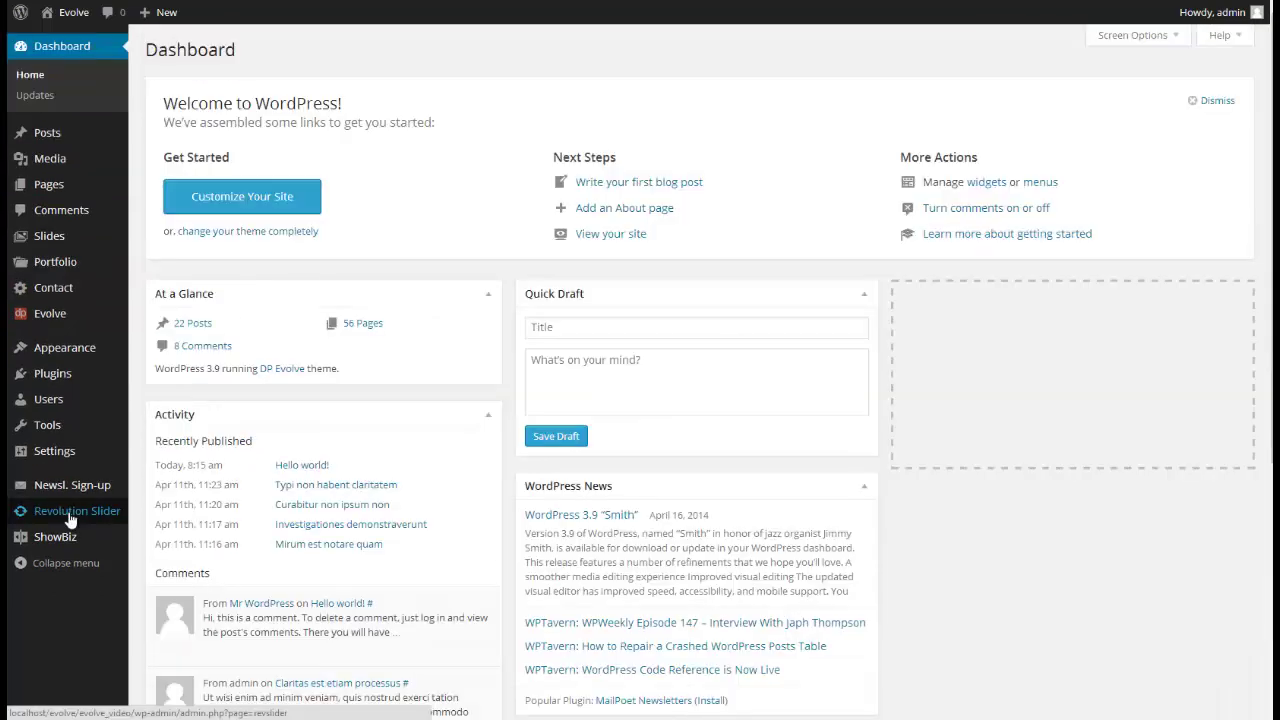
- Import the home-blog slider archive from the Revolution sliders folder into Revolution Slider, keeping custom animations and static styles on overwrite
click(69, 518)
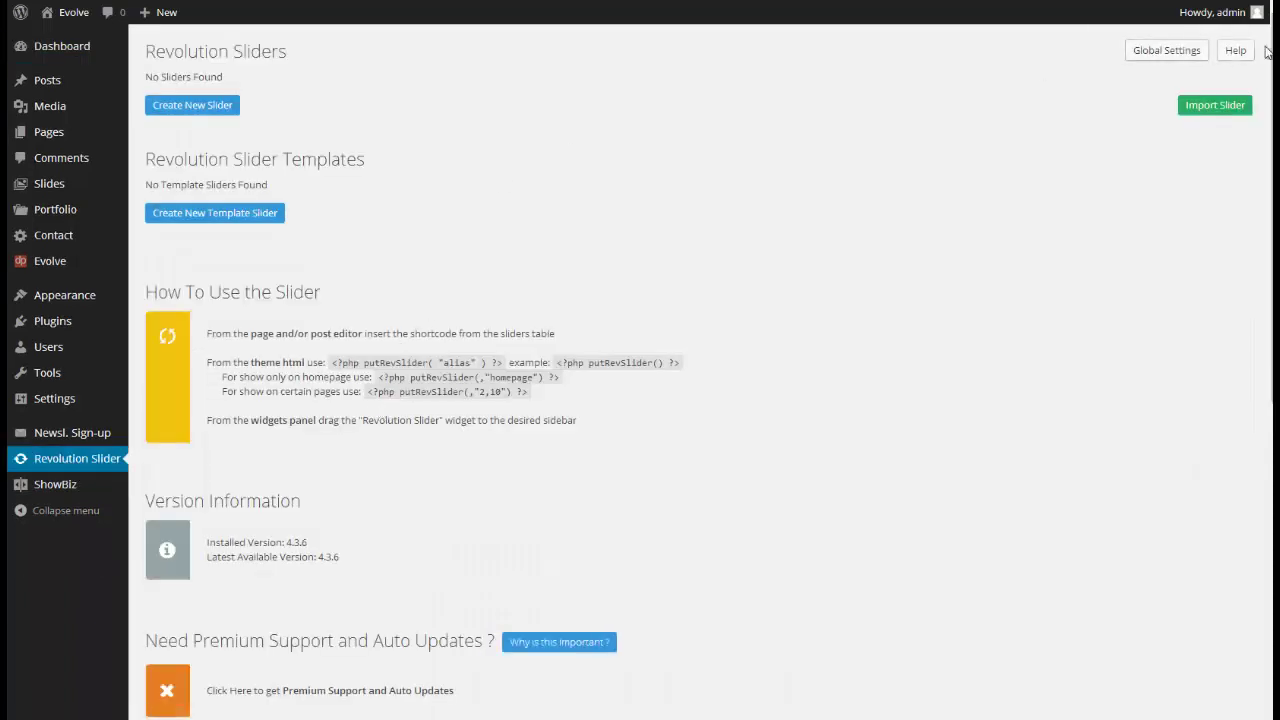
click(1203, 107)
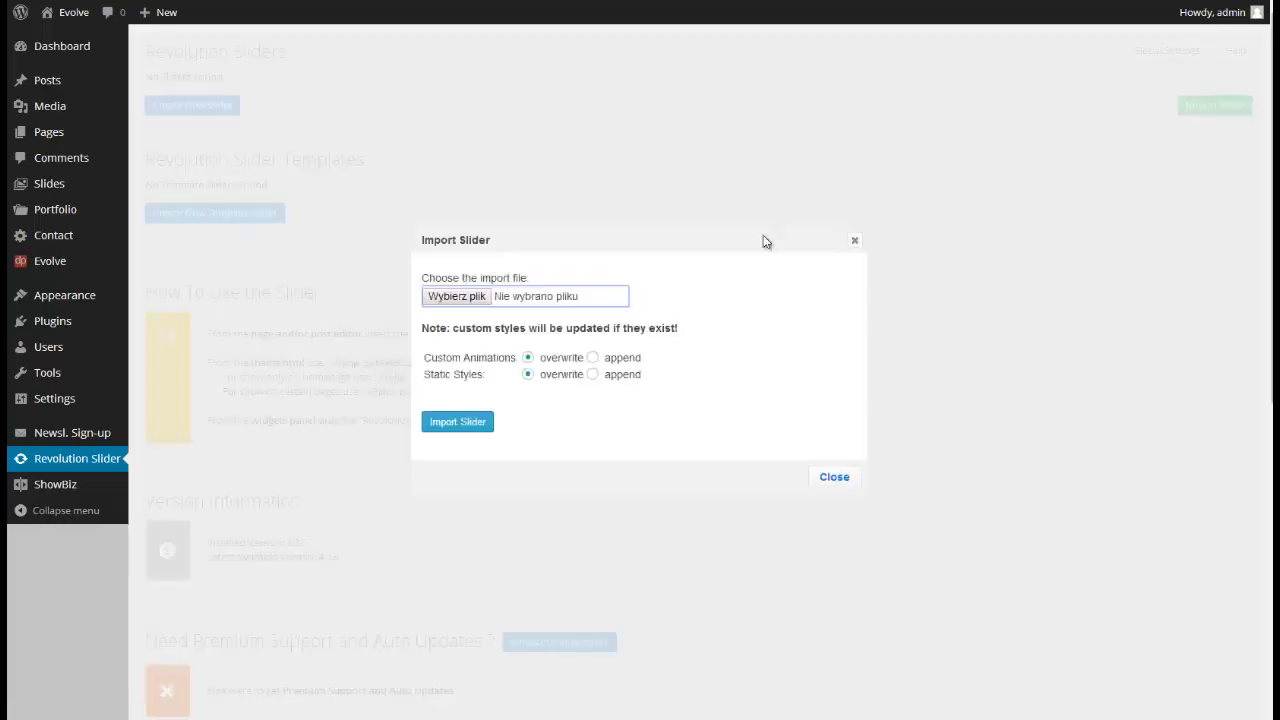
click(468, 304)
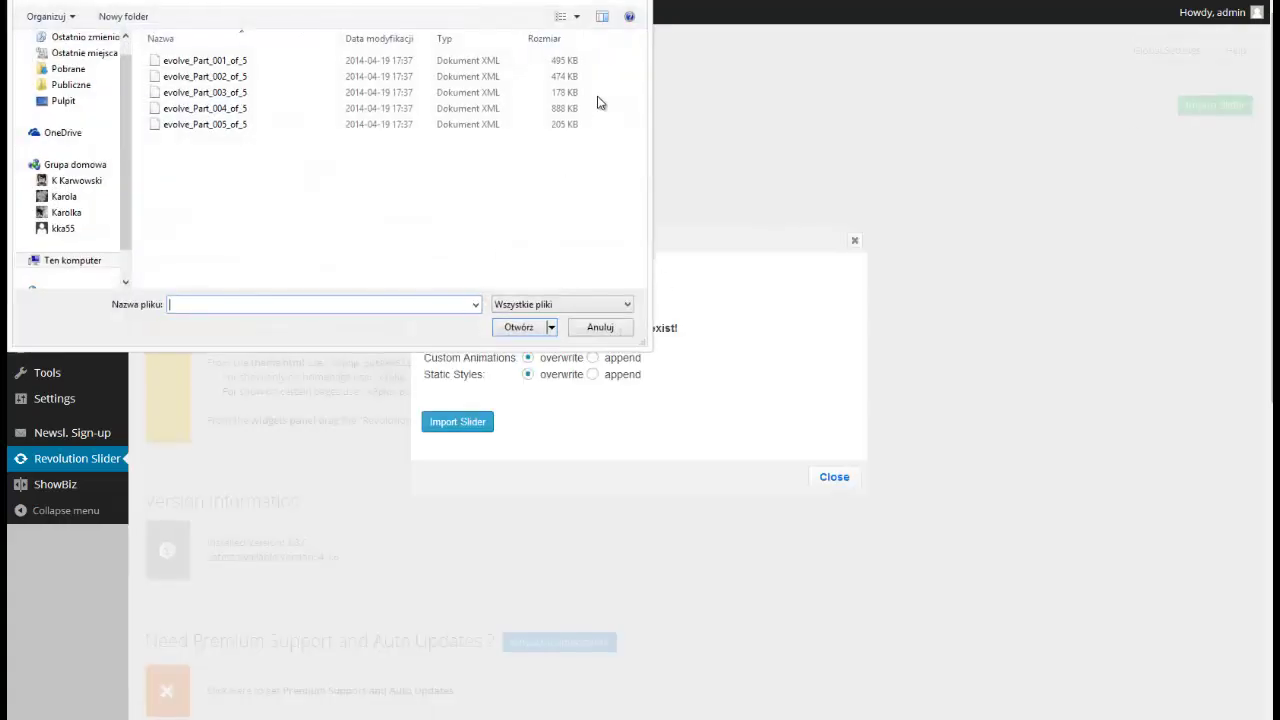
click(287, 3)
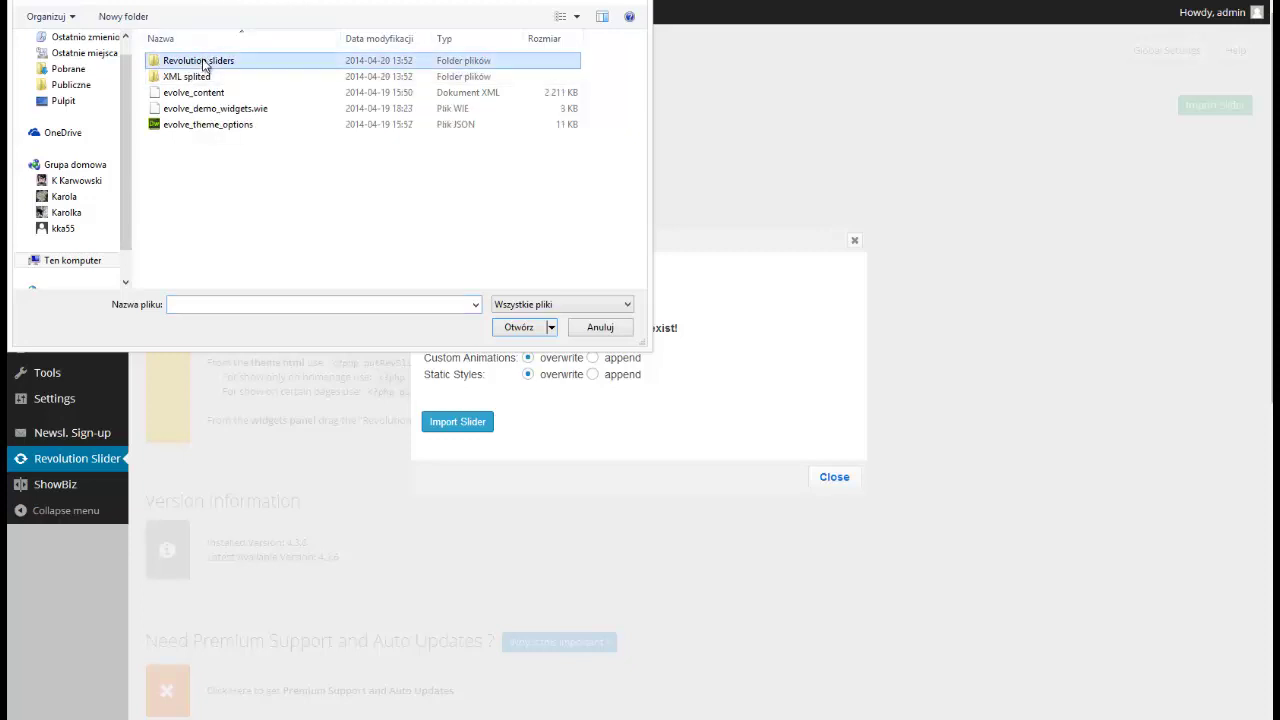
double_click(210, 60)
click(238, 62)
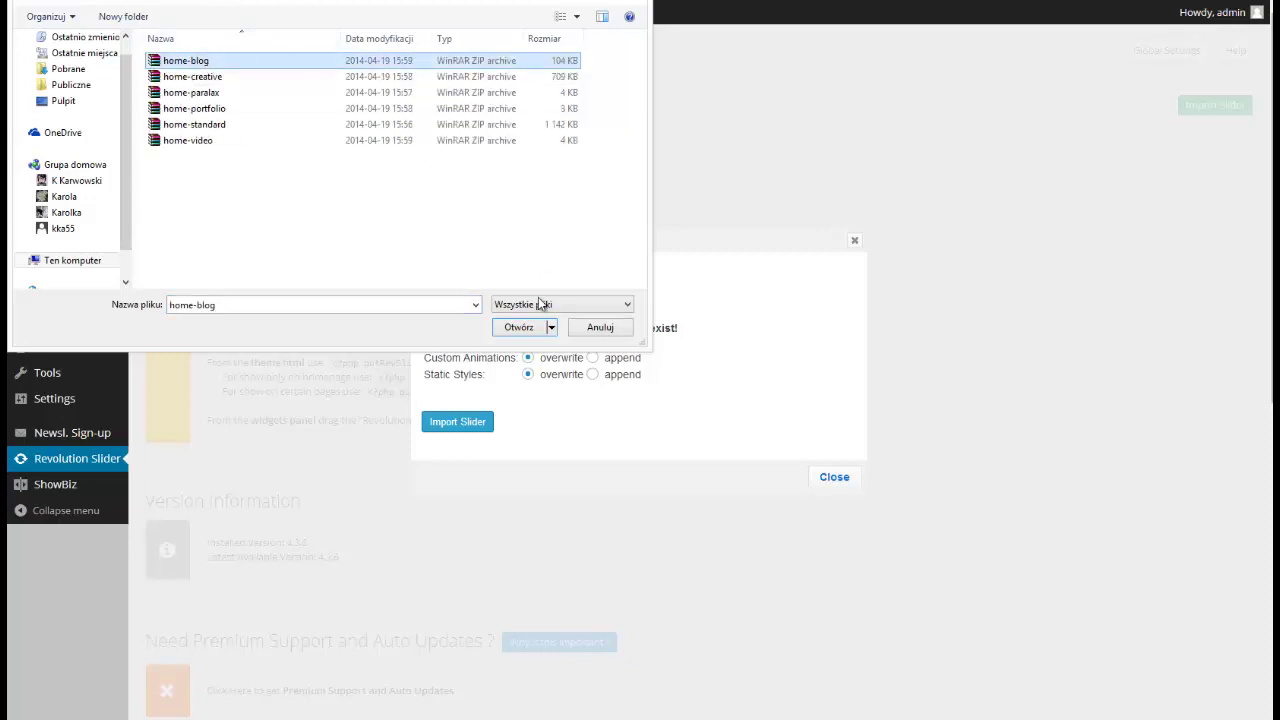
click(517, 328)
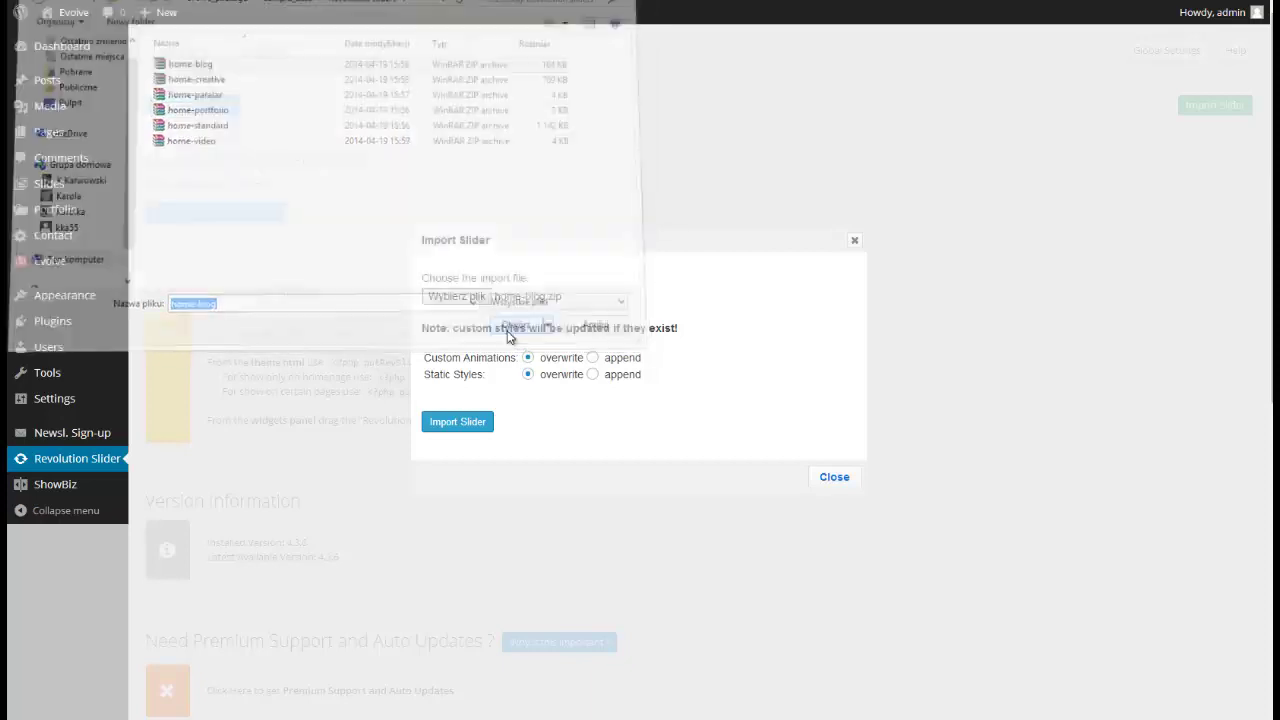
click(448, 423)
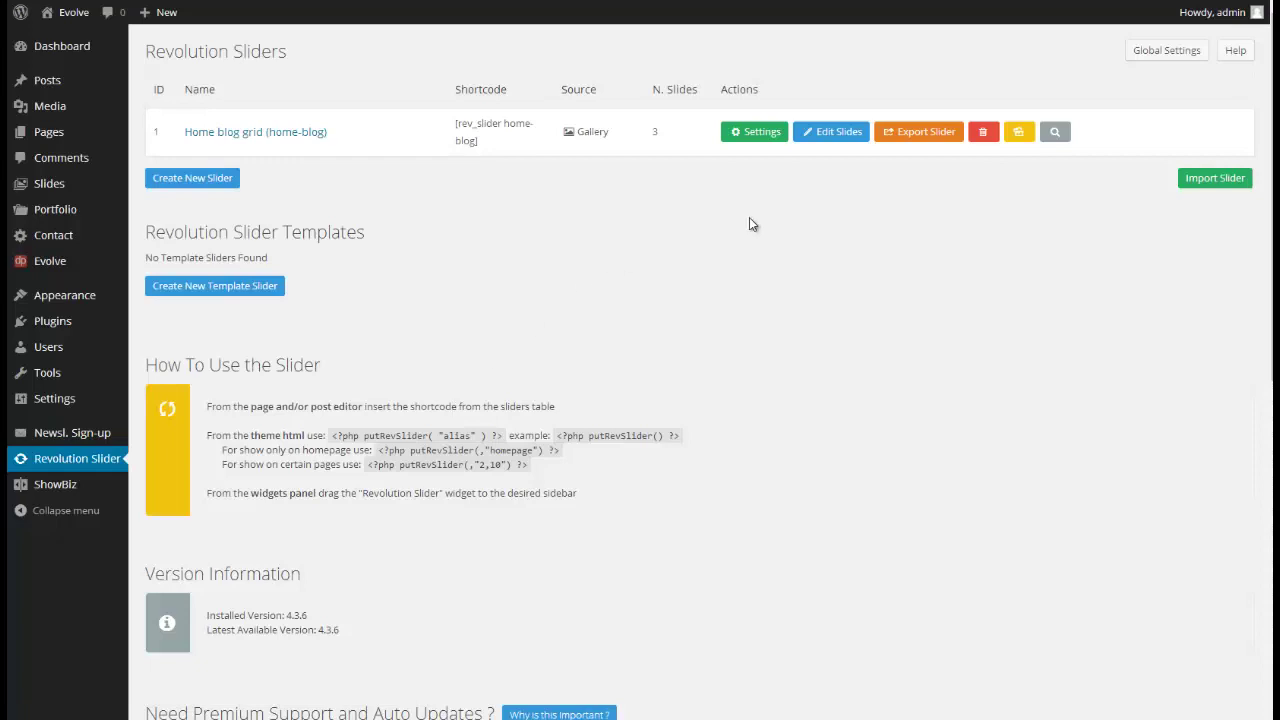
- Import the home-creative.zip slider archive into Revolution Slider
click(1194, 182)
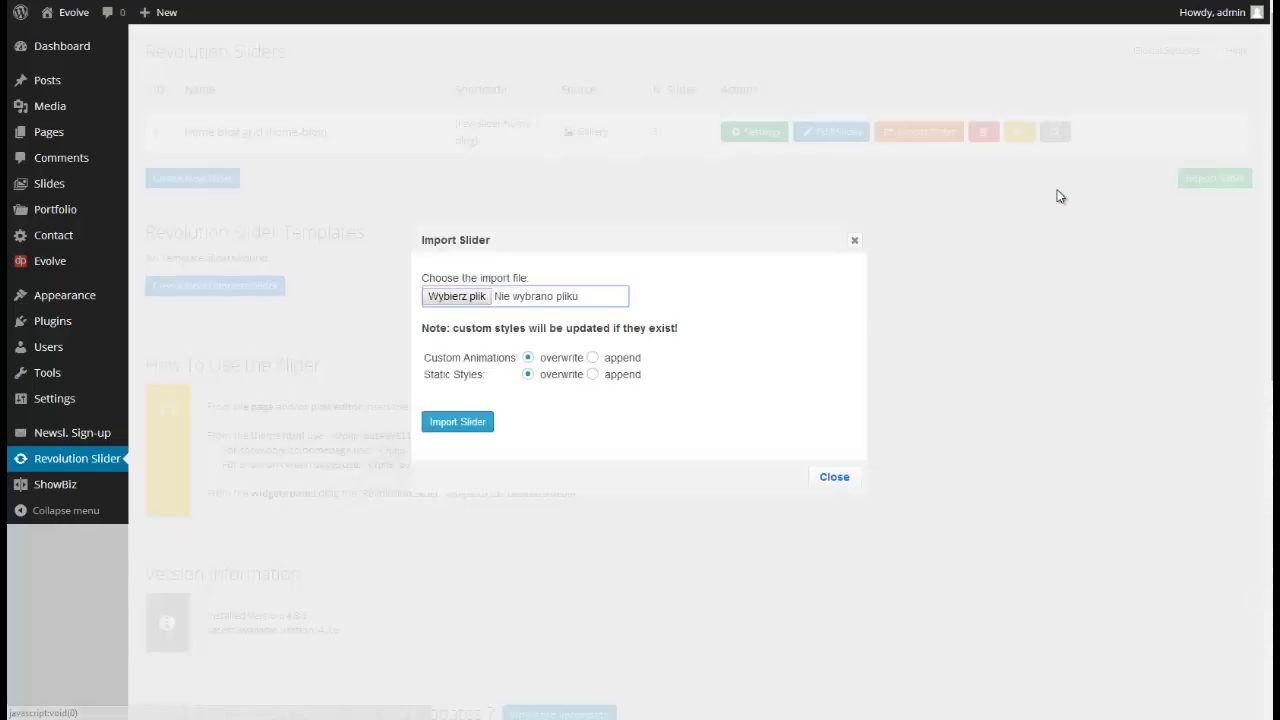
click(478, 297)
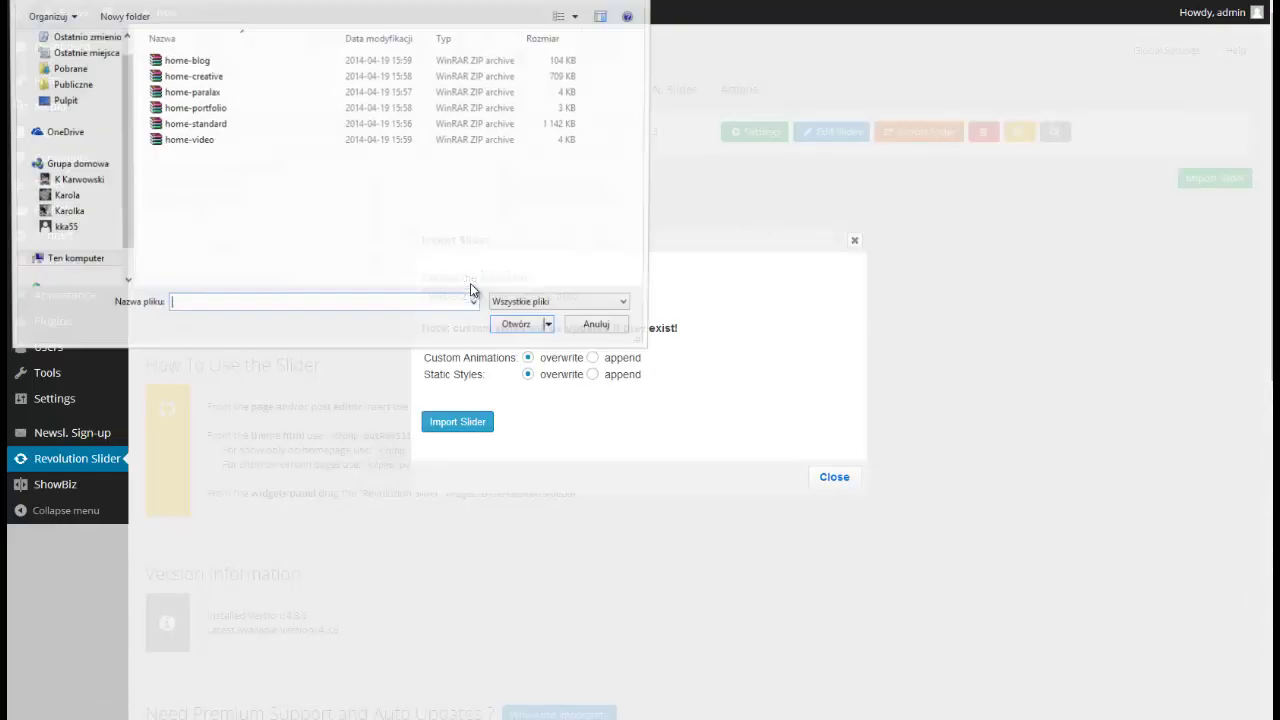
click(188, 76)
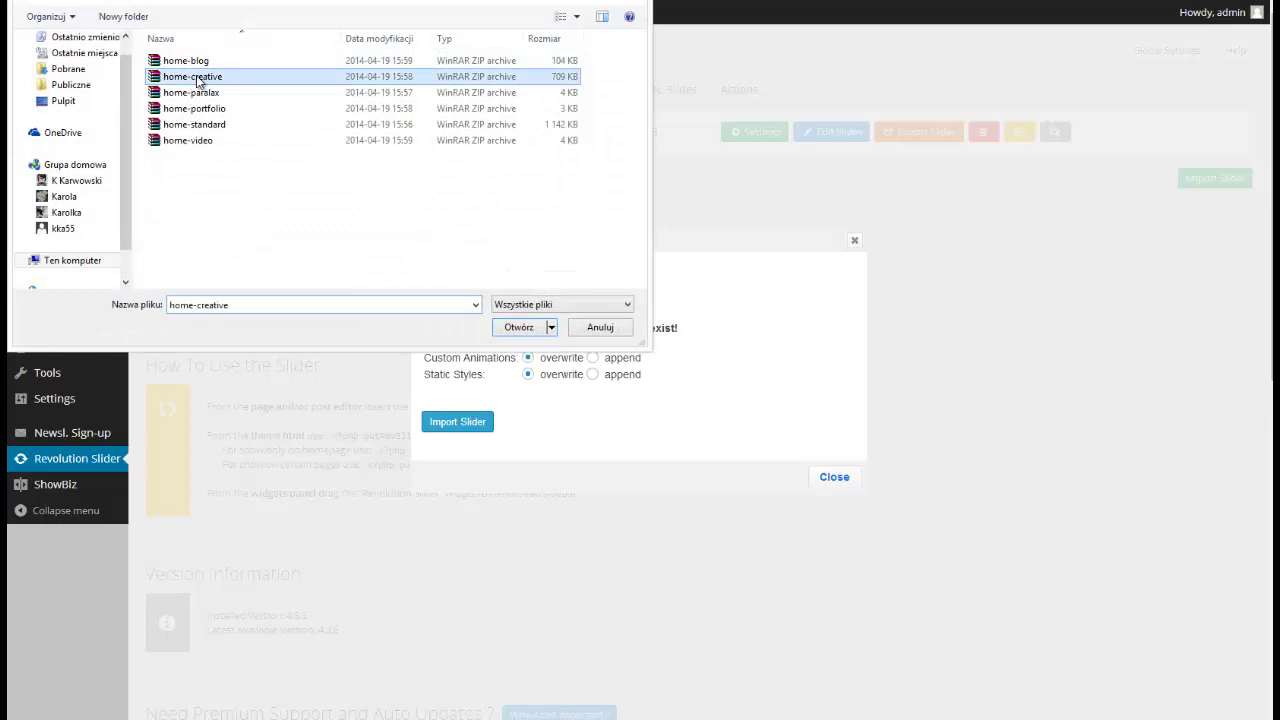
click(519, 330)
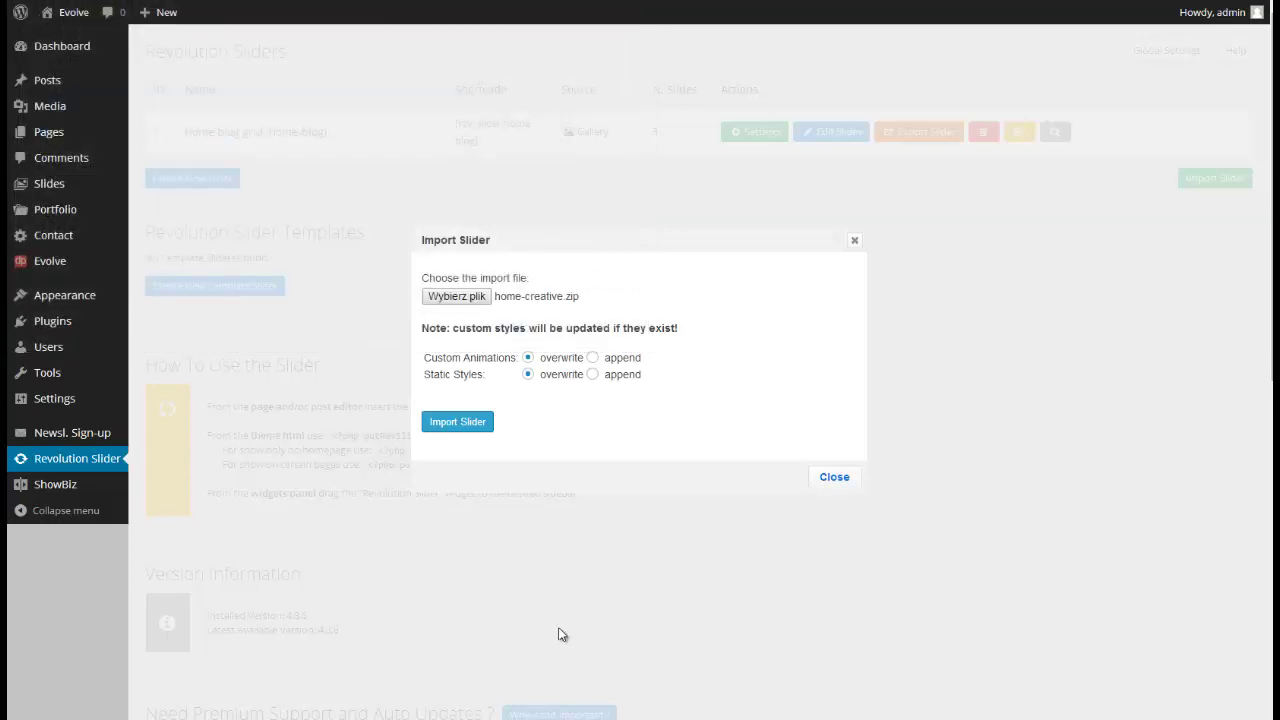
click(454, 426)
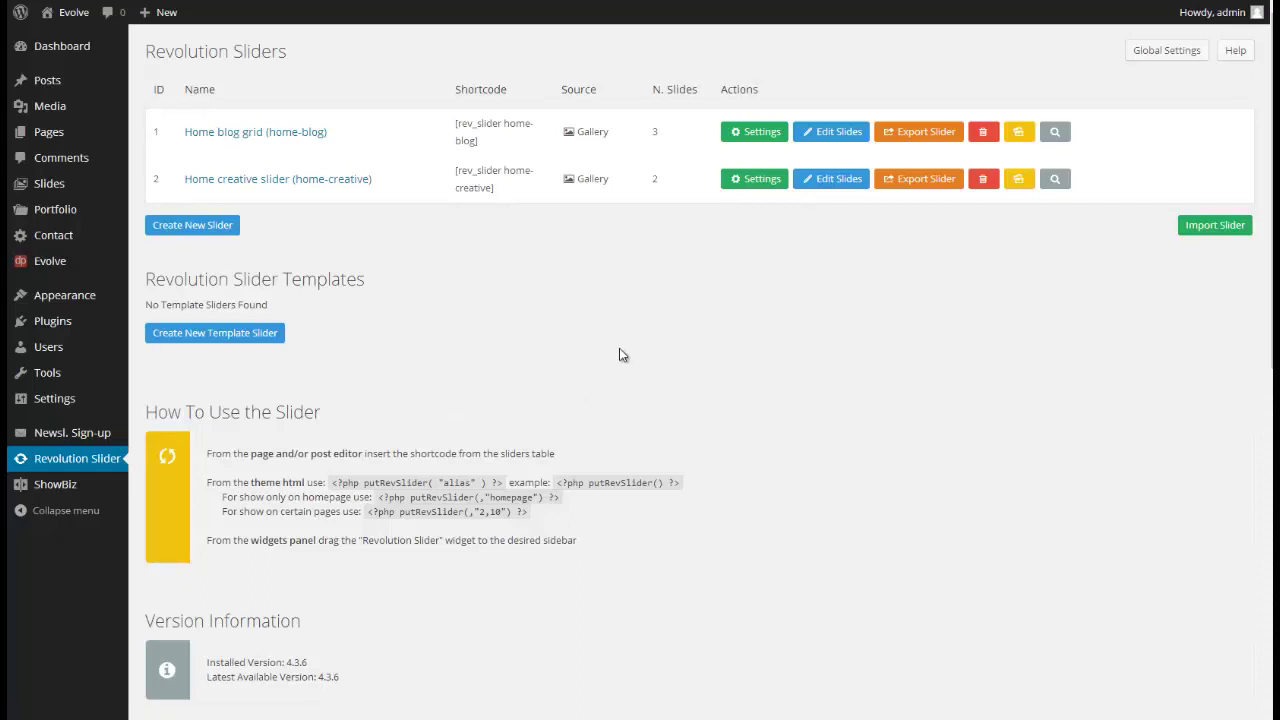
- Import the home-paralax.zip slider archive into Revolution Slider
click(1236, 229)
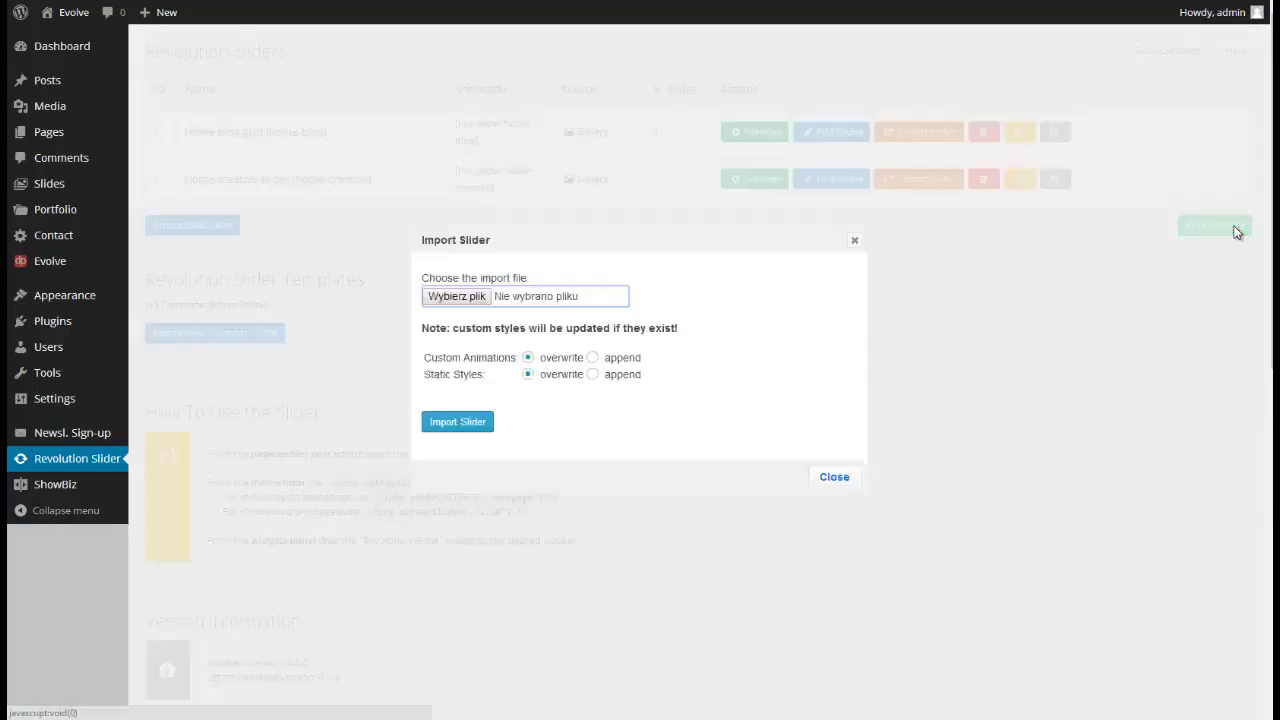
click(450, 302)
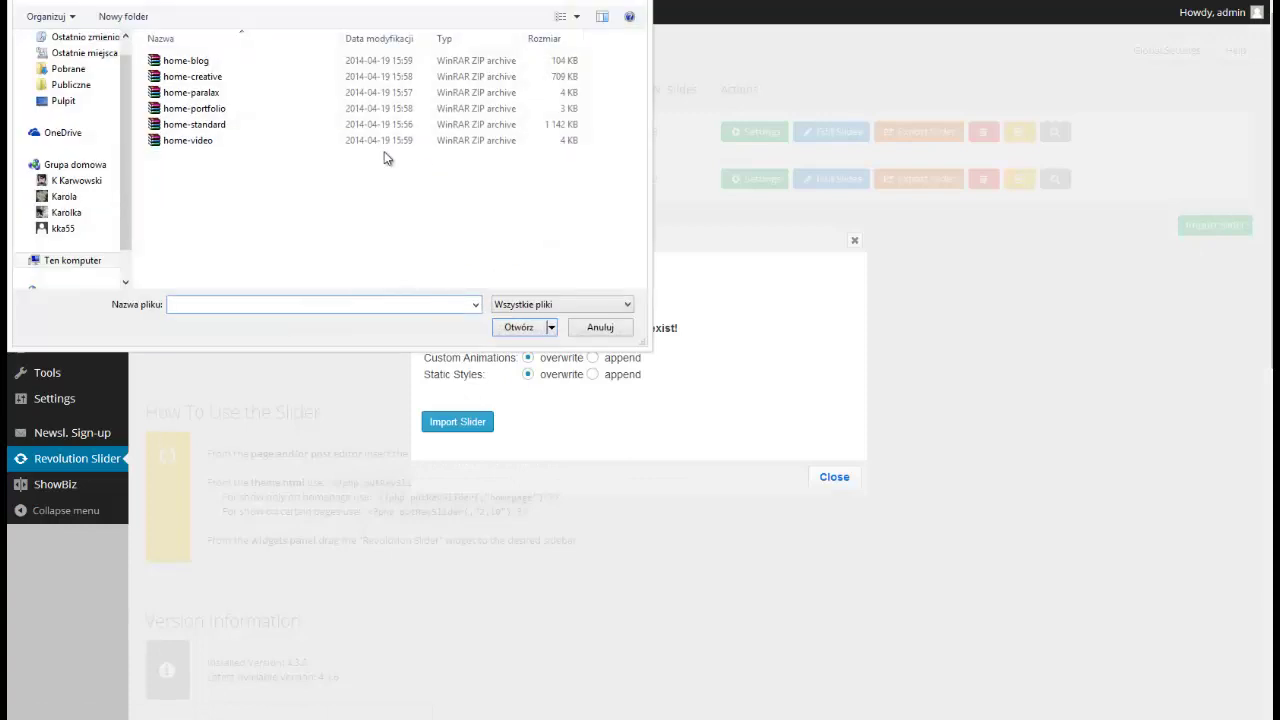
click(196, 93)
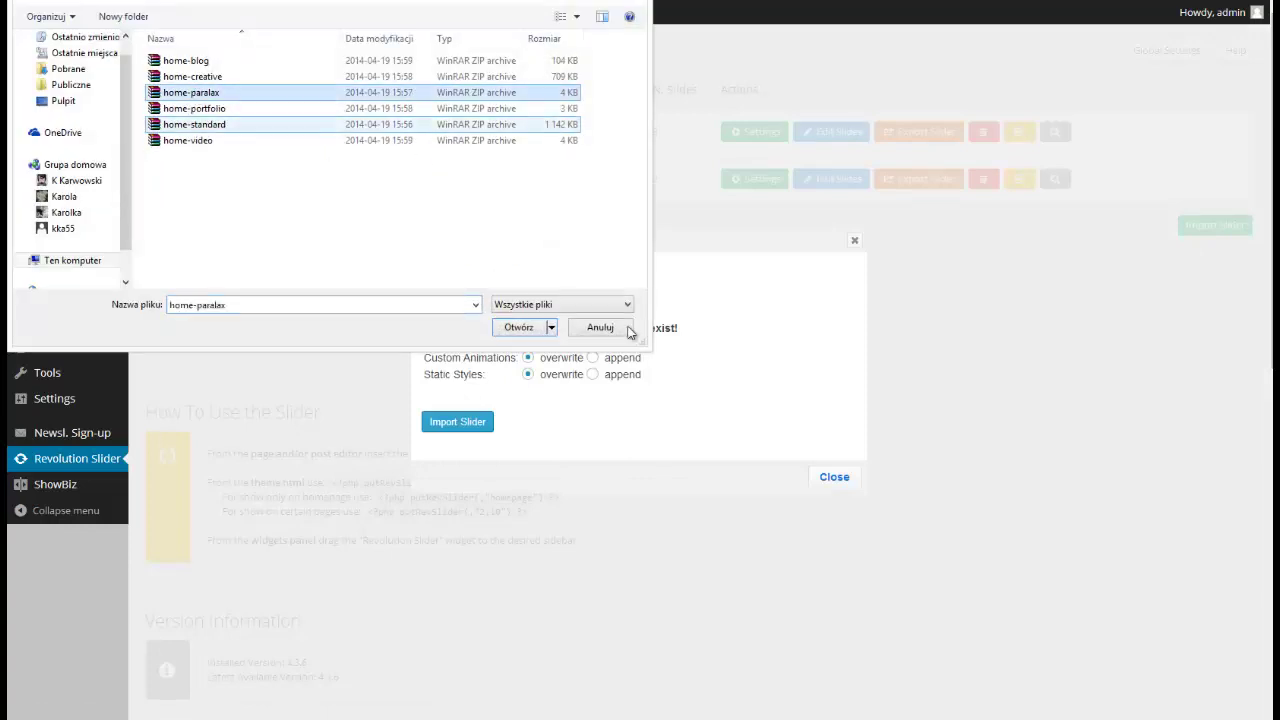
click(520, 327)
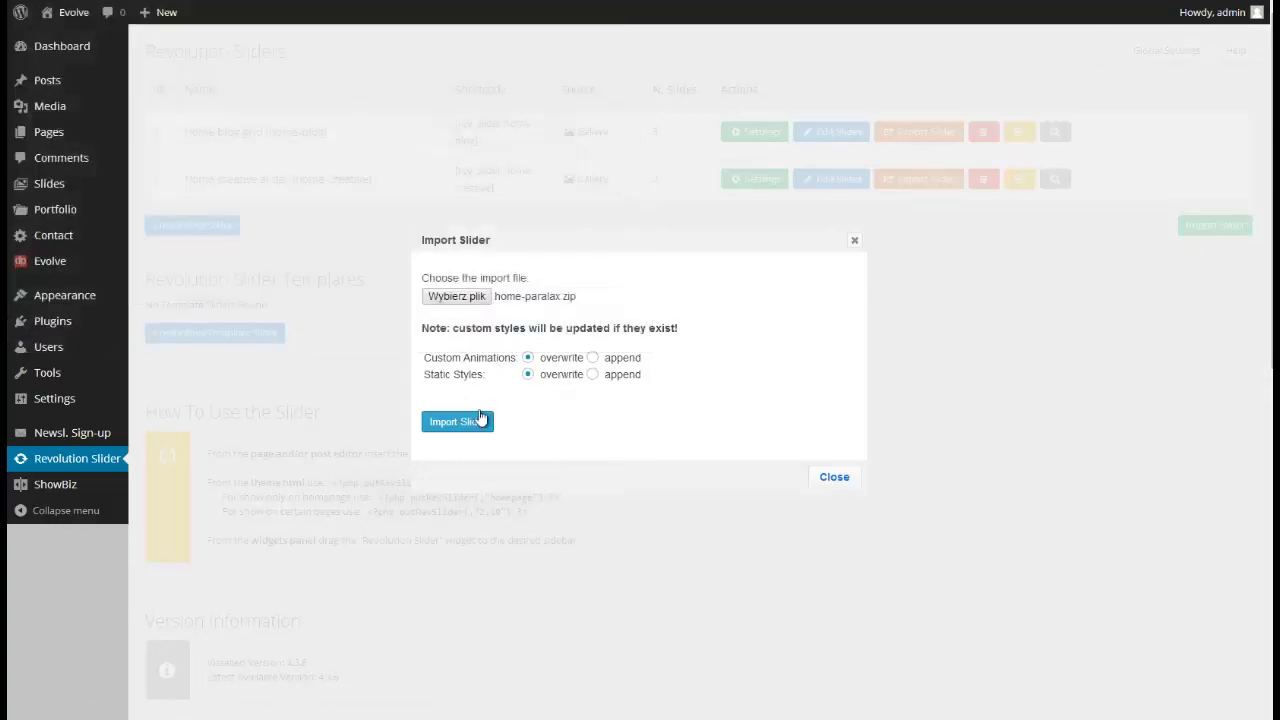
click(459, 424)
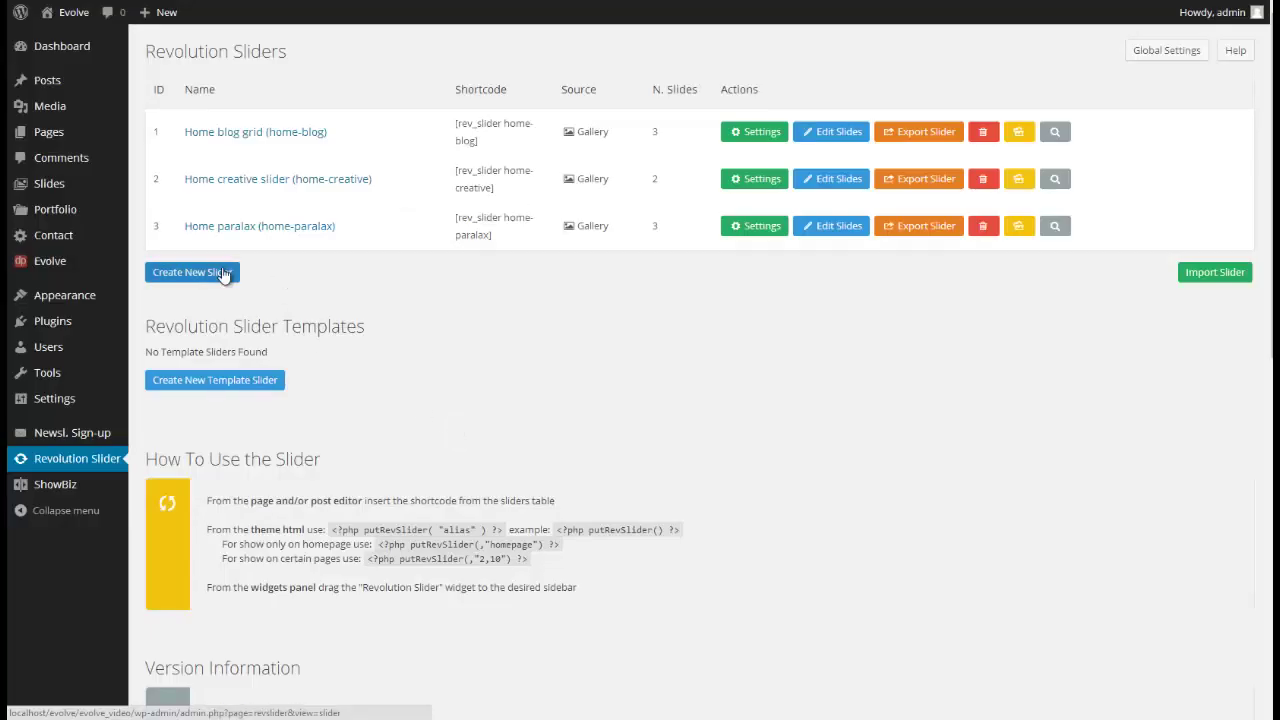
- Import the home-portfolio.zip slider archive into Revolution Slider
click(1177, 283)
click(457, 297)
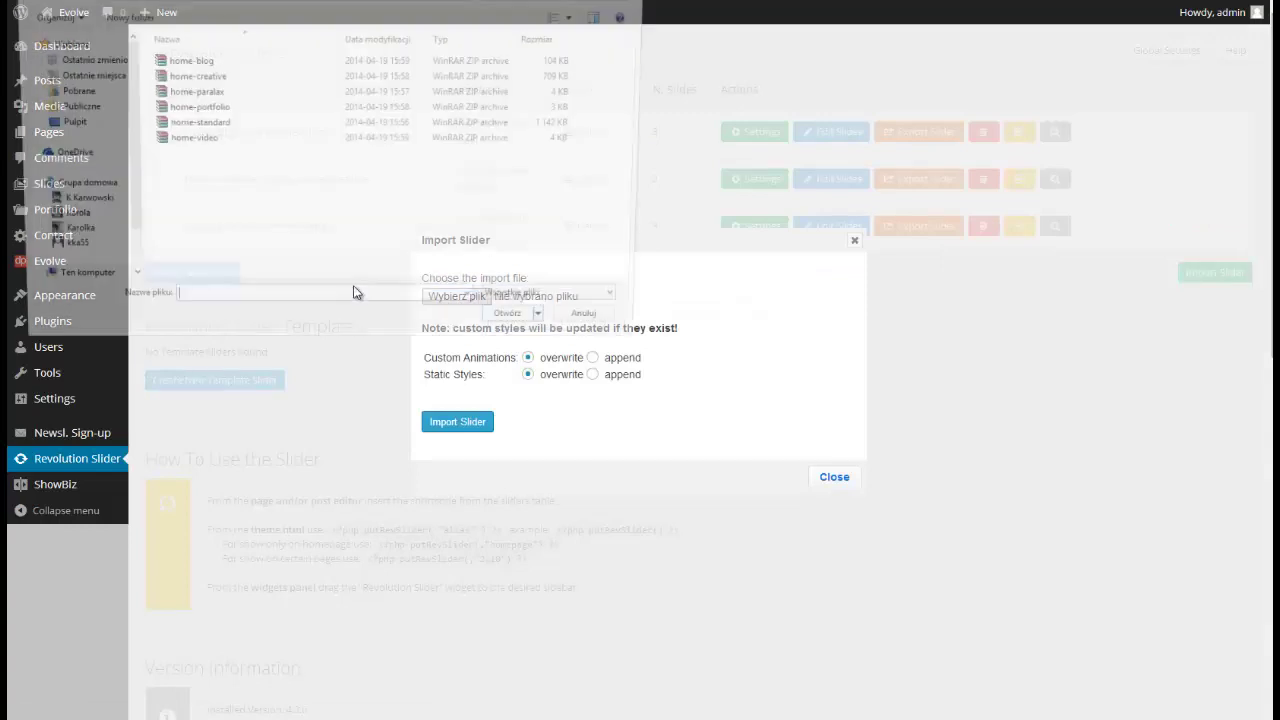
click(190, 110)
click(540, 329)
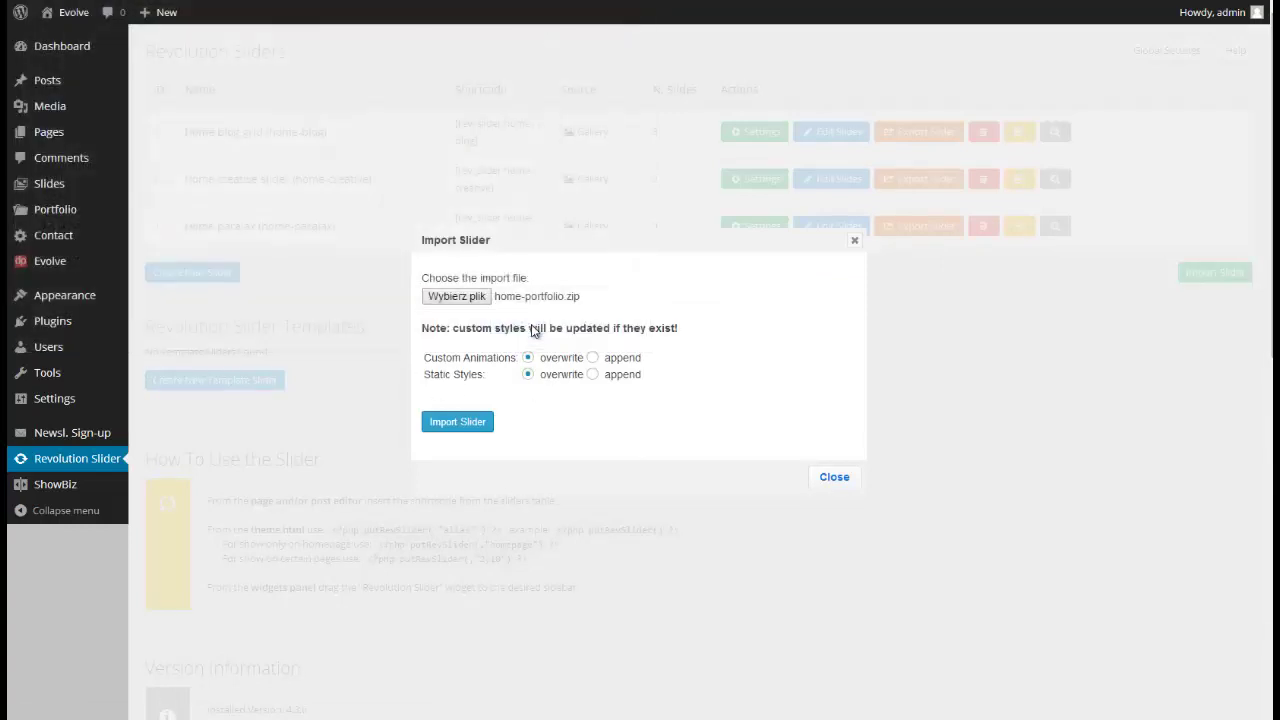
click(454, 424)
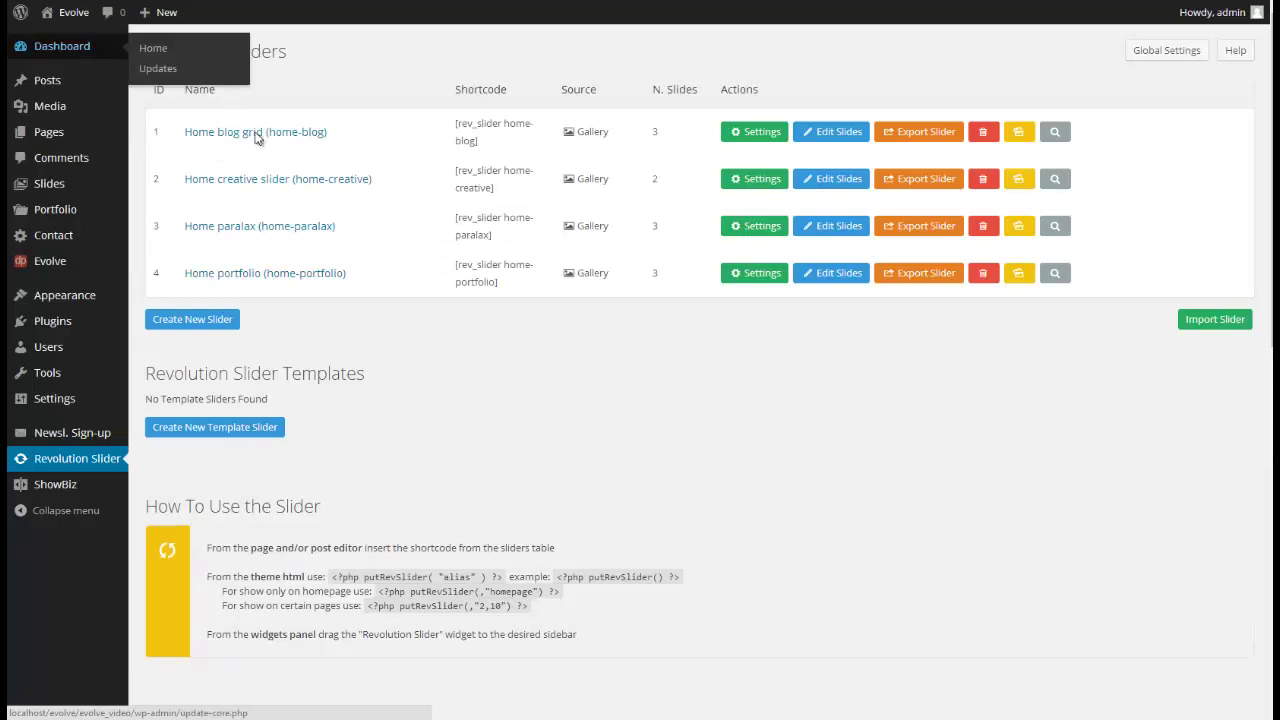
- Import the home-standard.zip slider archive into Revolution Slider
click(1215, 319)
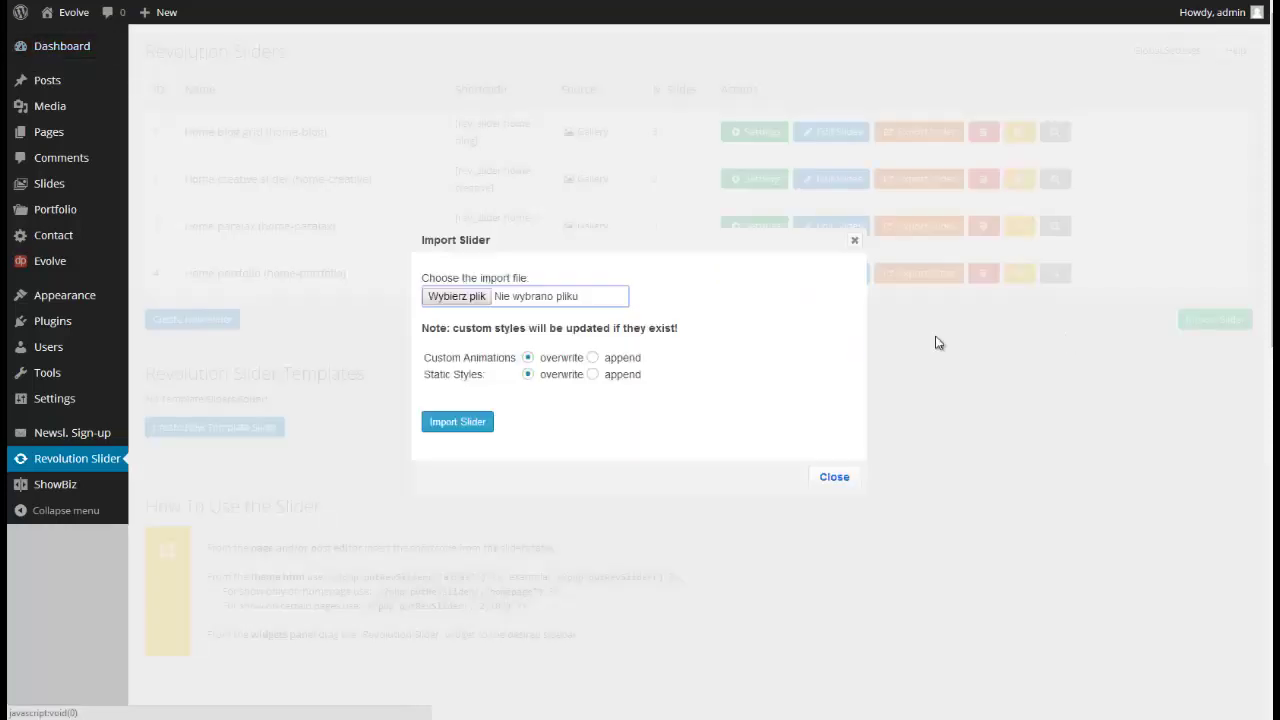
click(464, 298)
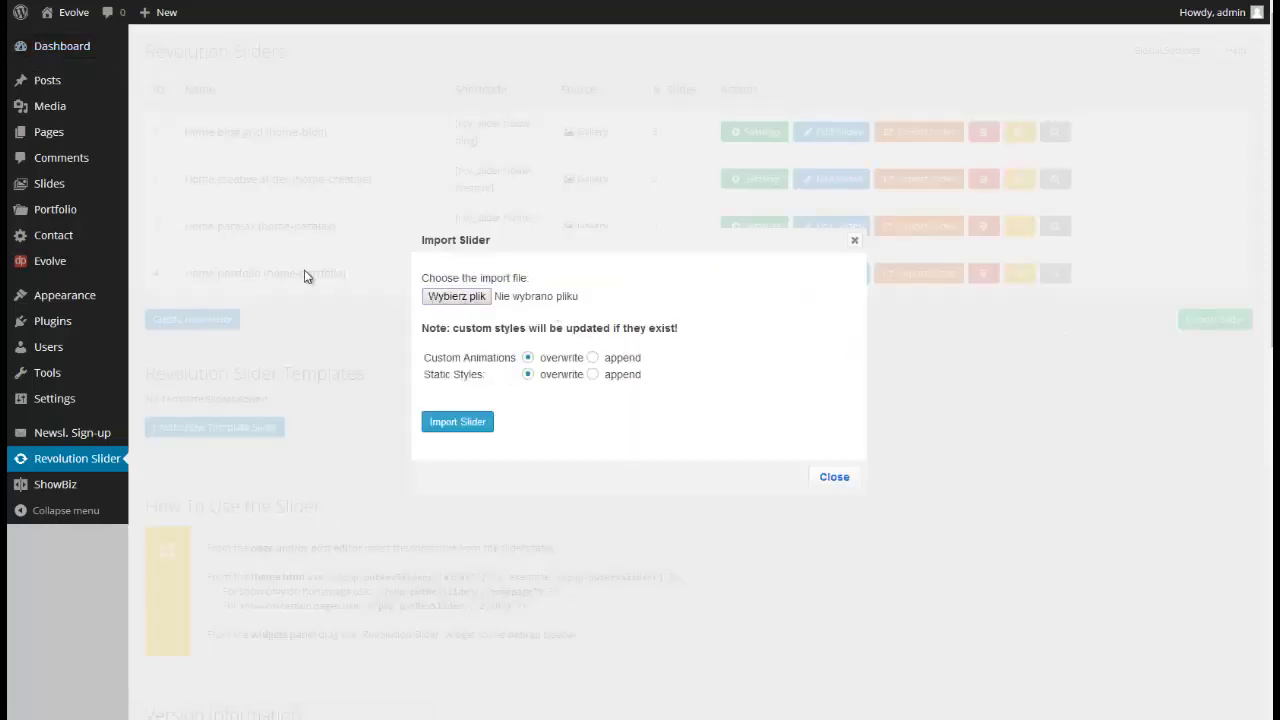
click(205, 124)
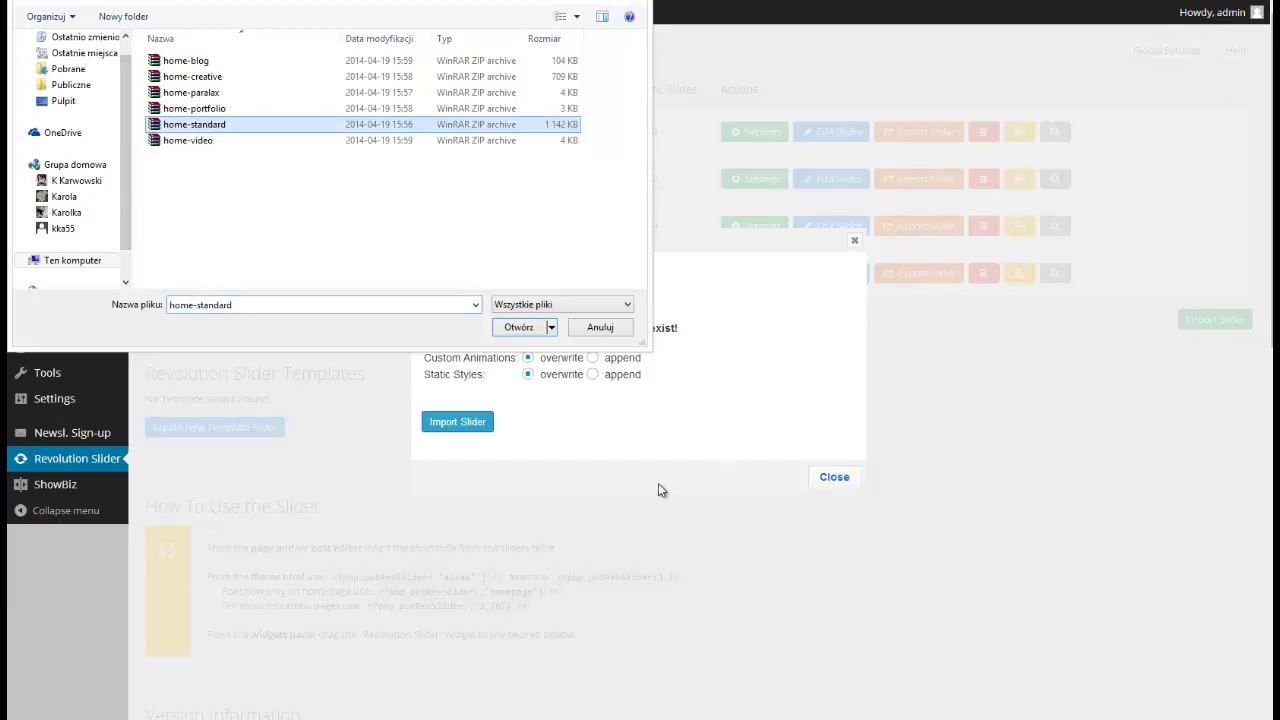
click(527, 331)
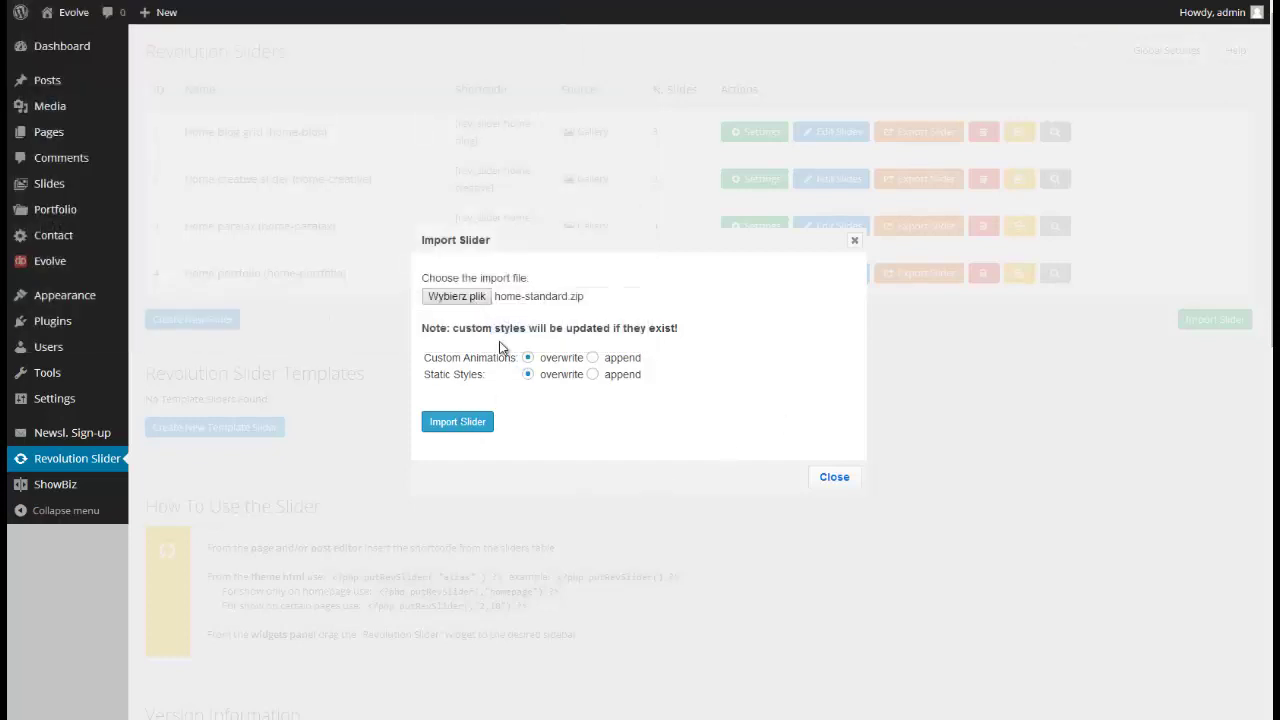
click(464, 428)
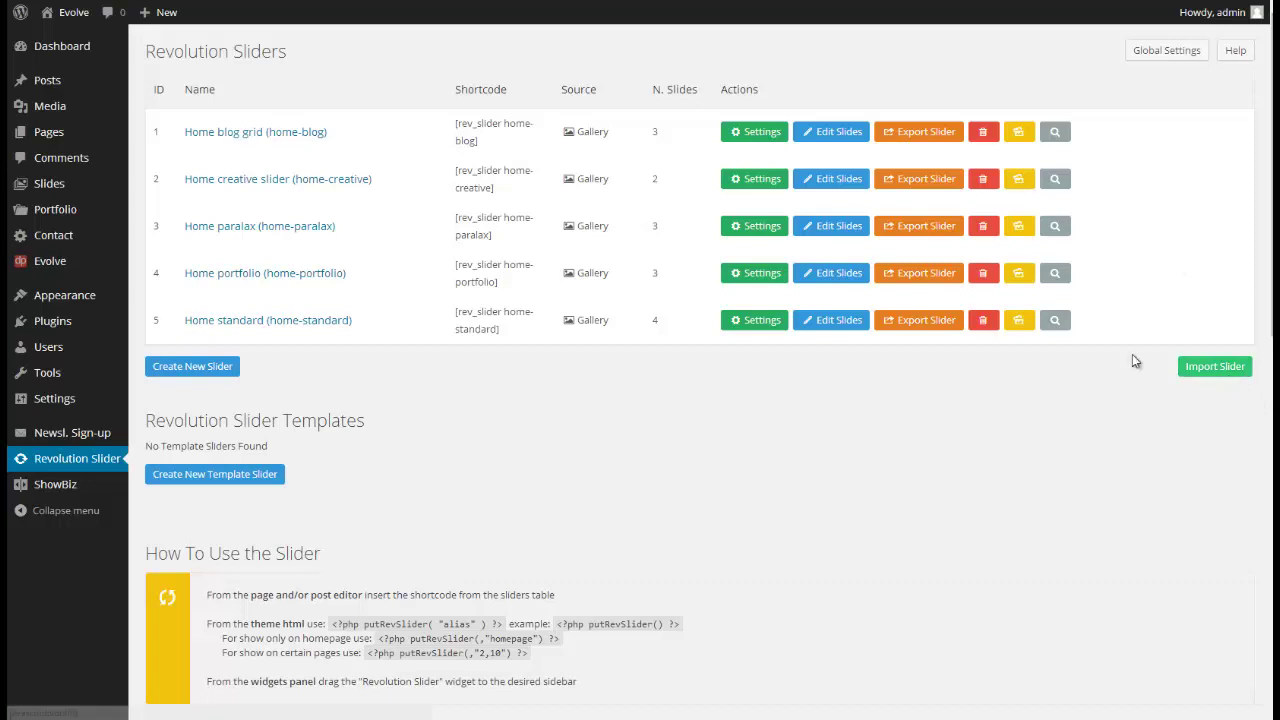
- Import the home-video slider archive into Revolution Slider
click(1228, 372)
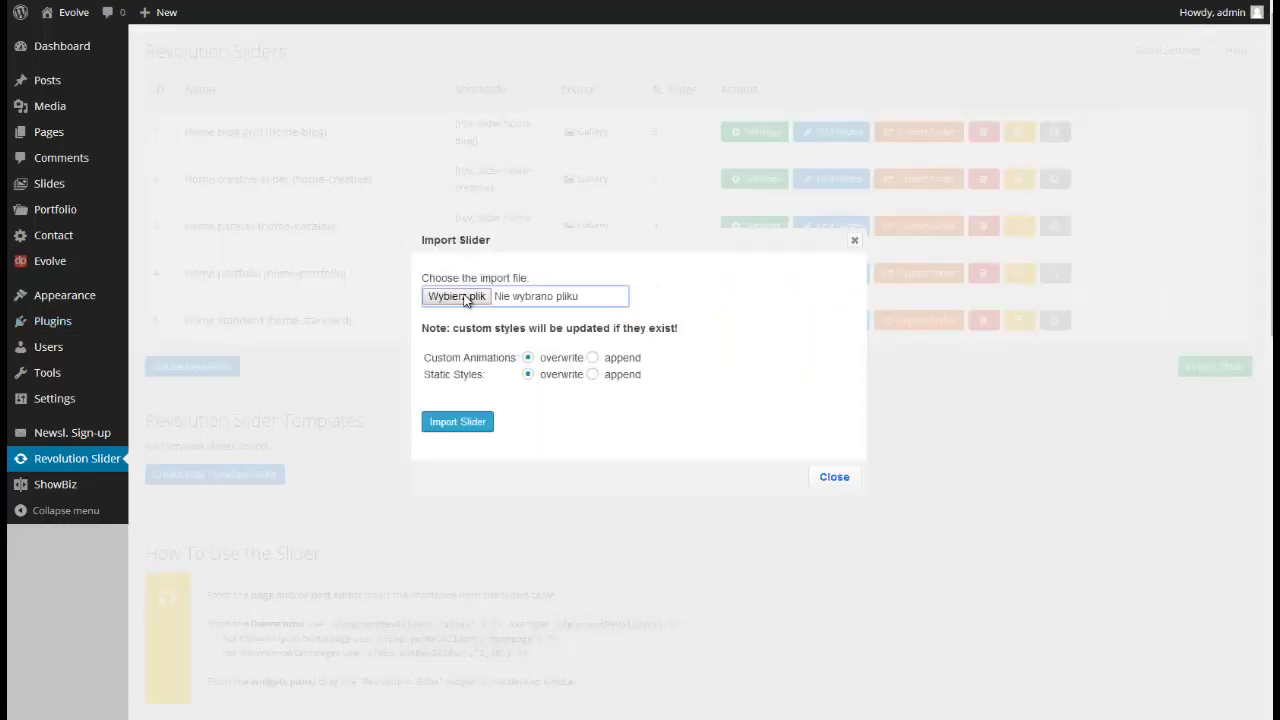
click(454, 297)
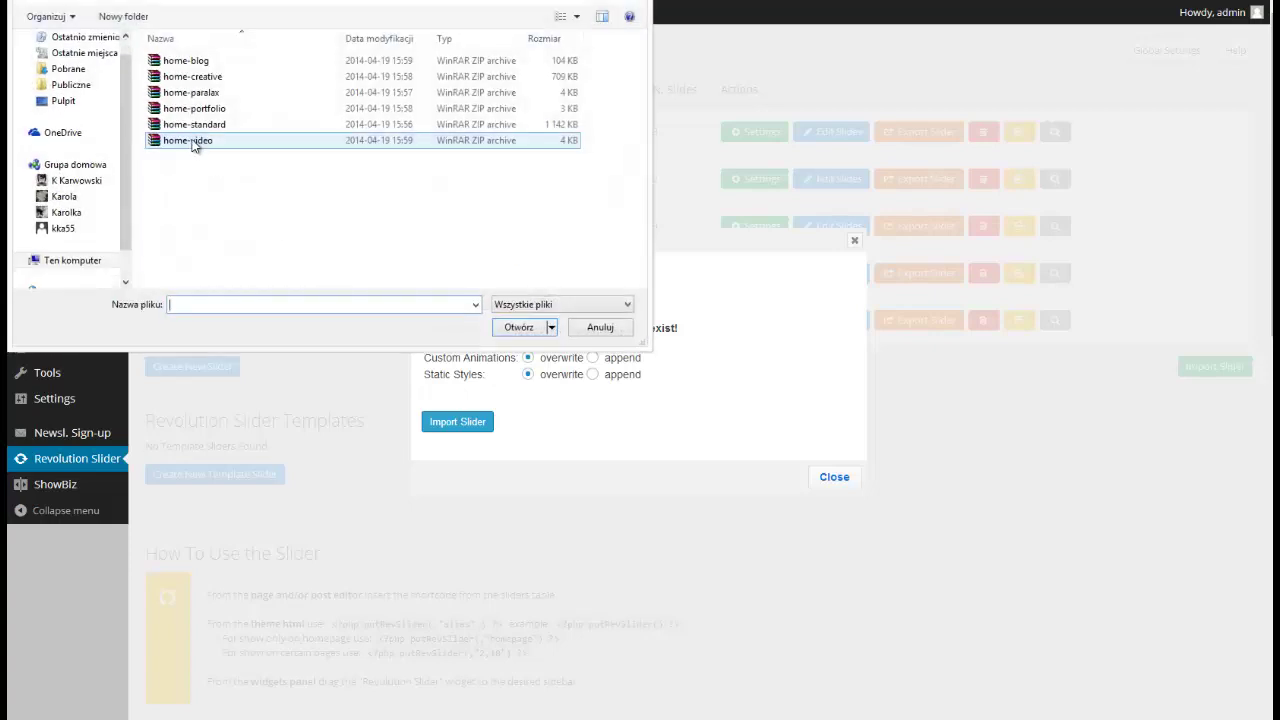
click(195, 142)
click(517, 327)
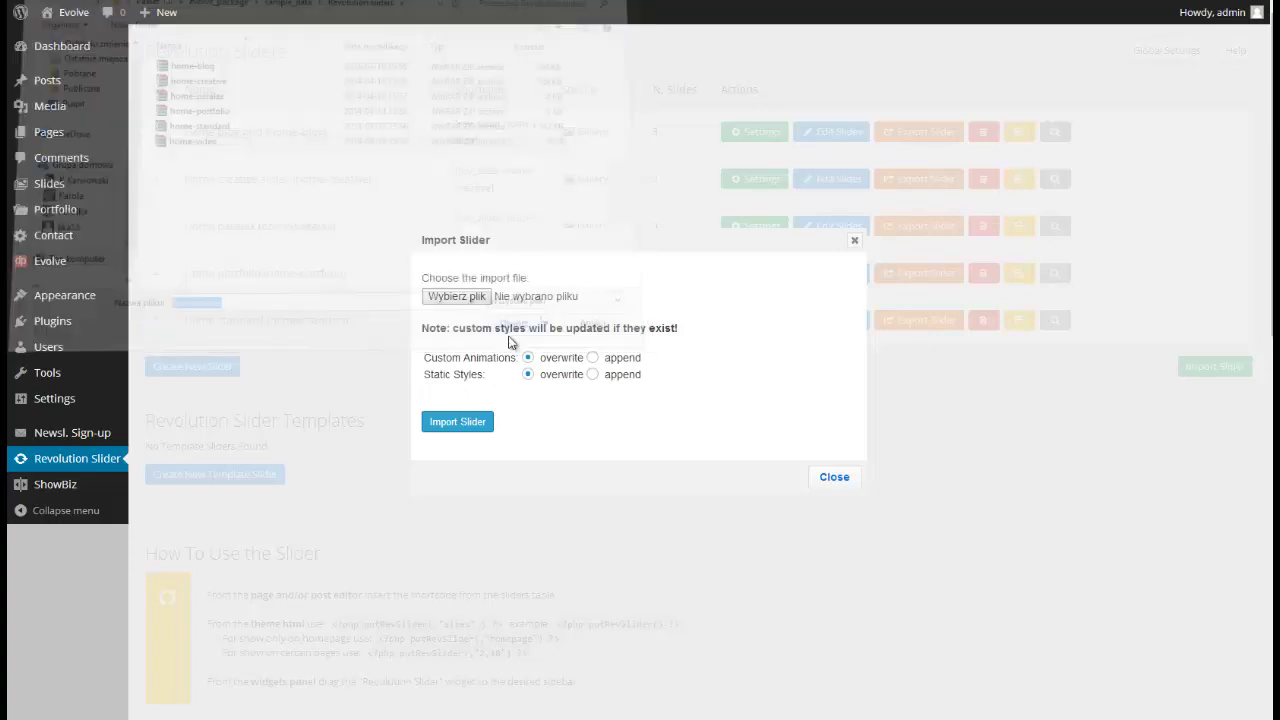
click(460, 422)
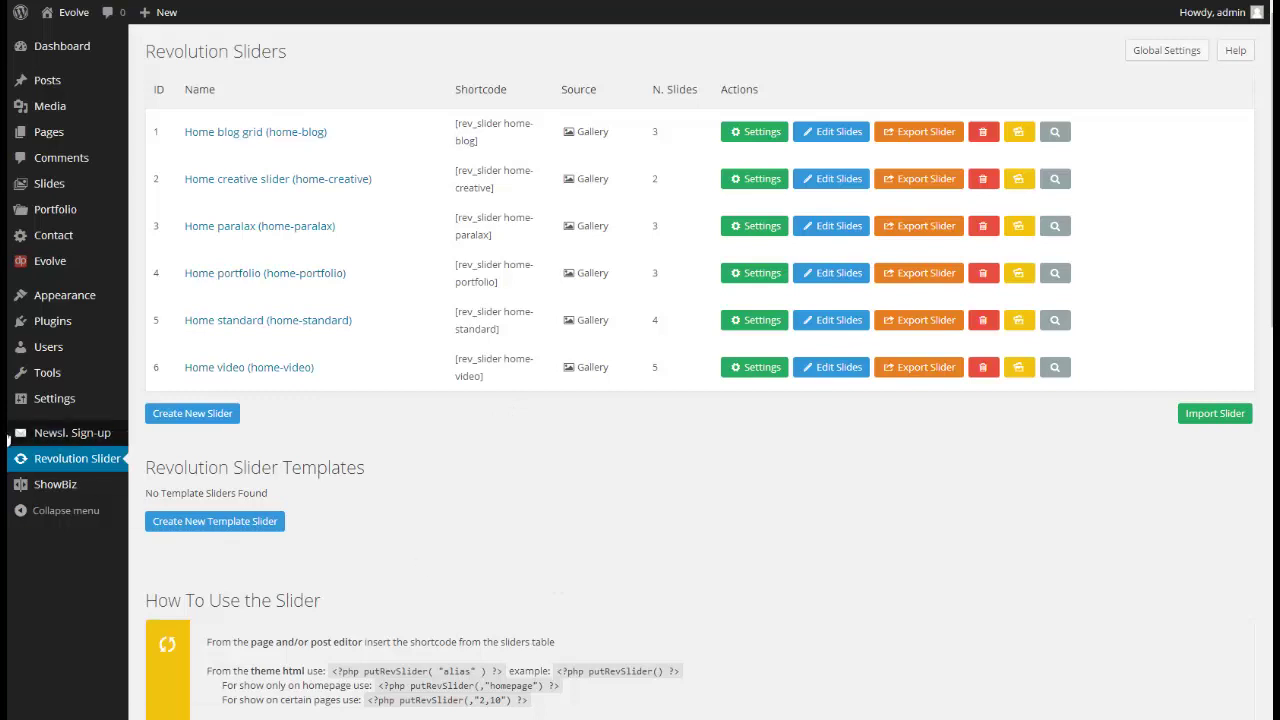
- Start a new ShowBiz slider with the title "Latest Posts" and the alias "latest-posts"
mouse_move(35, 487)
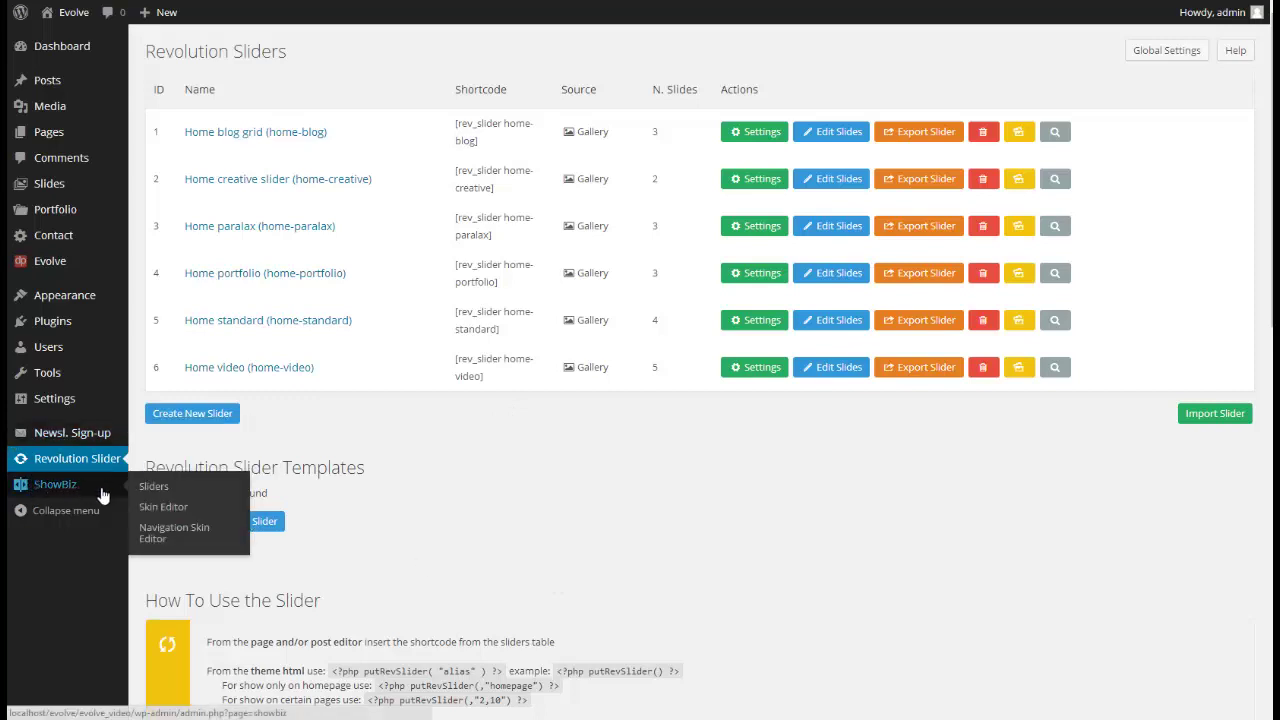
click(64, 489)
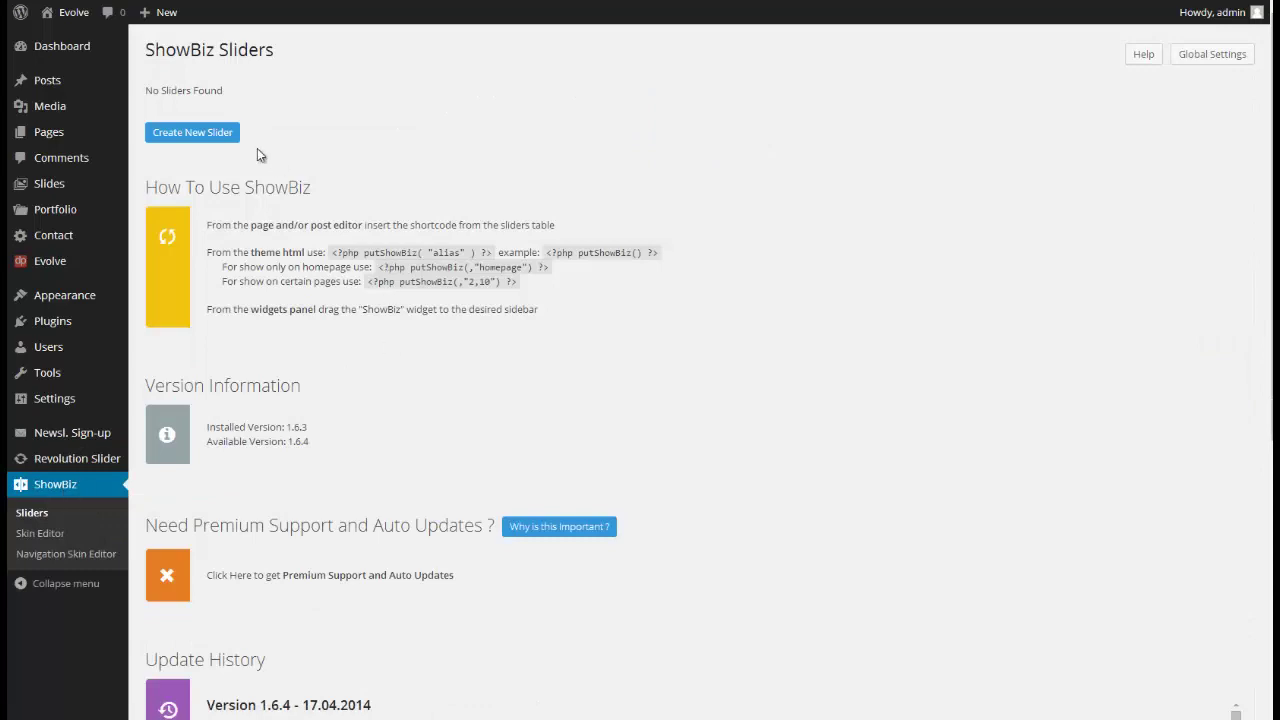
click(205, 133)
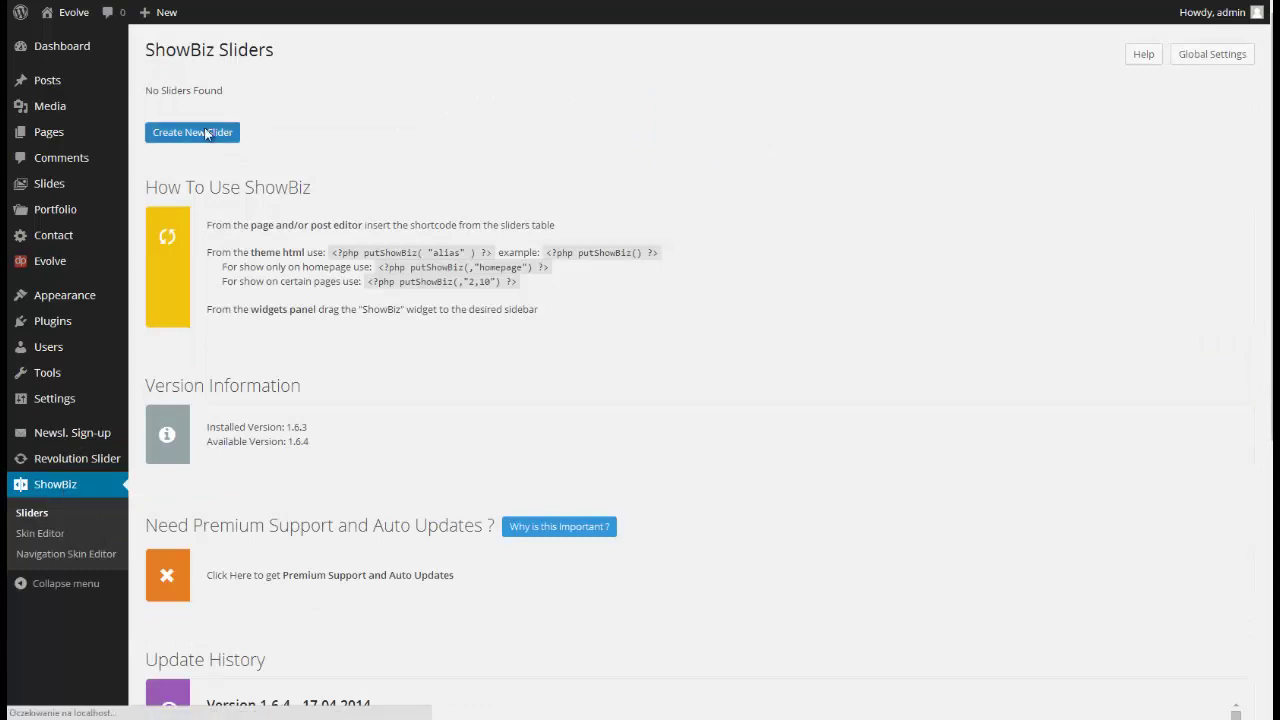
click(293, 140)
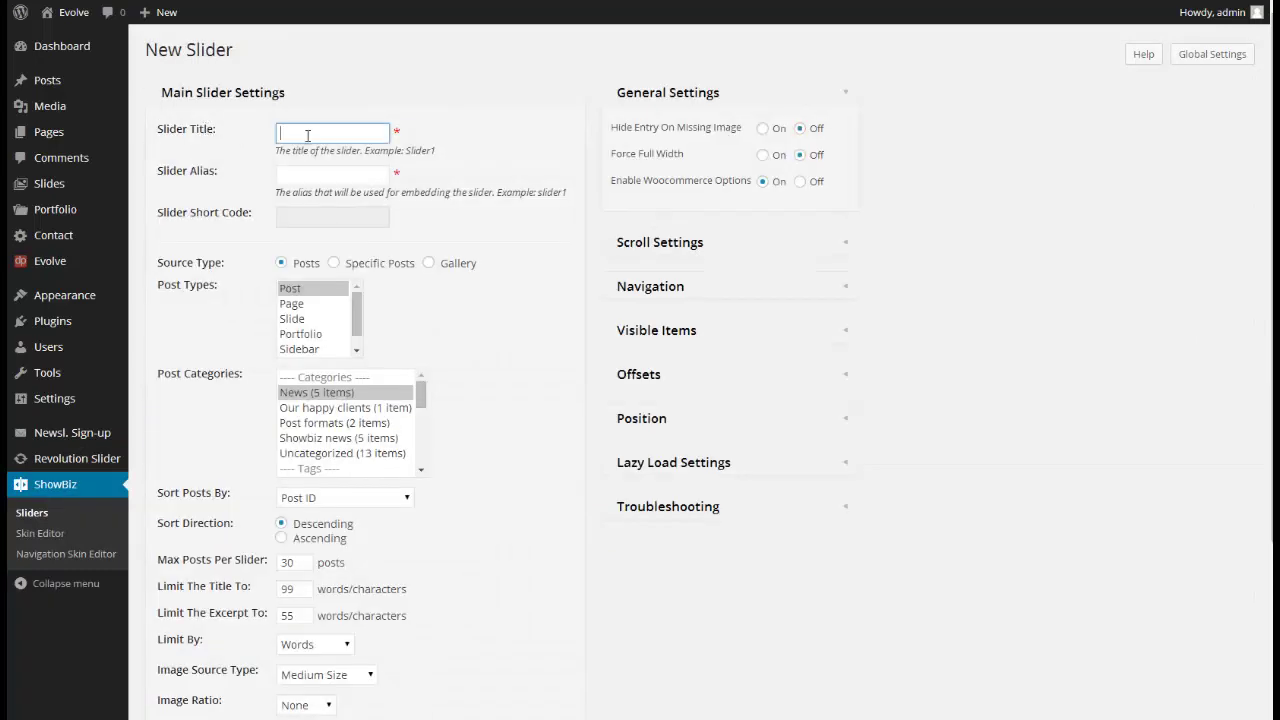
click(308, 135)
text(Latest Posts)
click(304, 175)
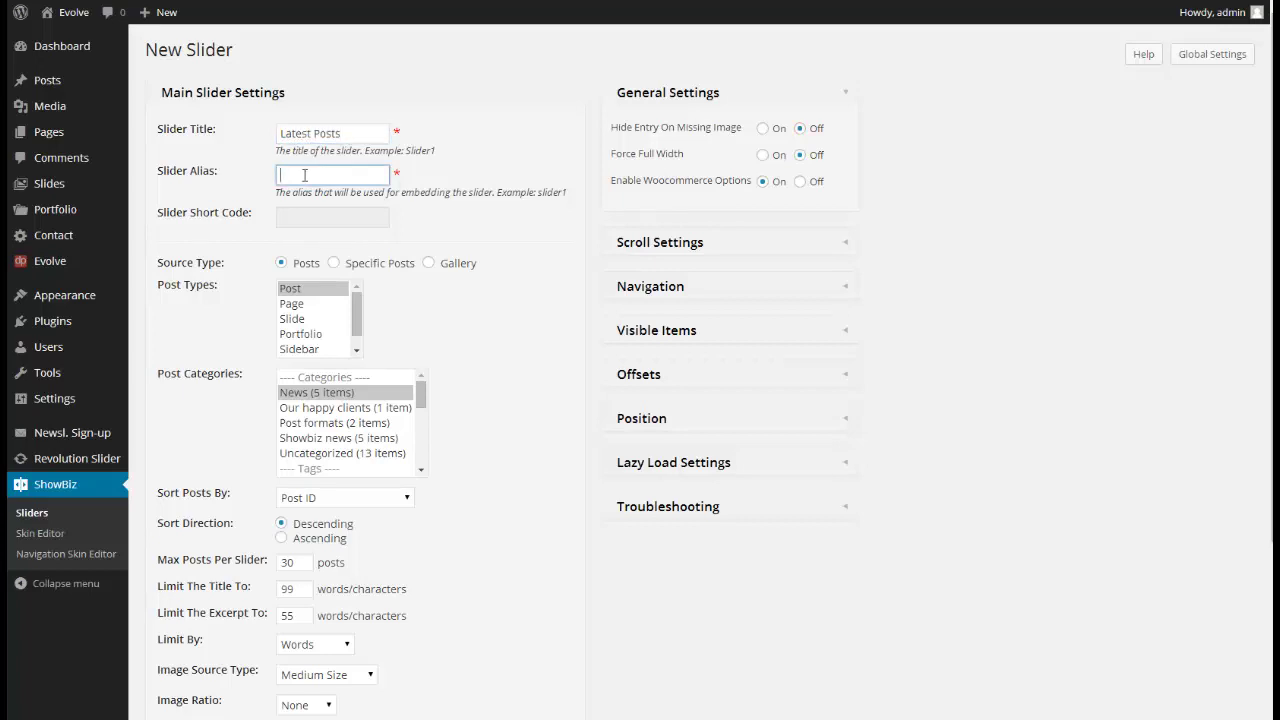
text(latest-posts)
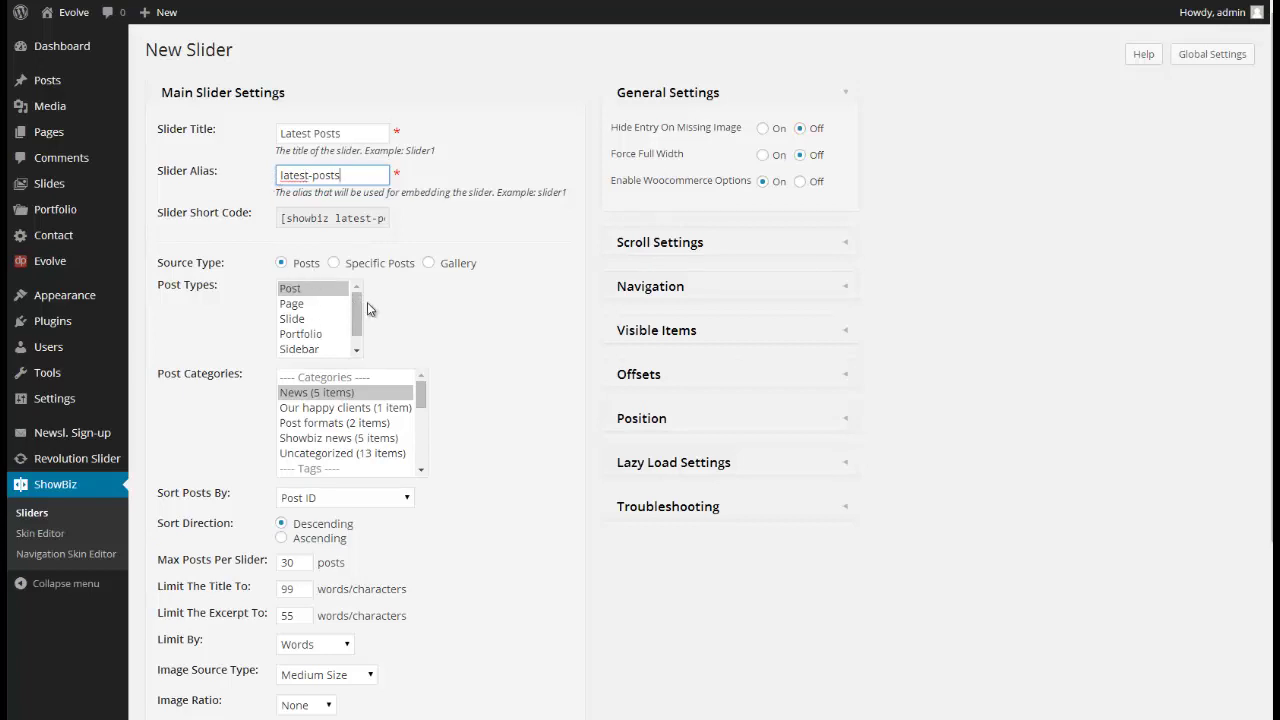
- Source the slider's posts from the Showbiz news category and apply the DP Blog item template
click(306, 440)
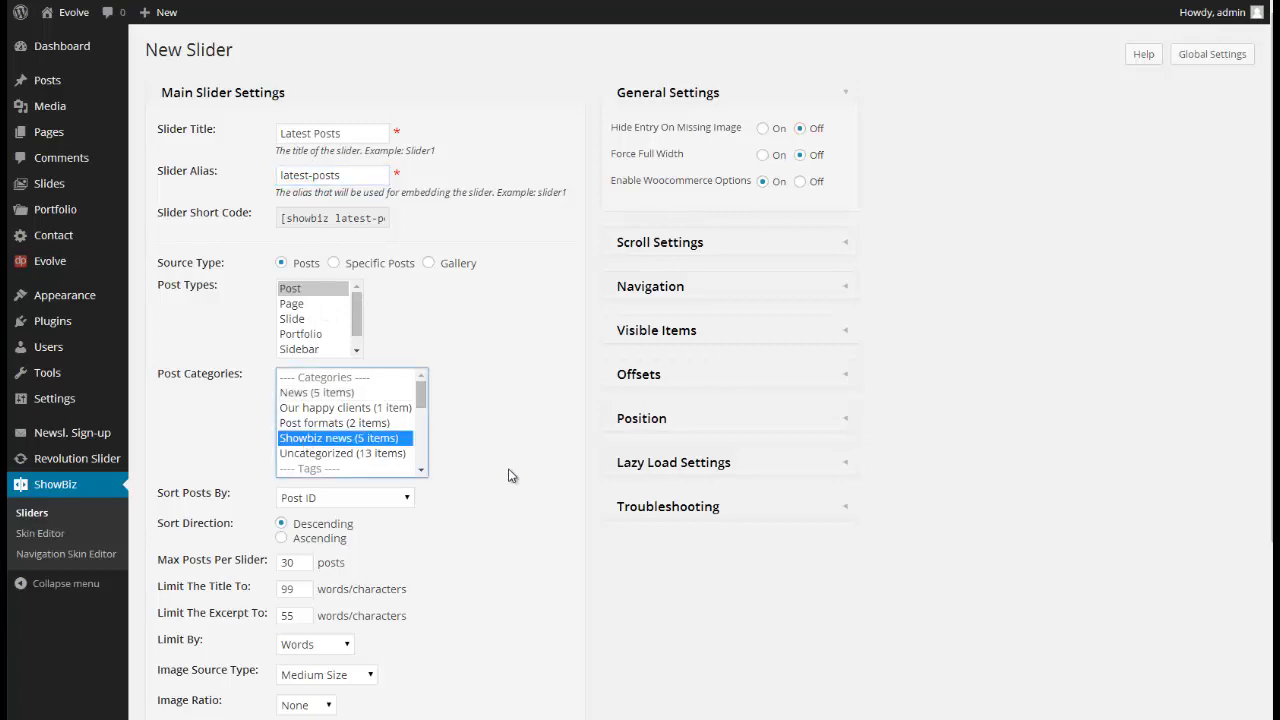
scroll(537, 466, down, 3)
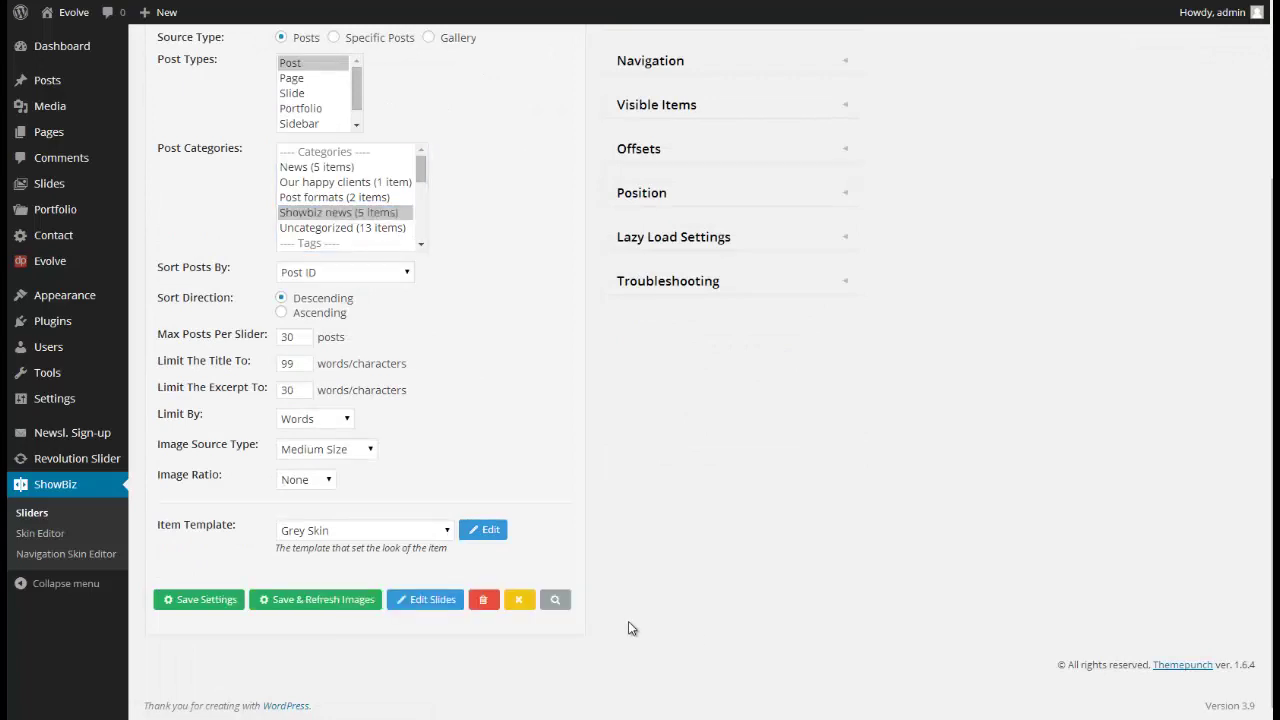
click(447, 533)
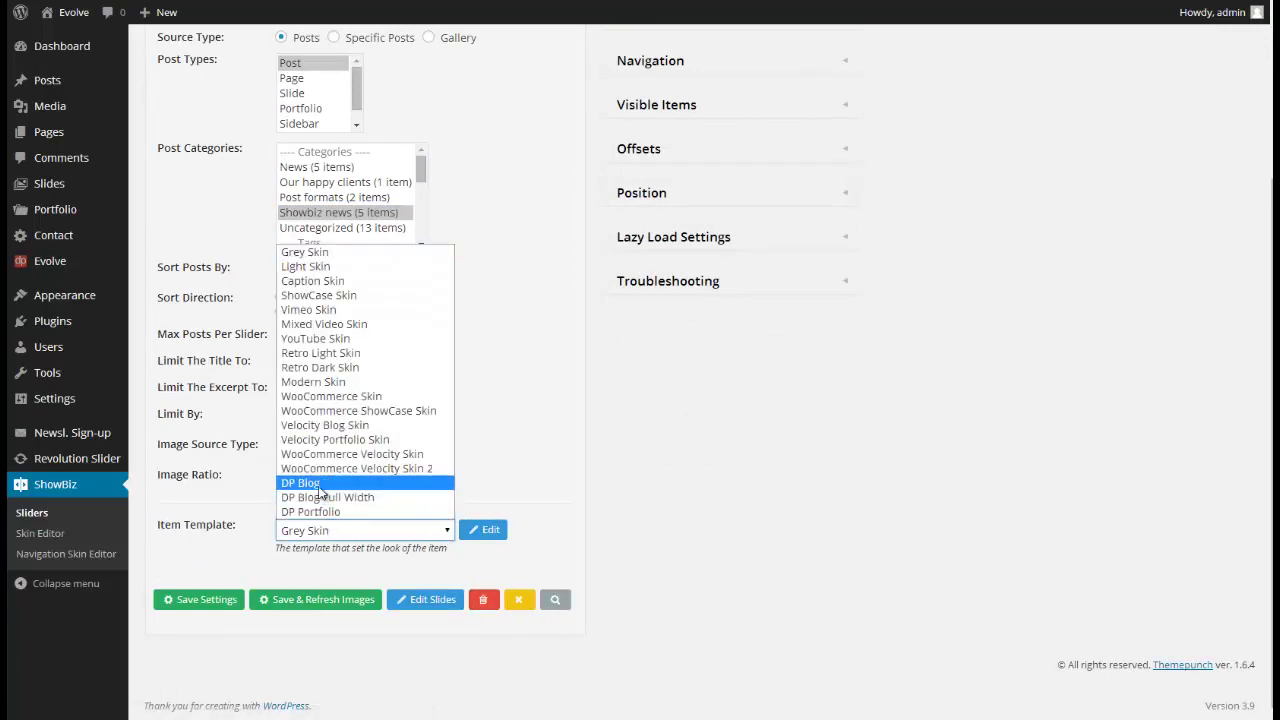
click(321, 490)
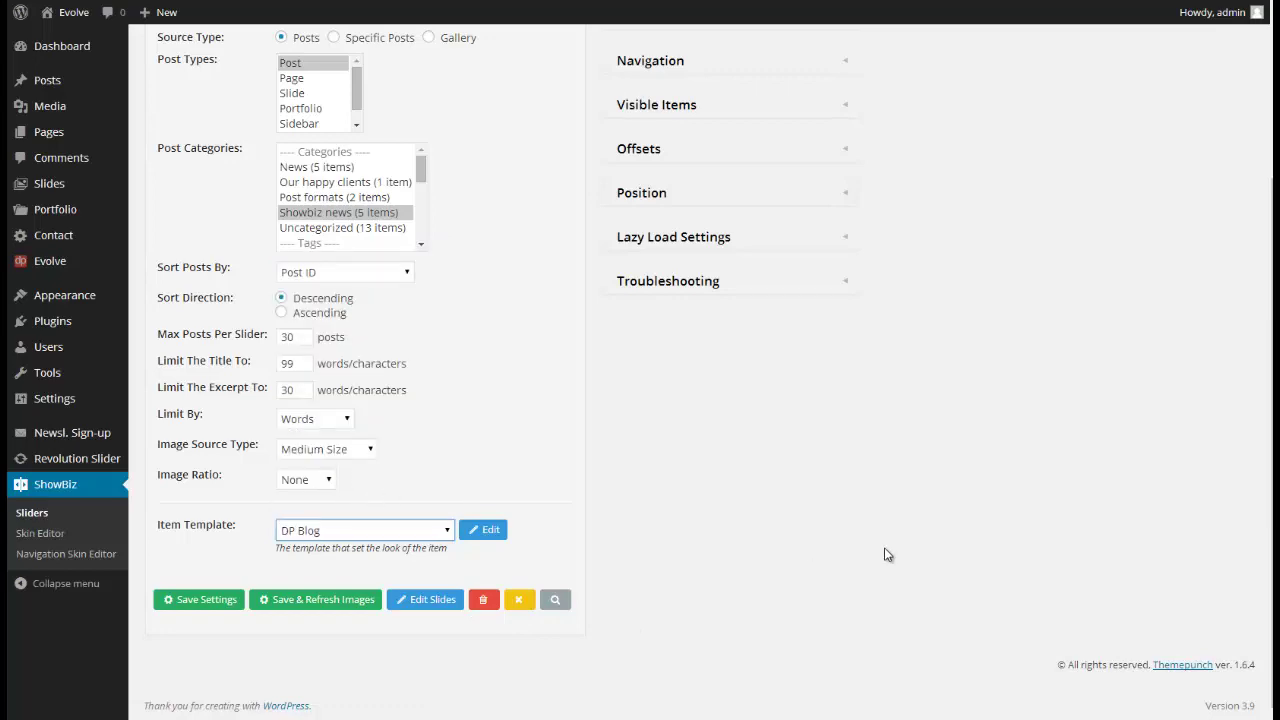
- Set the Latest Posts slider's navigation template to DP Light Center
scroll(887, 554, up, 3)
click(845, 287)
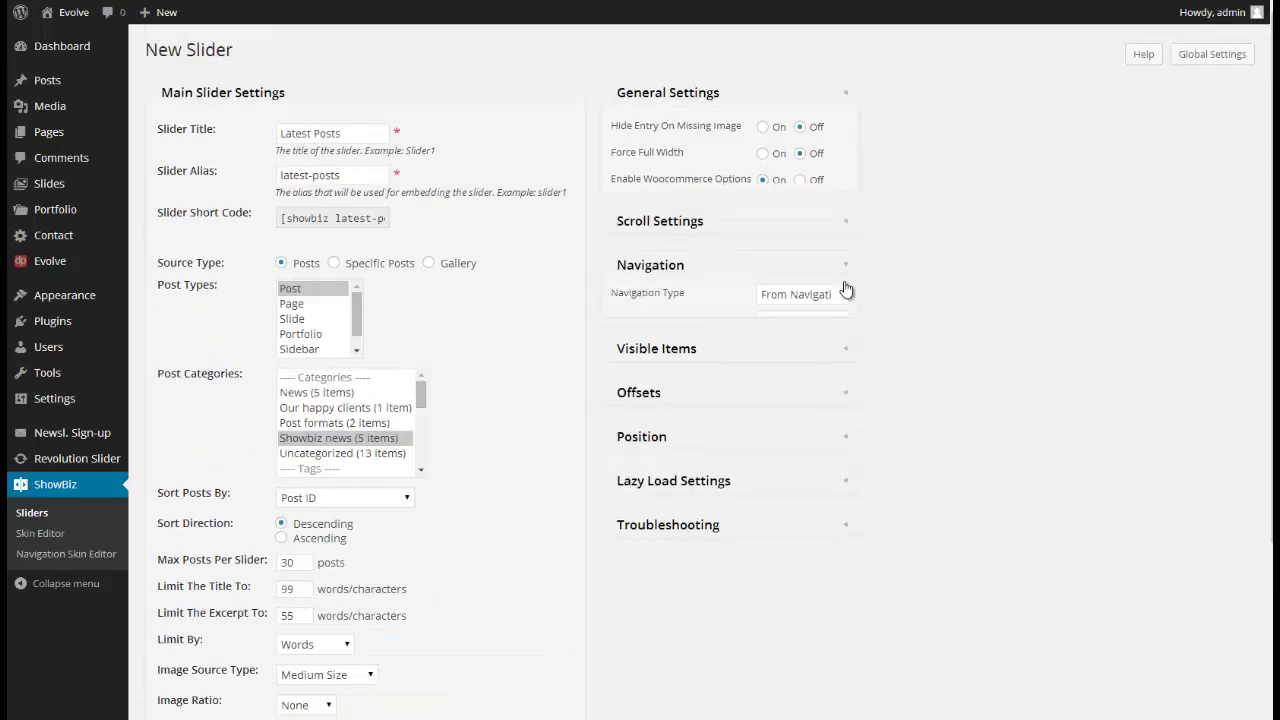
click(840, 244)
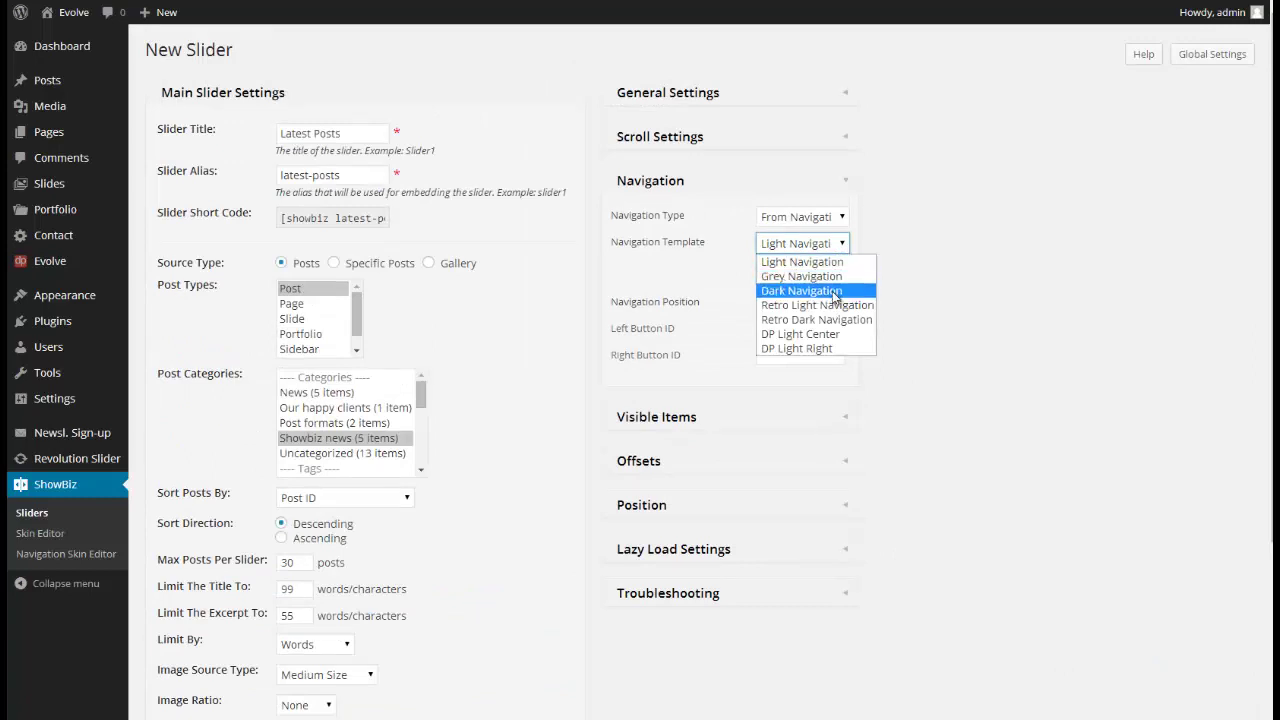
click(793, 335)
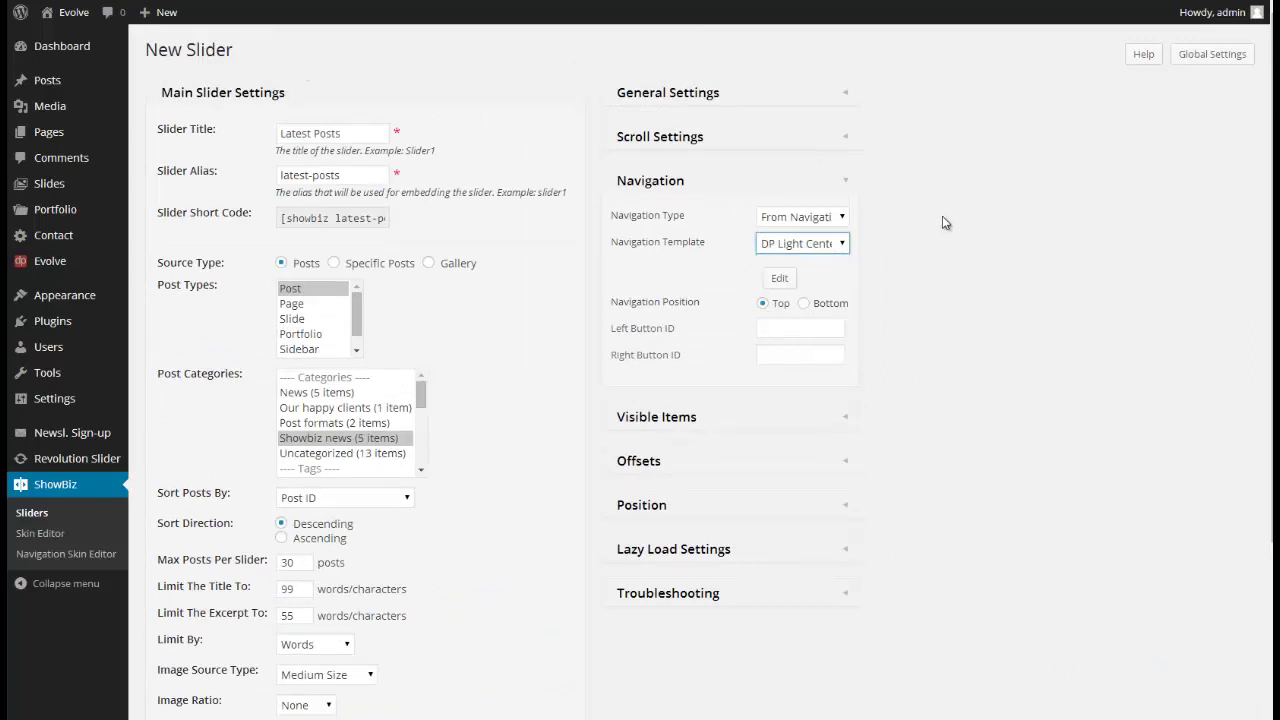
- Limit the excerpt to 30 words and create the Latest Posts slider
scroll(948, 232, down, 3)
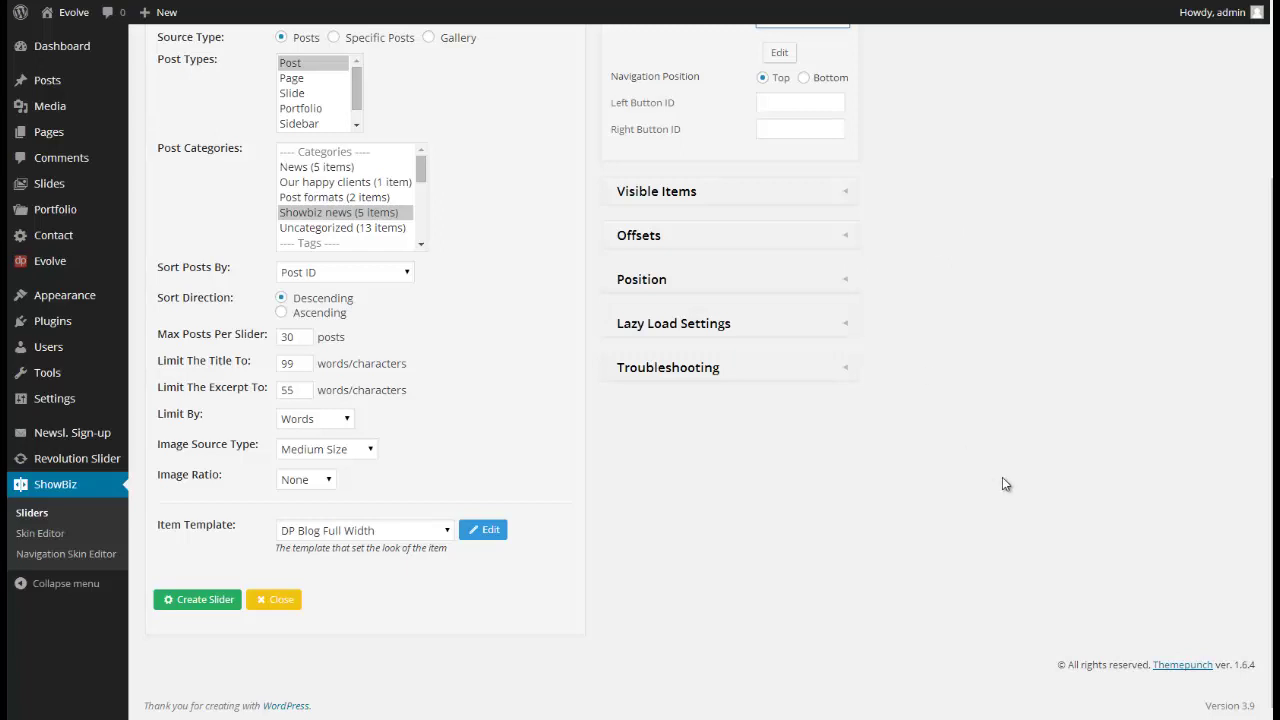
double_click(287, 390)
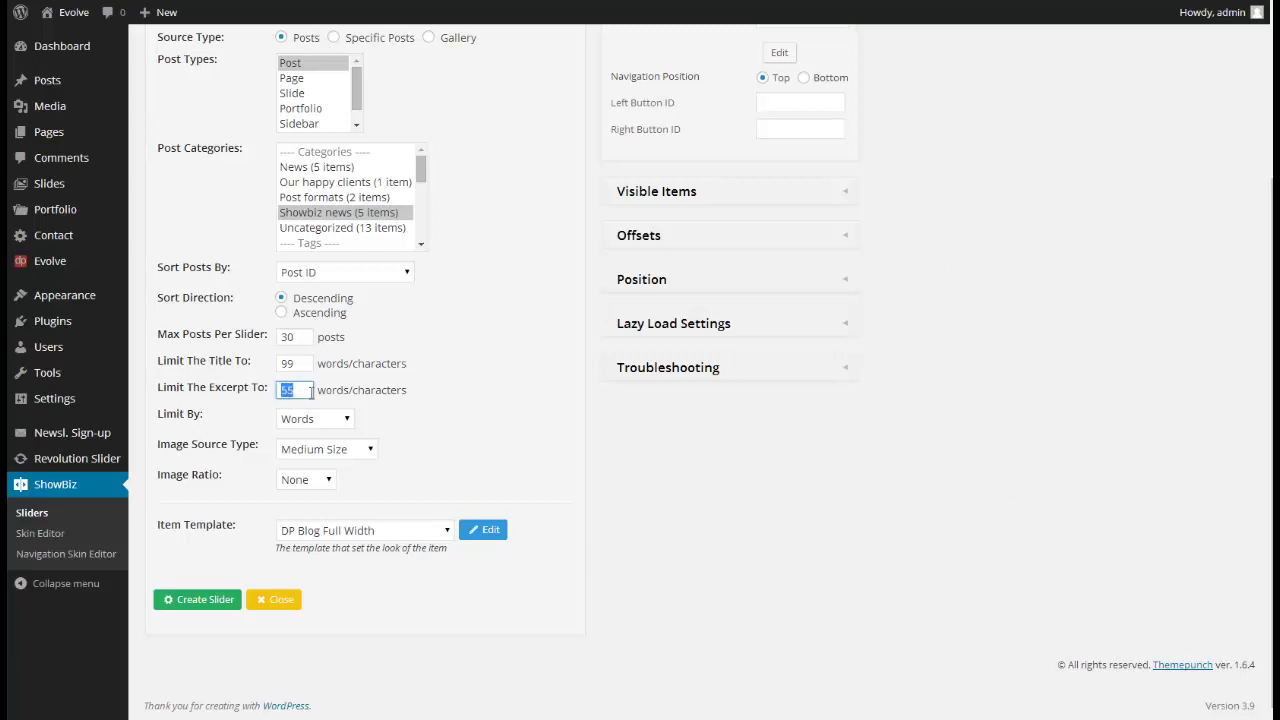
text(30)
click(197, 608)
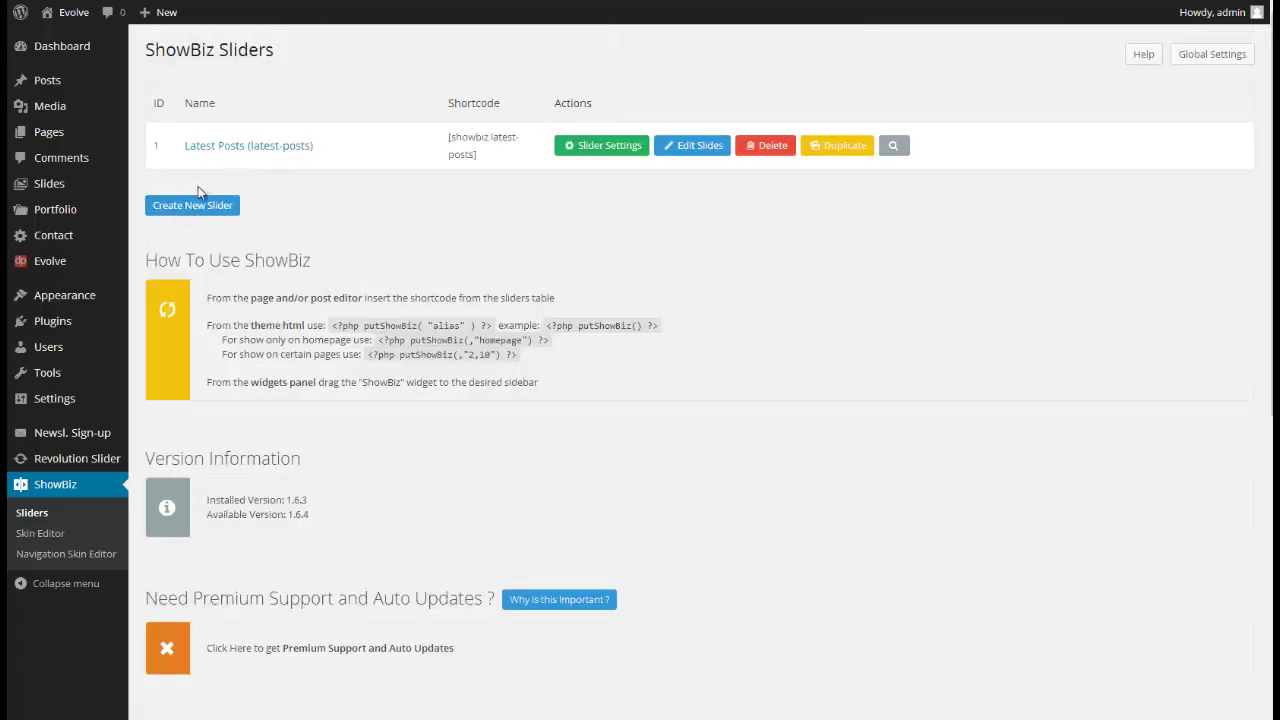
- Start another ShowBiz slider with the title "Latest Project" and the alias "latest-projects"
click(190, 213)
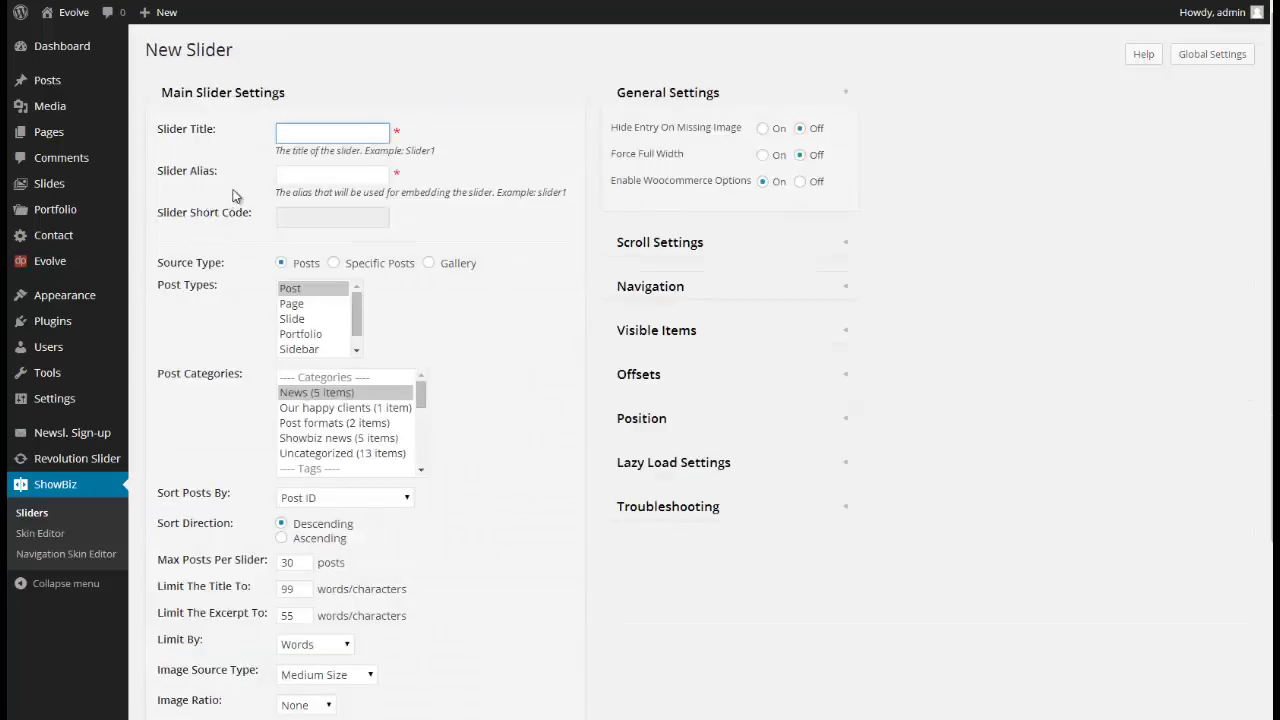
click(319, 131)
text(Latest Project)
click(294, 177)
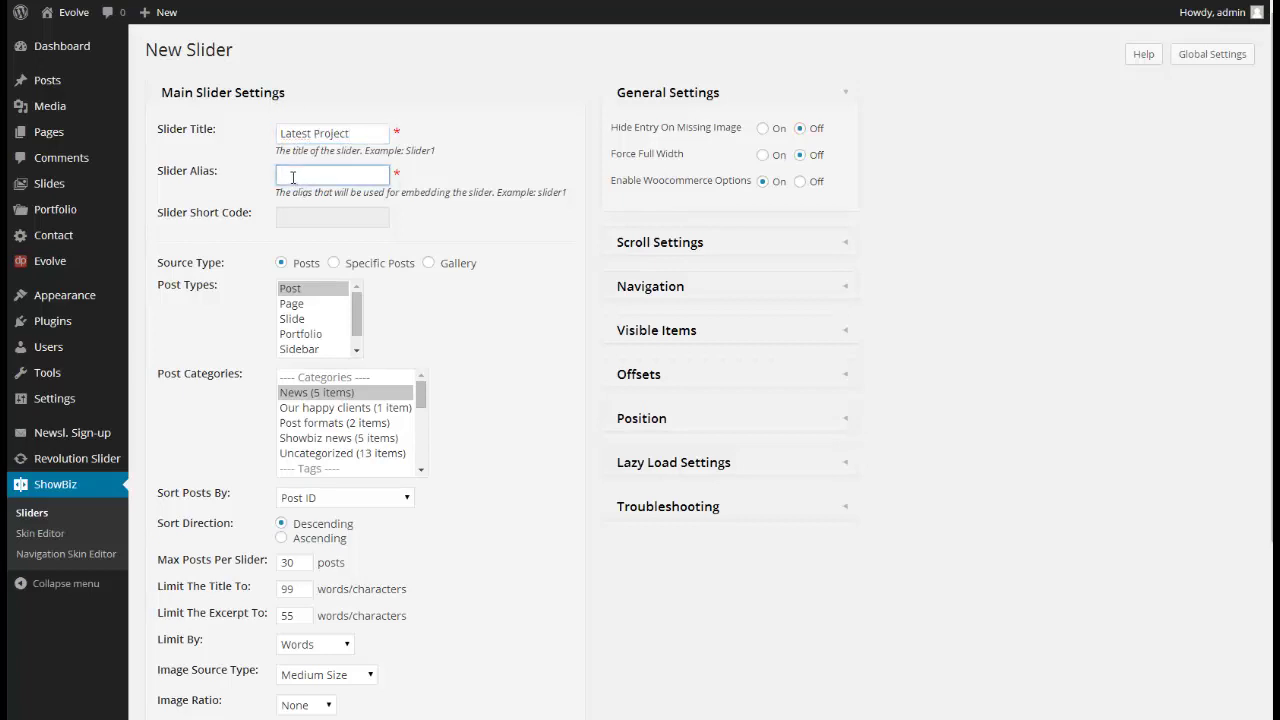
text(latest-projets)
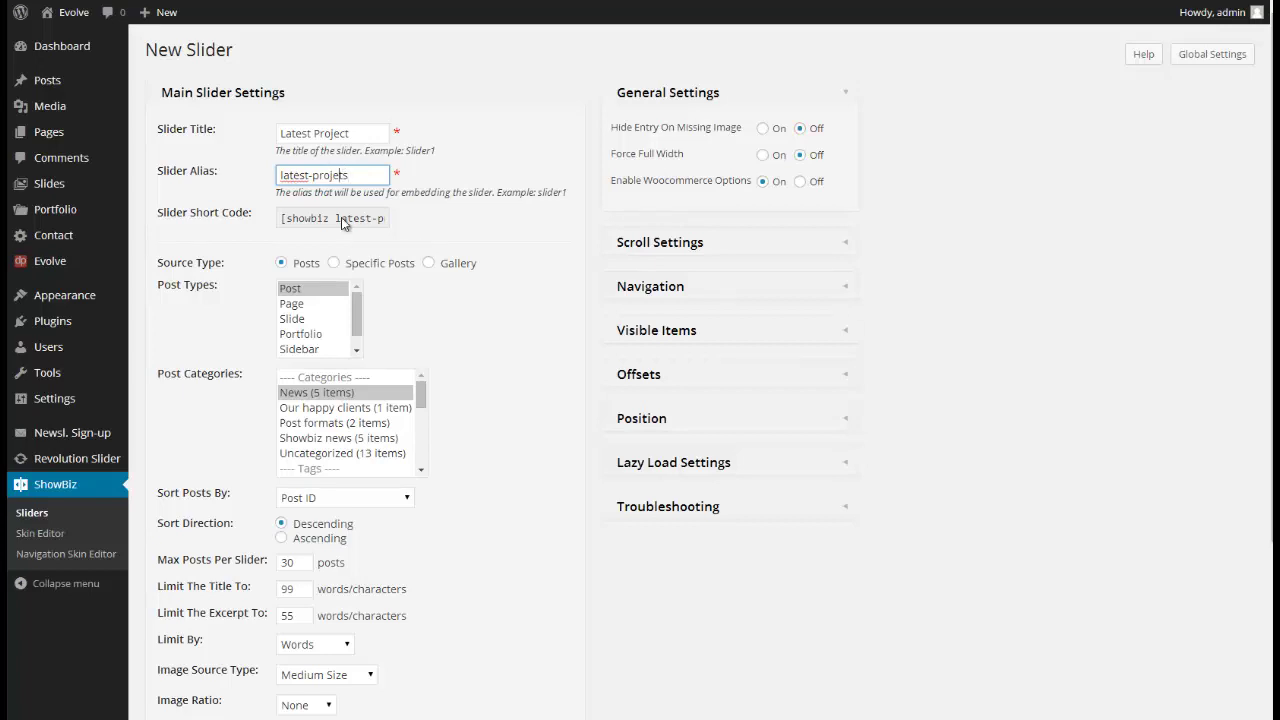
text(c)
- Source the slider from the Portfolio post type with the Illustration, Photography and Print media categories
click(298, 334)
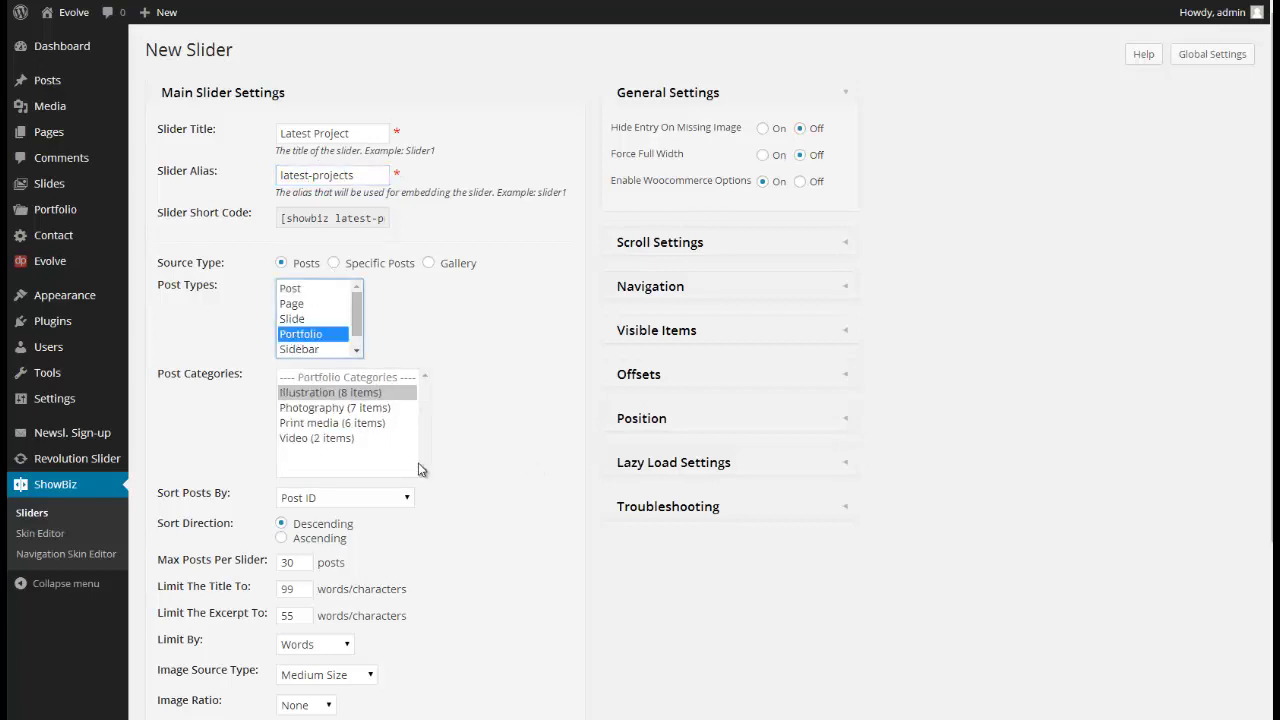
click(307, 426)
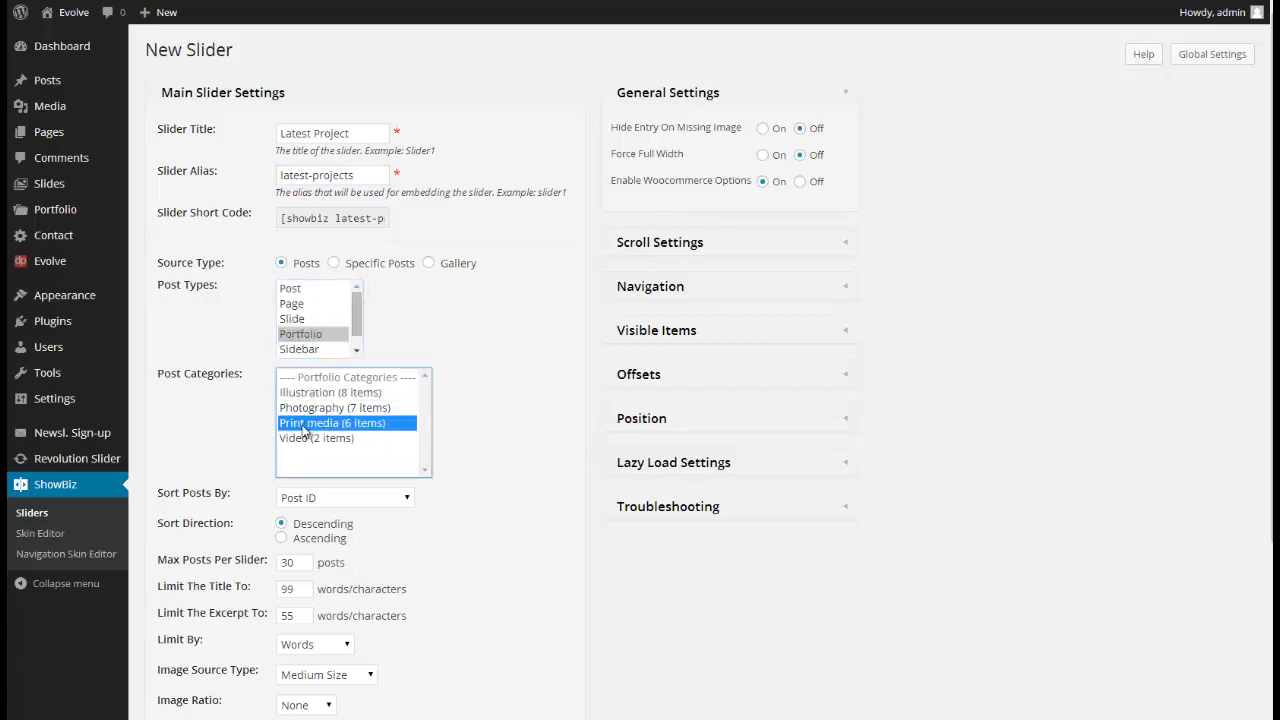
ctrl+click(308, 408)
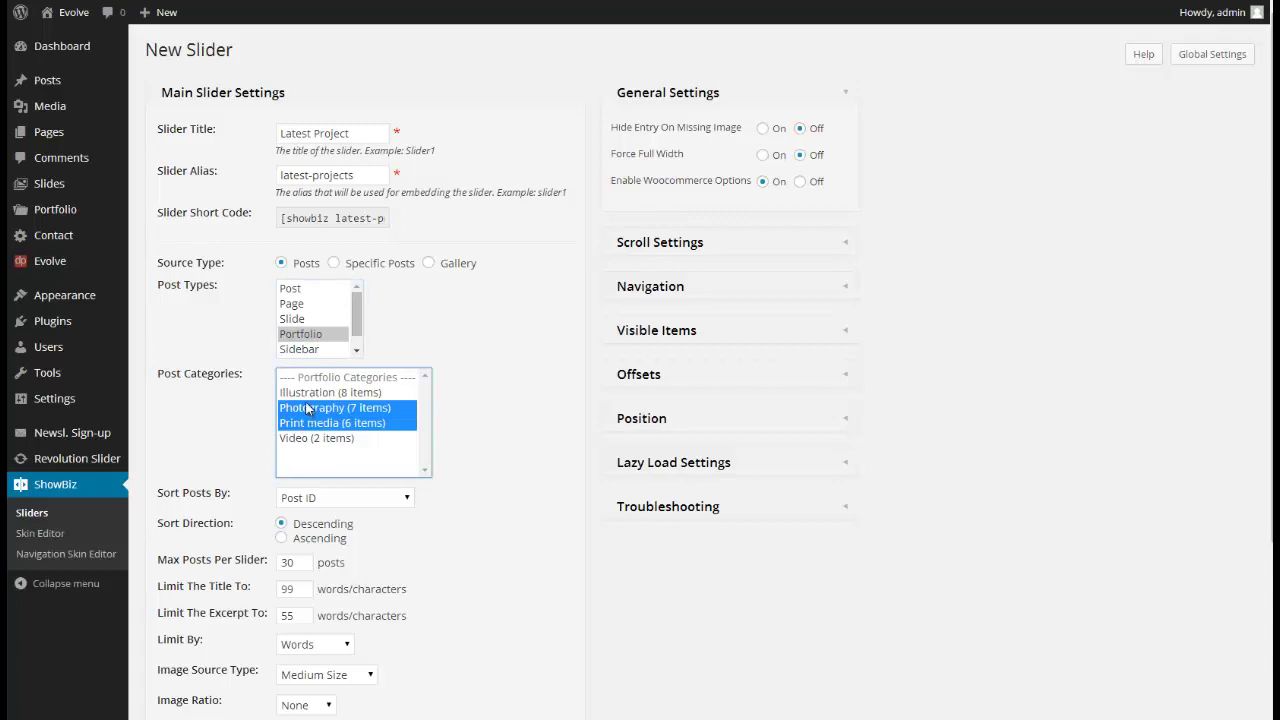
ctrl+click(309, 396)
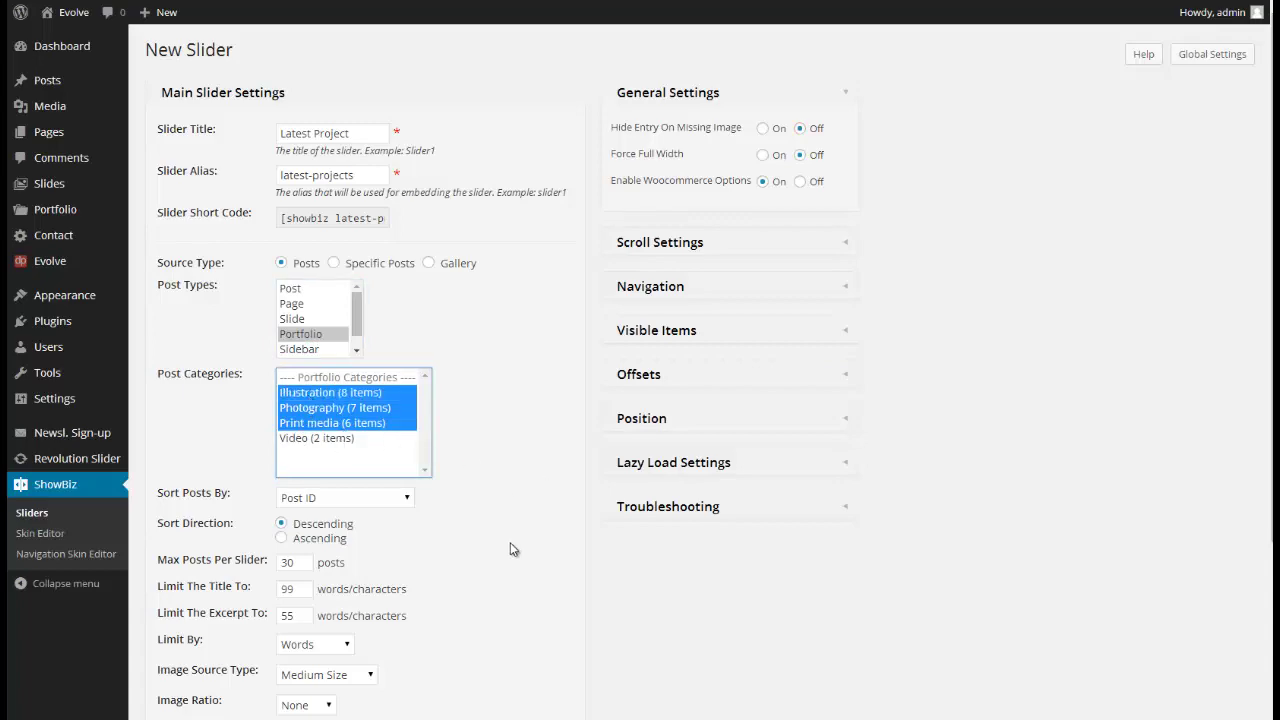
- Apply the DP Portfolio item template to the Latest Project slider
scroll(520, 537, down, 3)
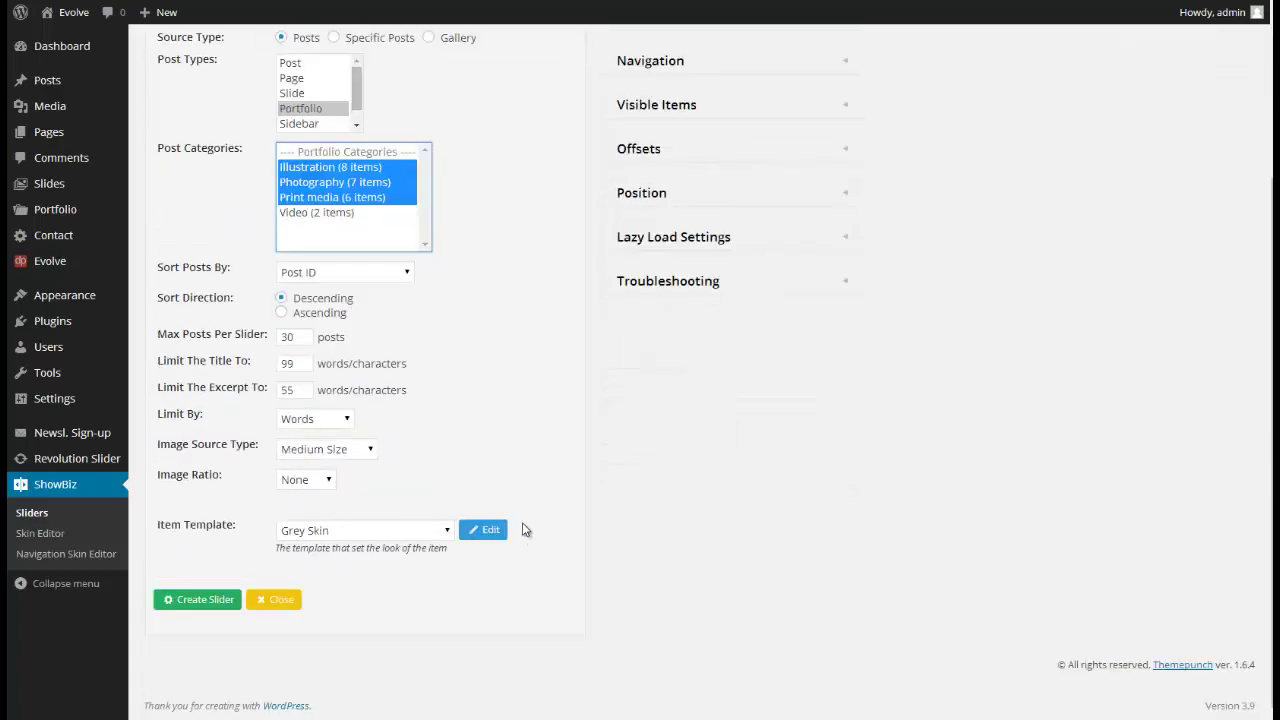
click(418, 527)
click(349, 512)
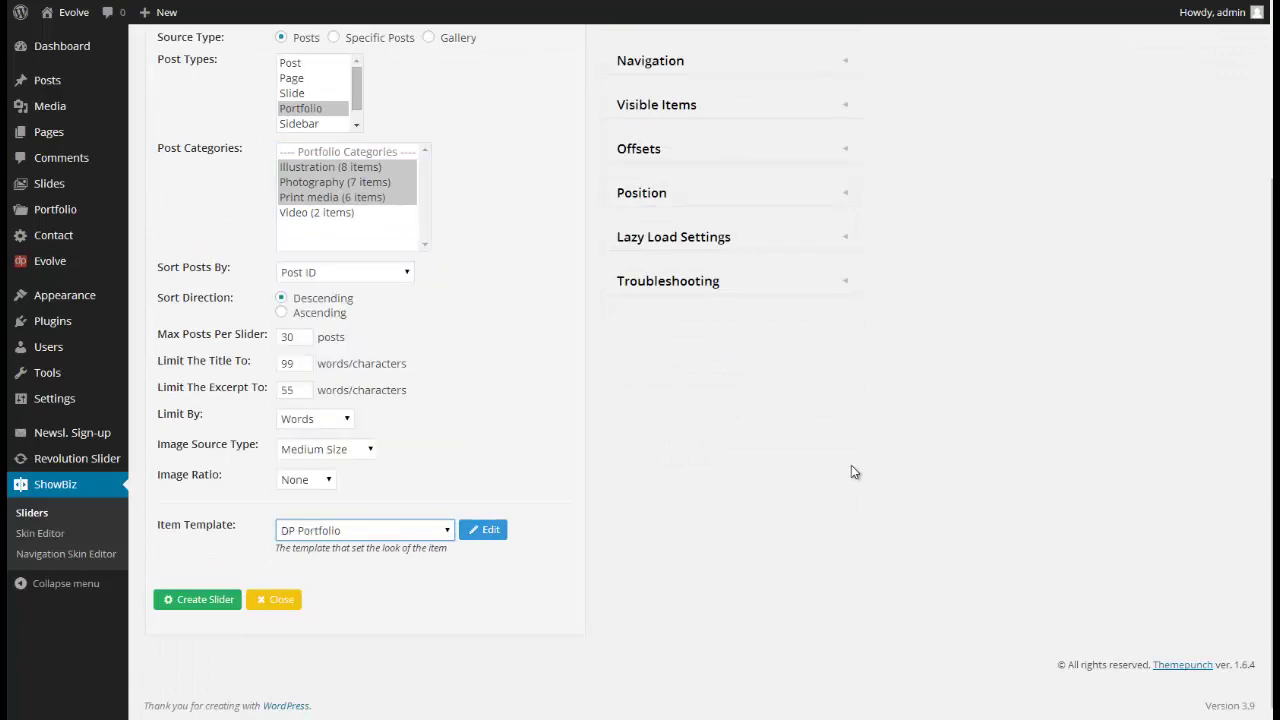
- Set the navigation template to DP Light Center and create the Latest Project slider
scroll(863, 455, up, 3)
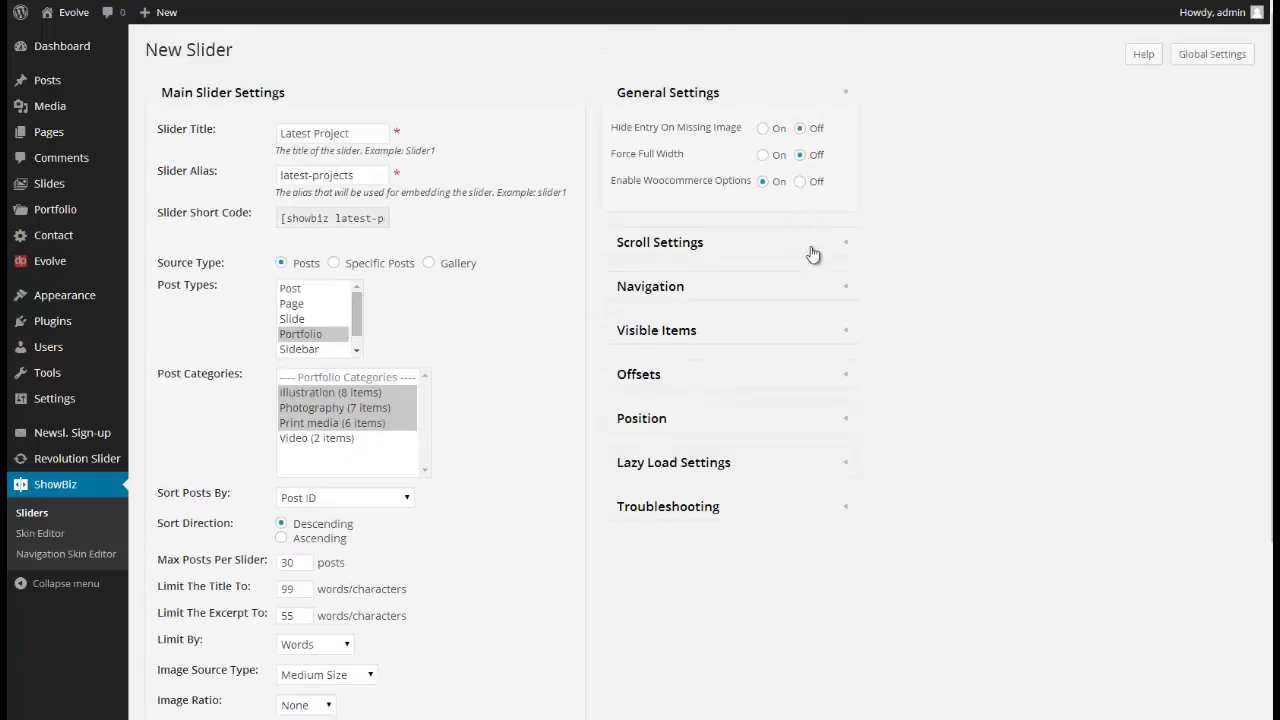
click(846, 290)
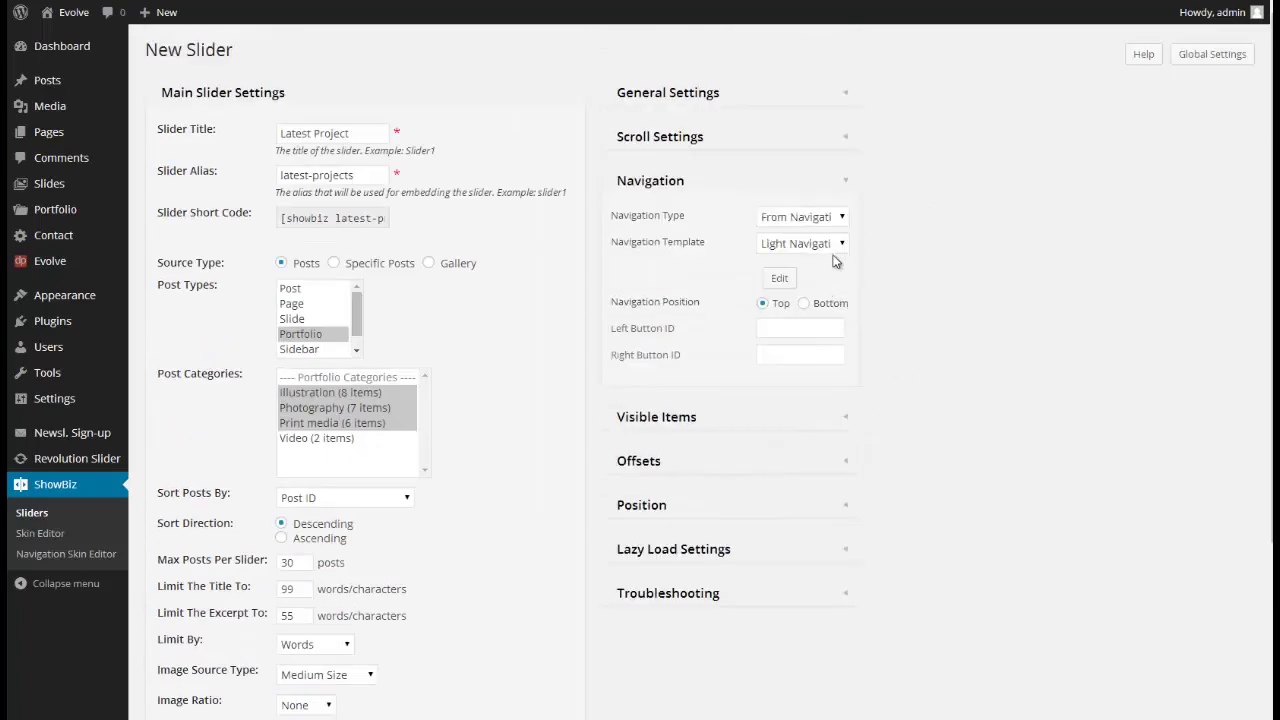
click(843, 244)
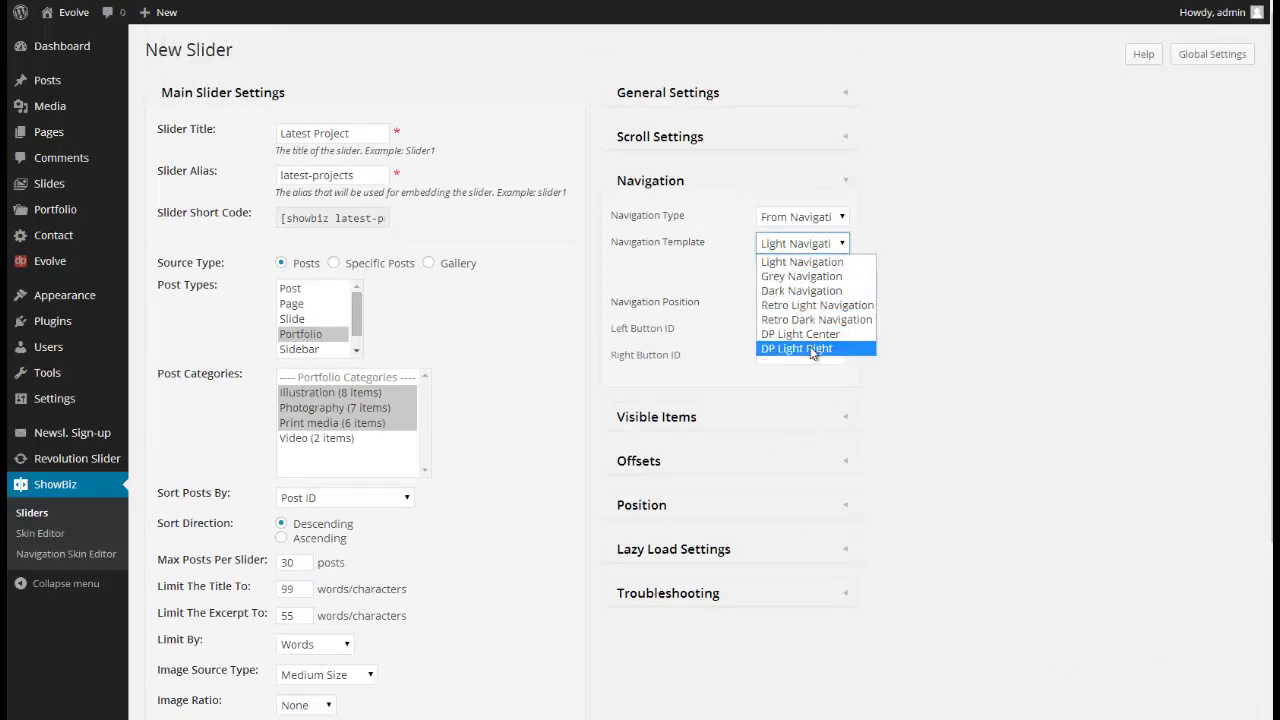
click(818, 335)
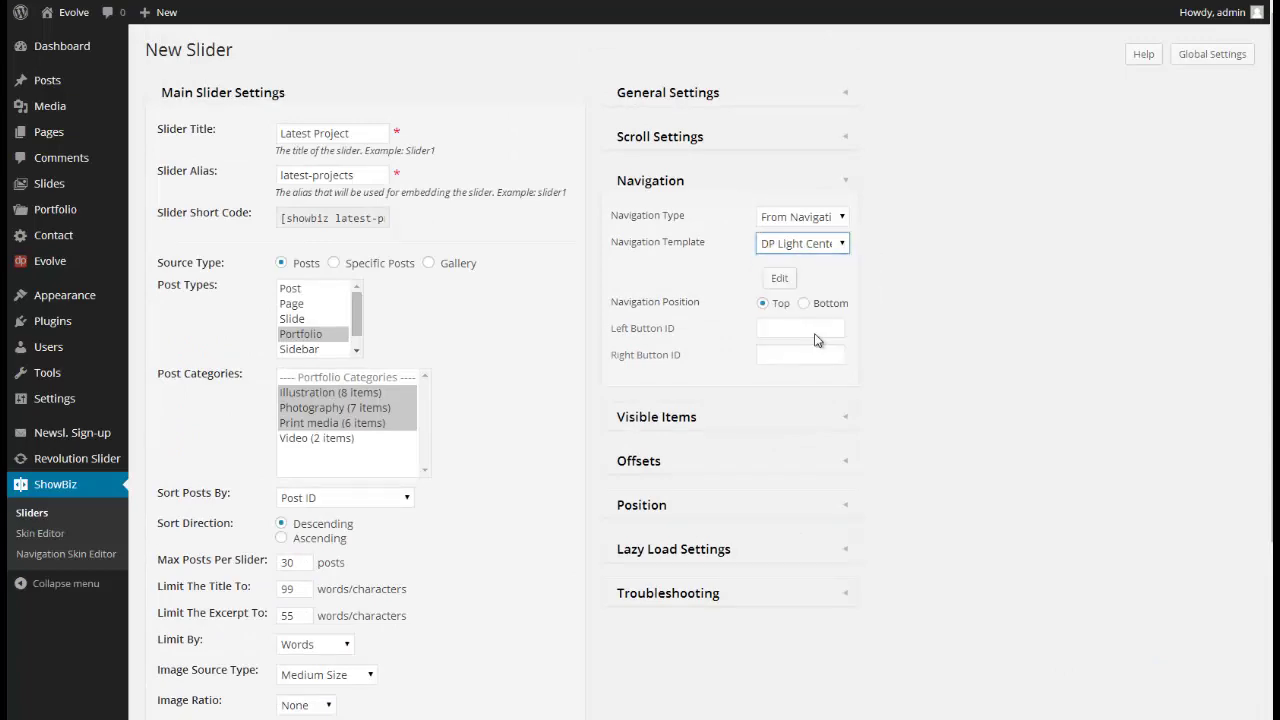
scroll(540, 413, down, 3)
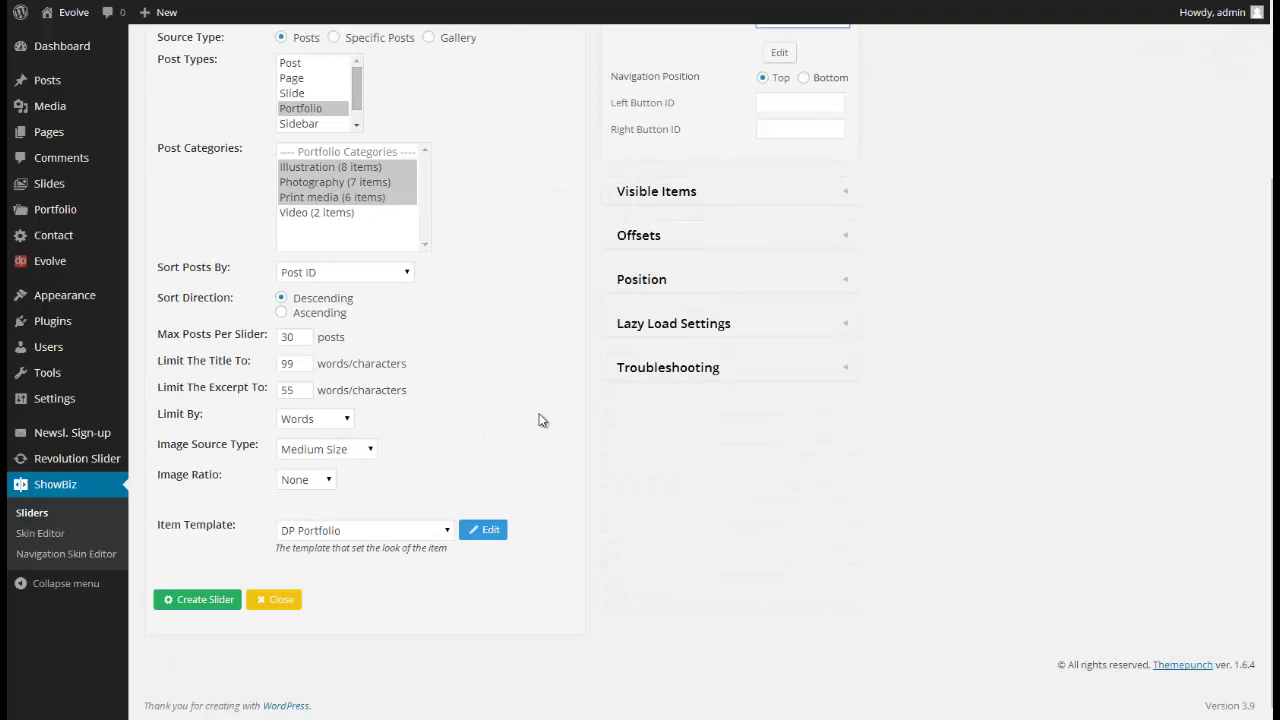
click(197, 604)
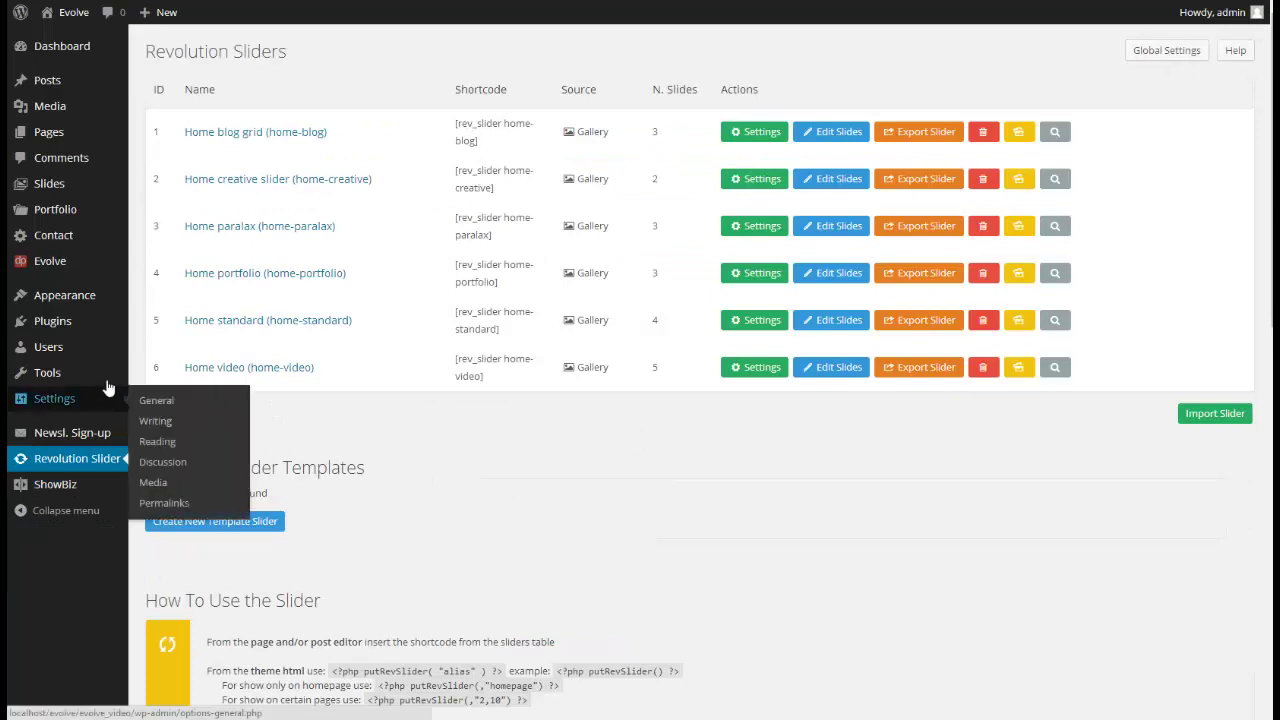
- Import the evolve_demo_widgets.wie file from the demo content folder with the Widget Importer & Exporter
mouse_move(108, 376)
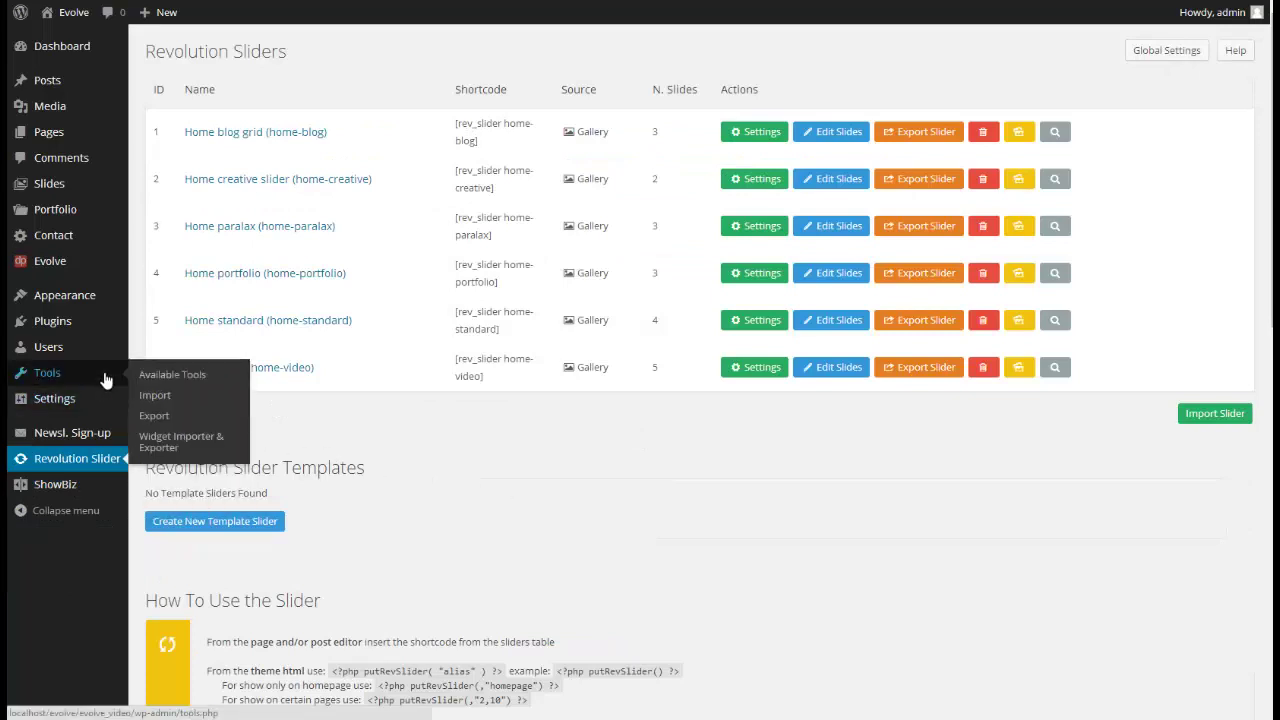
click(167, 437)
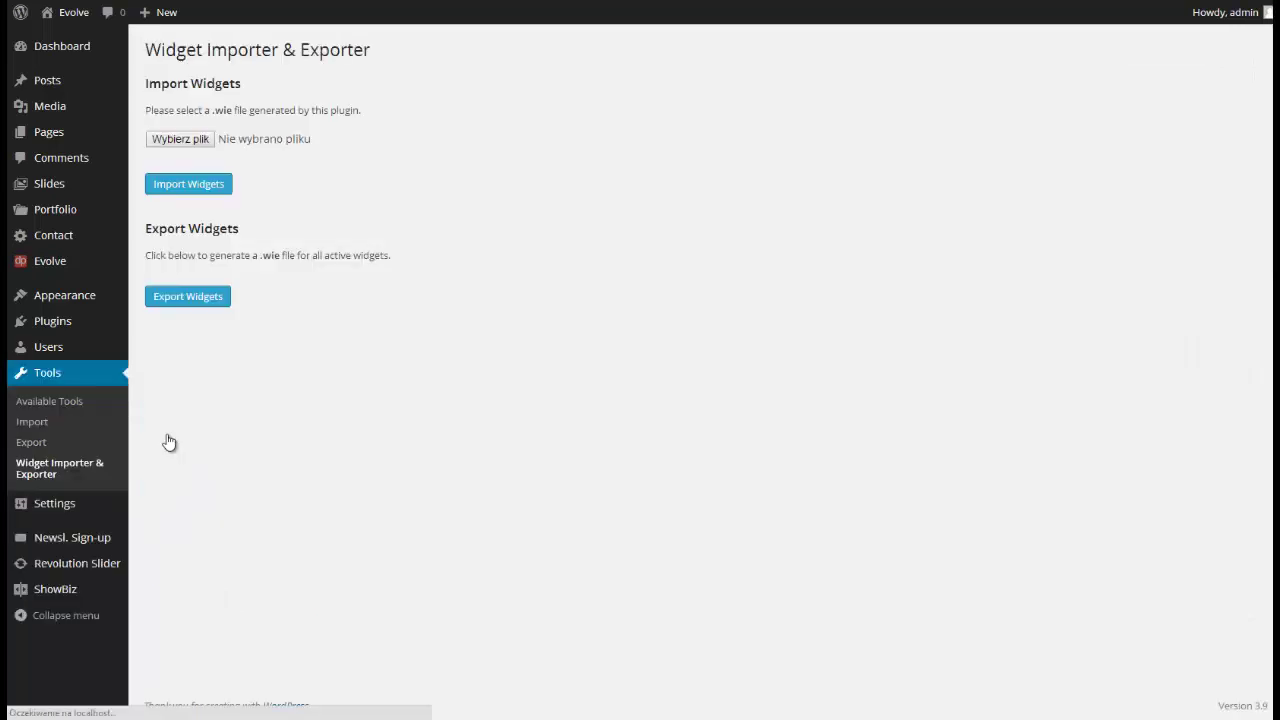
click(198, 146)
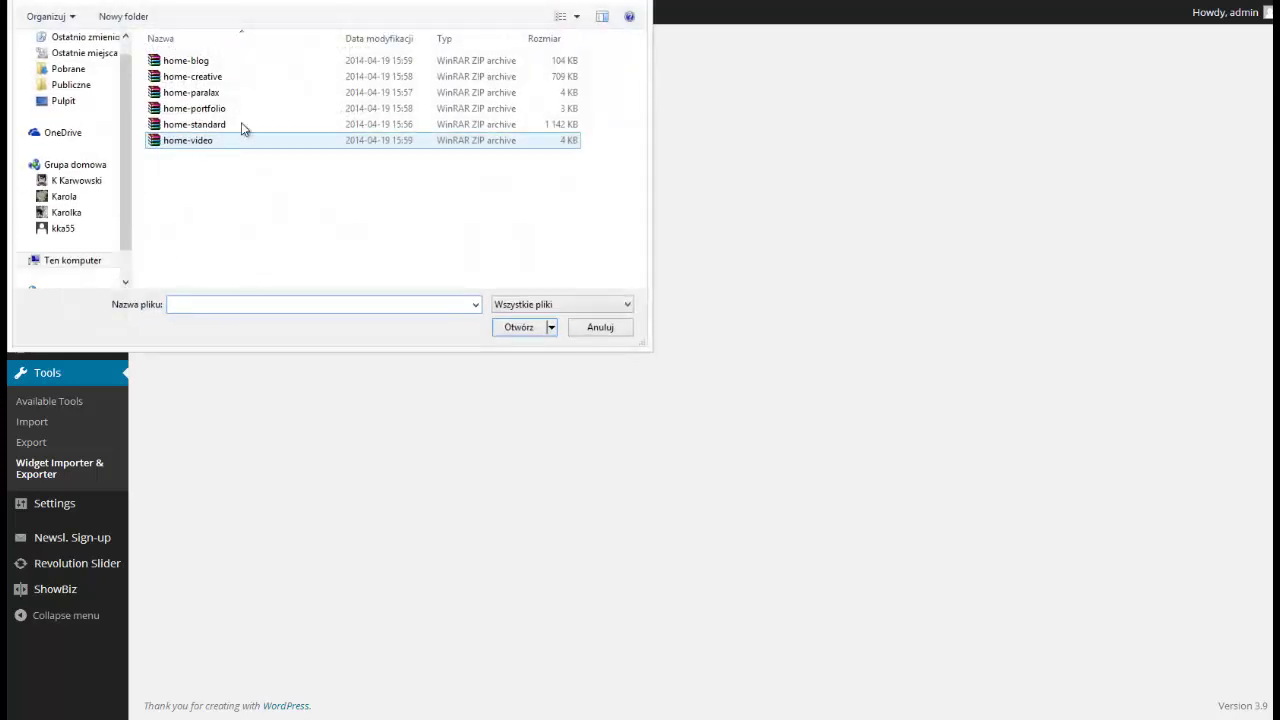
click(298, 2)
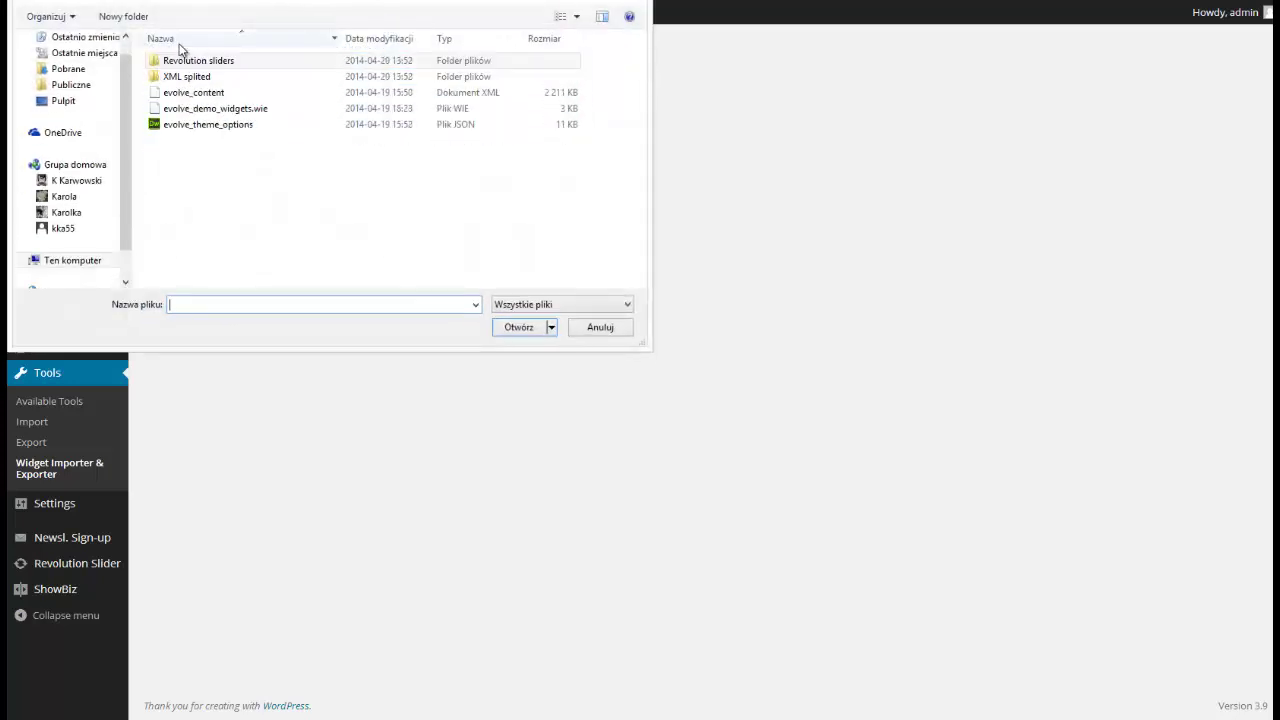
click(183, 110)
click(521, 327)
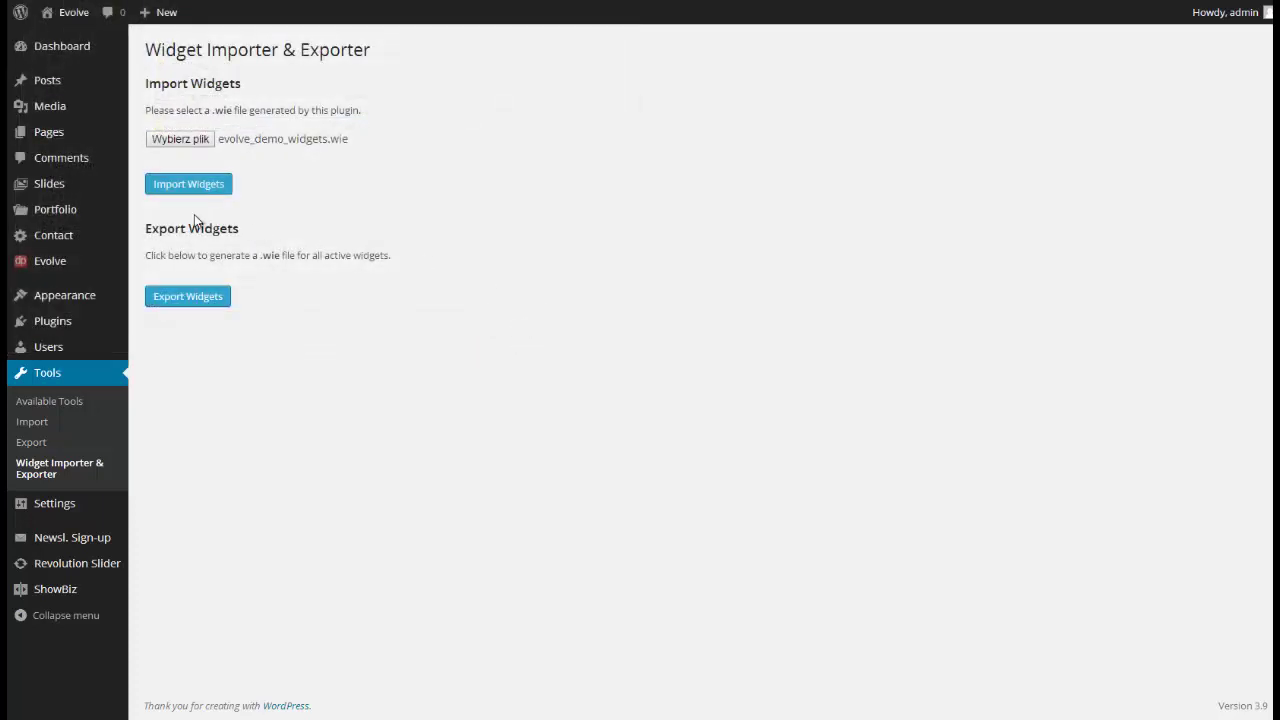
click(178, 190)
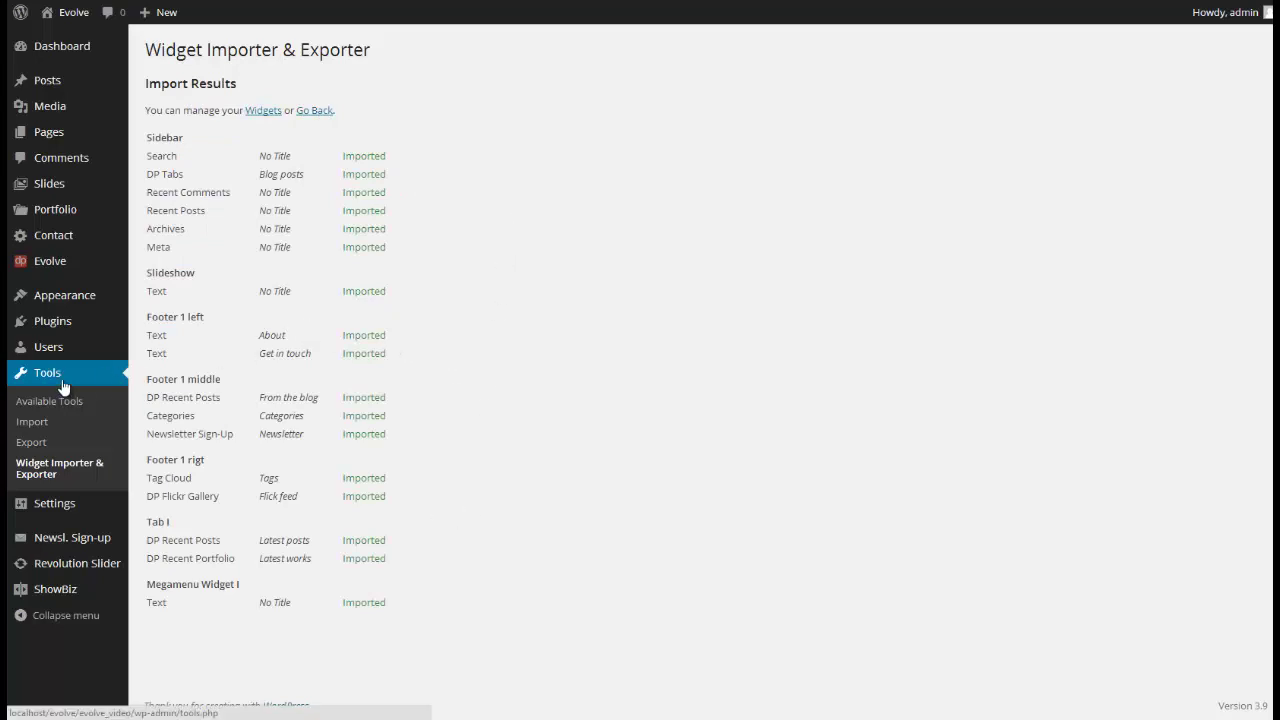
- Examine the imported widgets in the Footer 1 left and Footer 1 middle areas on the Widgets page
mouse_move(88, 295)
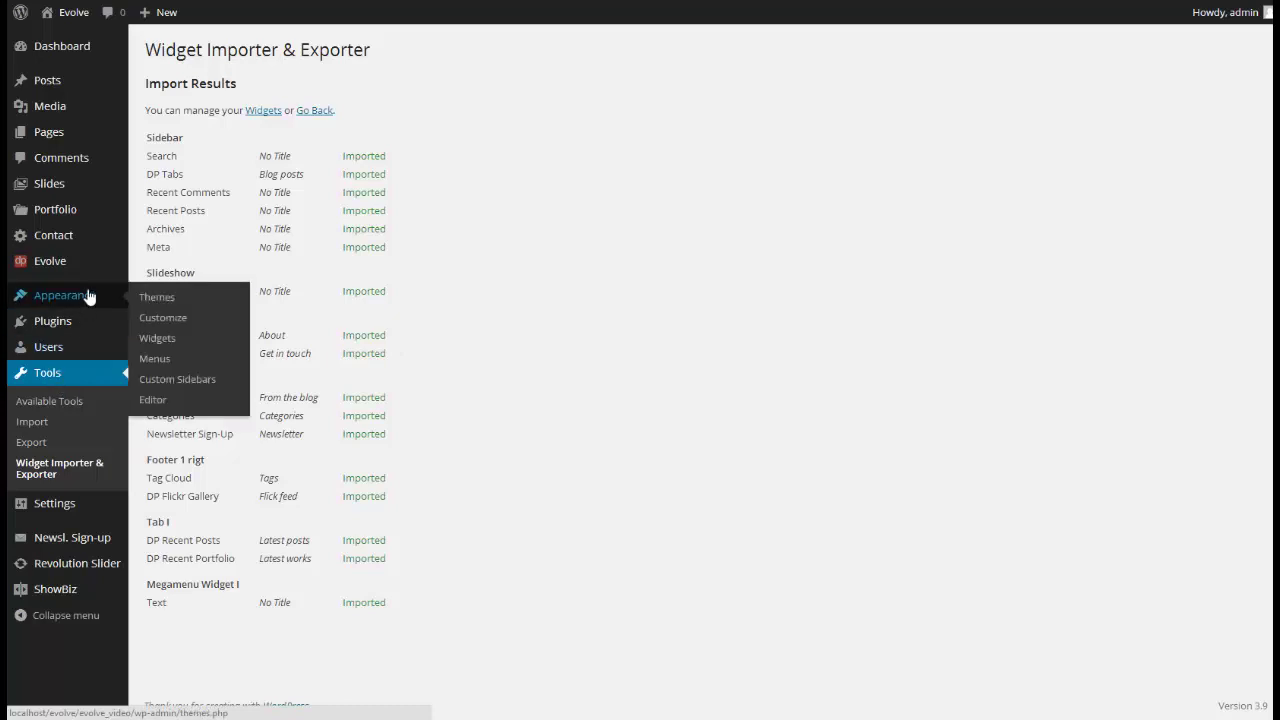
click(148, 340)
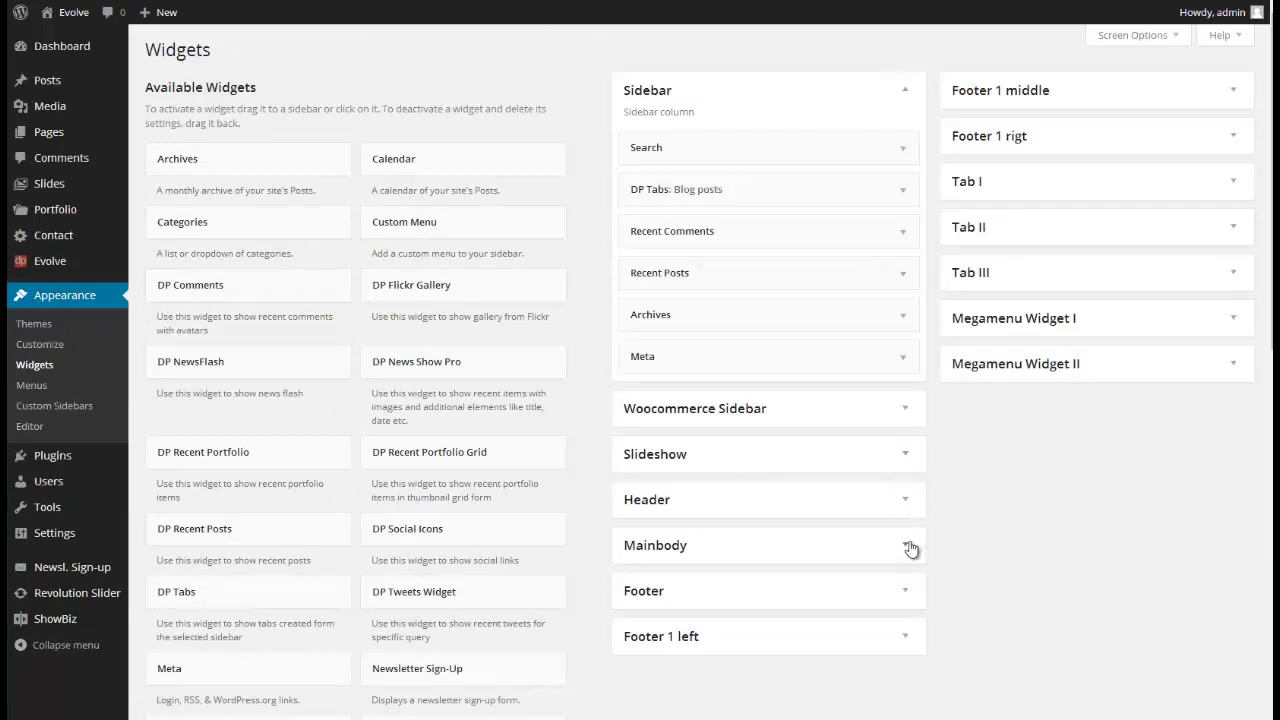
click(907, 645)
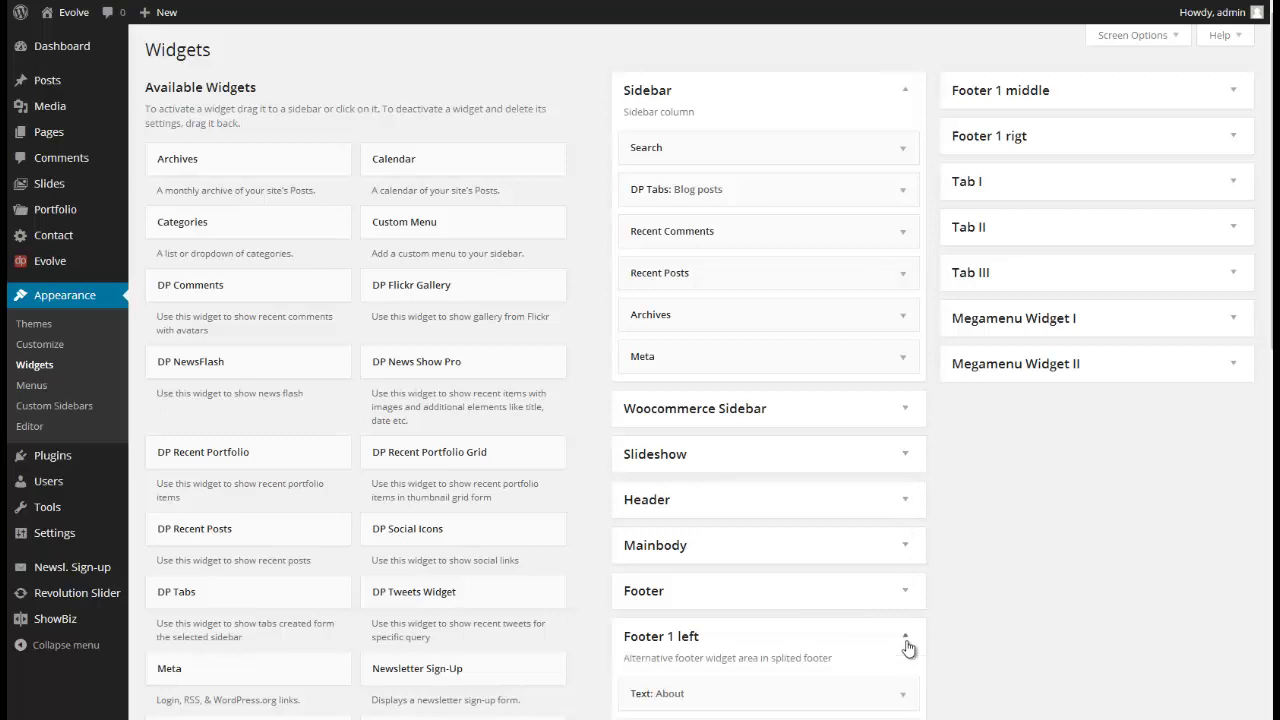
click(1233, 92)
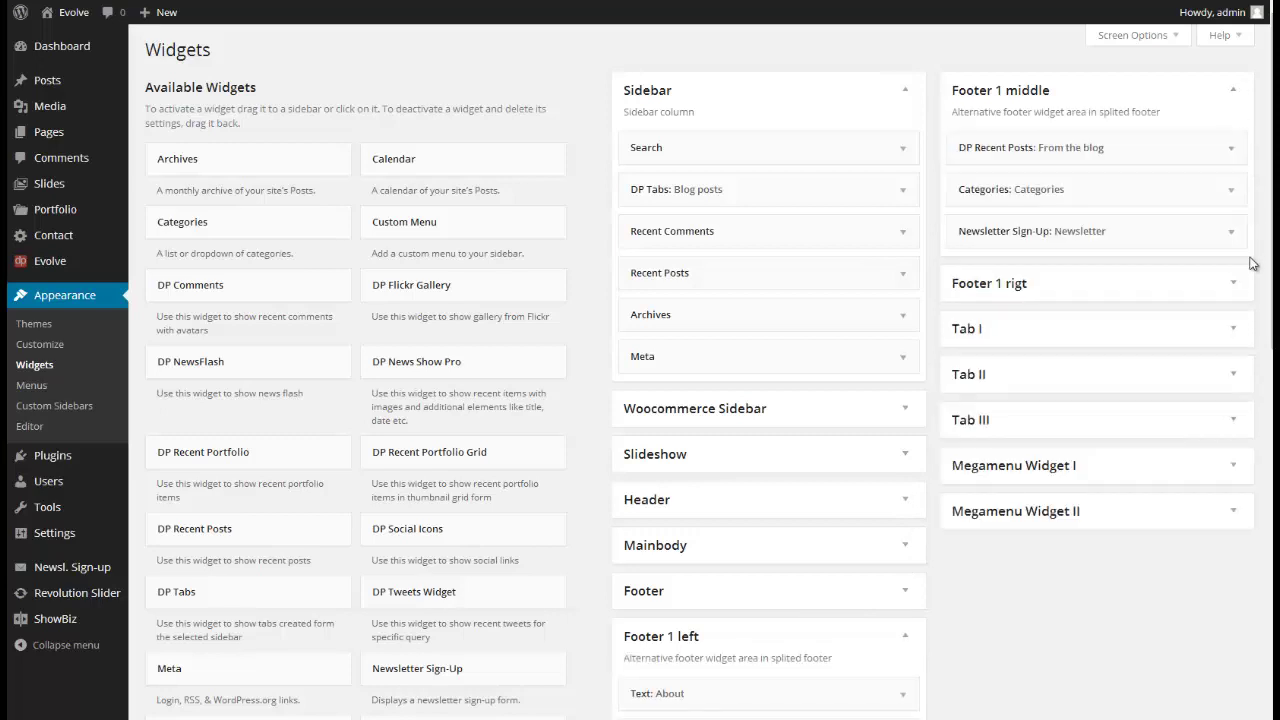
- Examine the imported widgets in the Footer 1 rigt, Tab I and Megamenu Widget I areas
click(1230, 293)
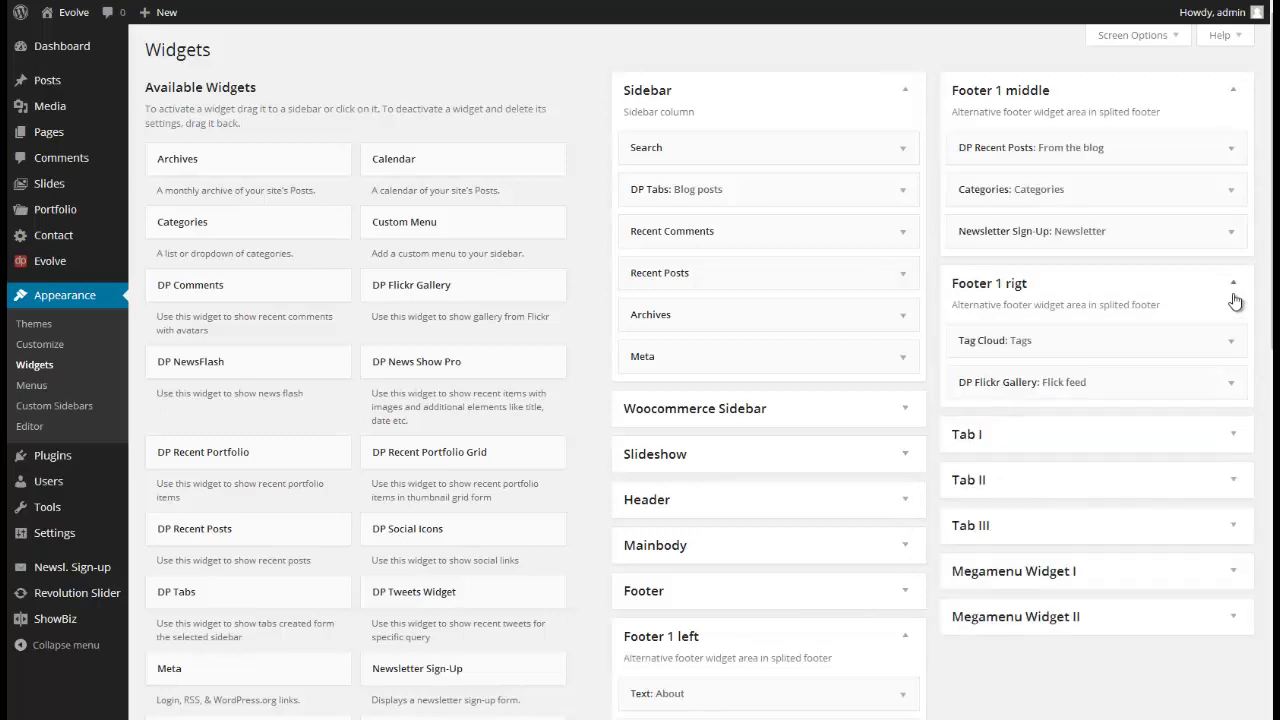
click(1234, 437)
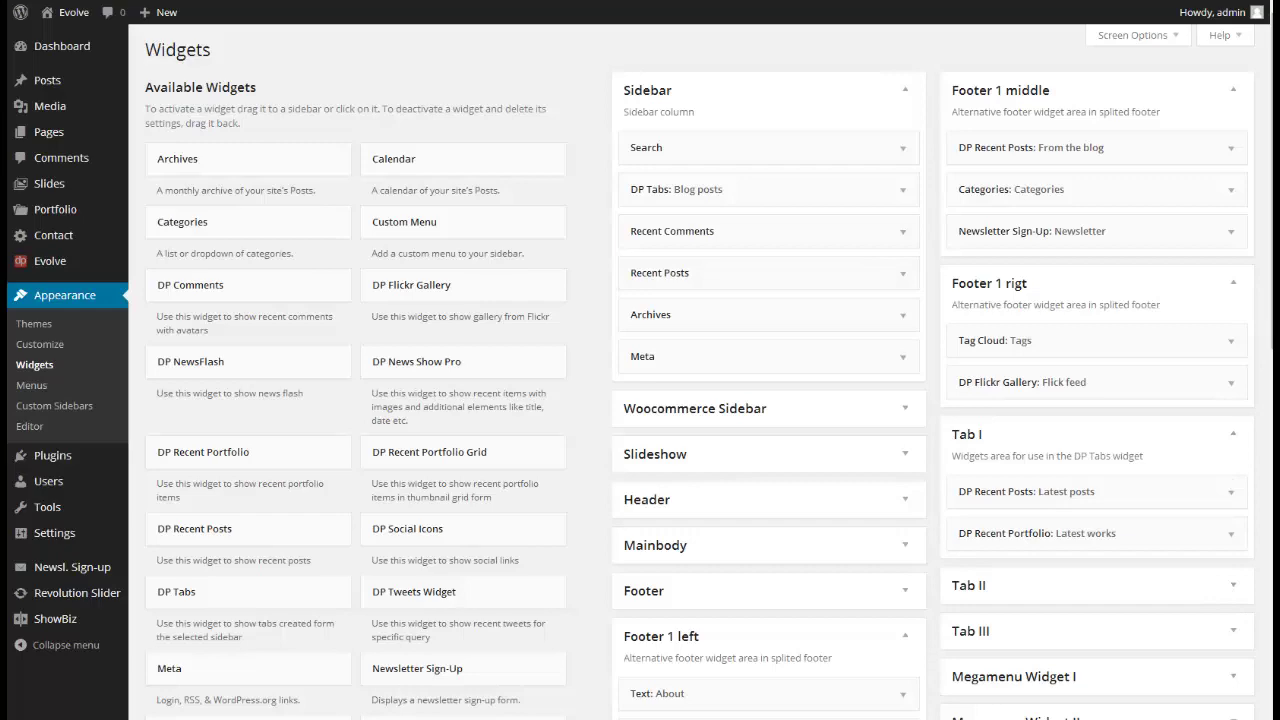
scroll(1235, 369, down, 3)
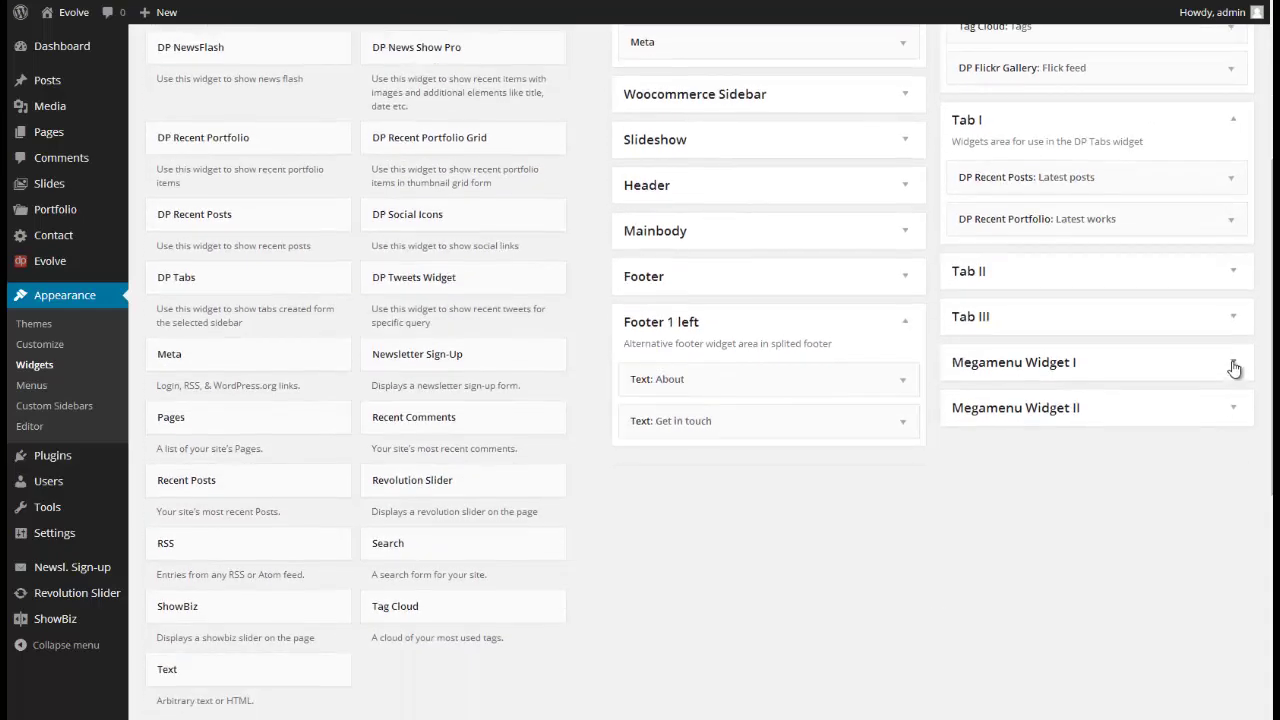
click(1234, 366)
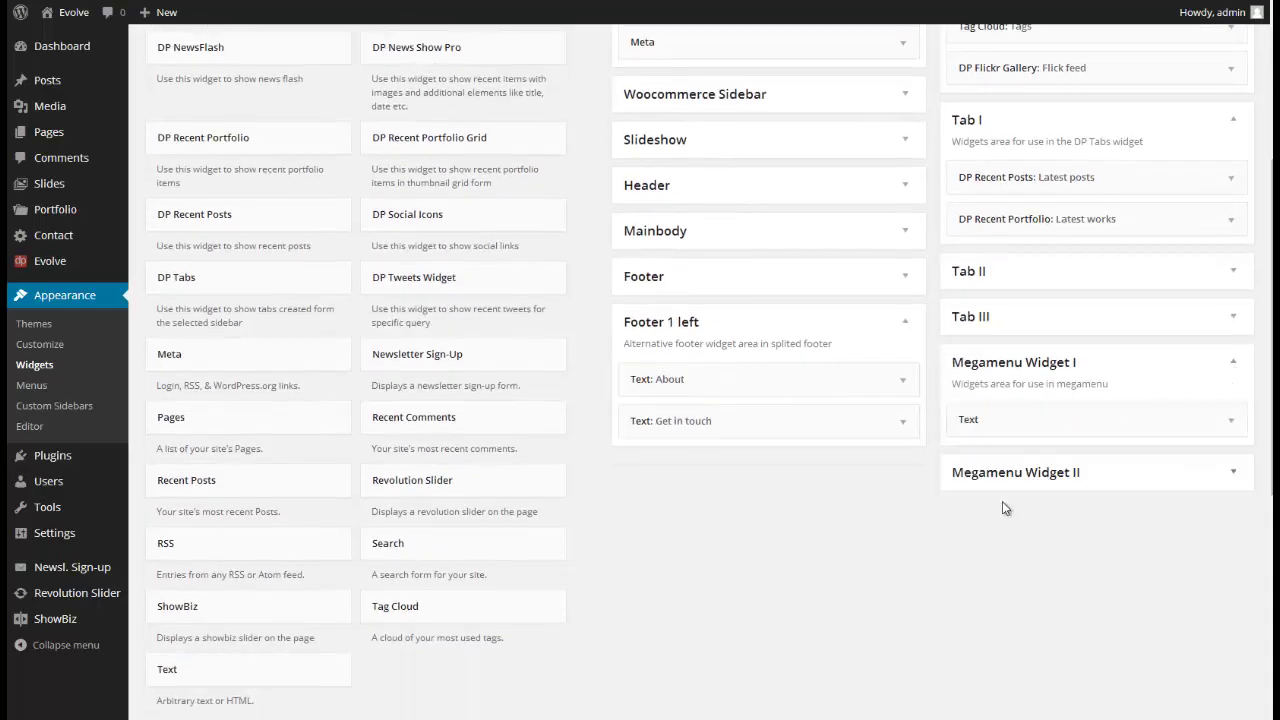
- In the Reading settings, make the front page display the static page Home and save the changes
click(36, 300)
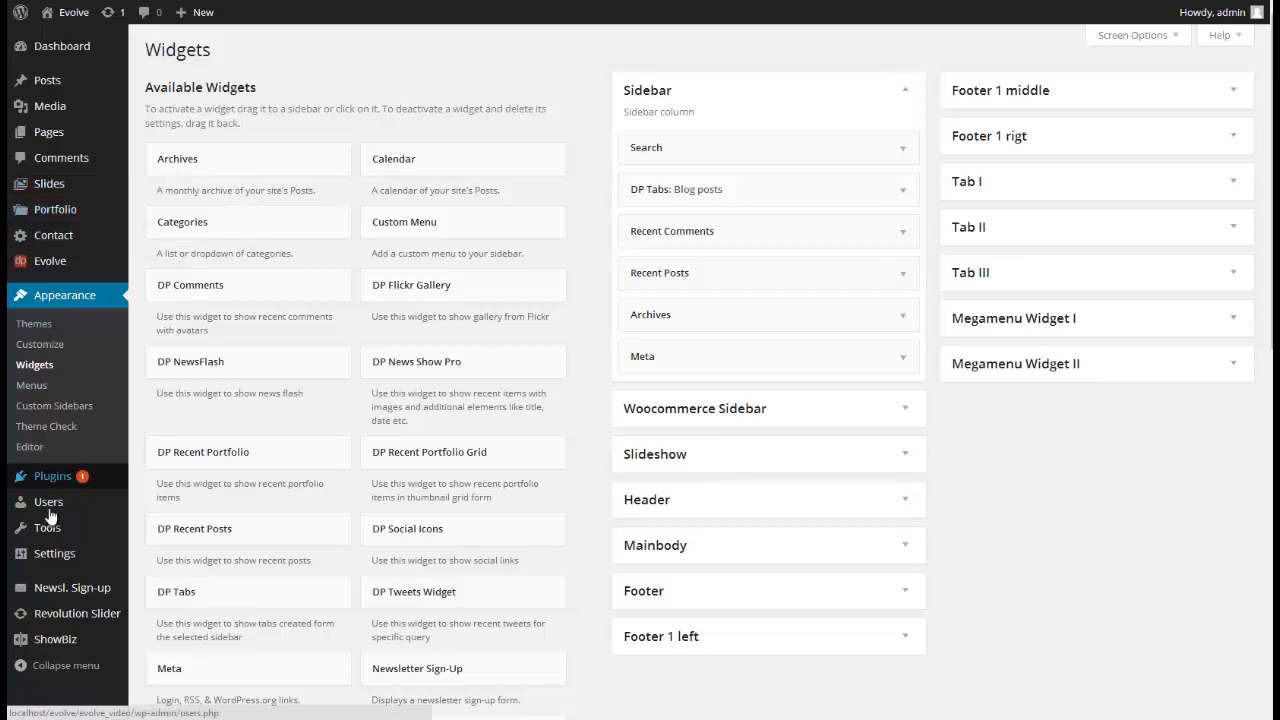
mouse_move(52, 556)
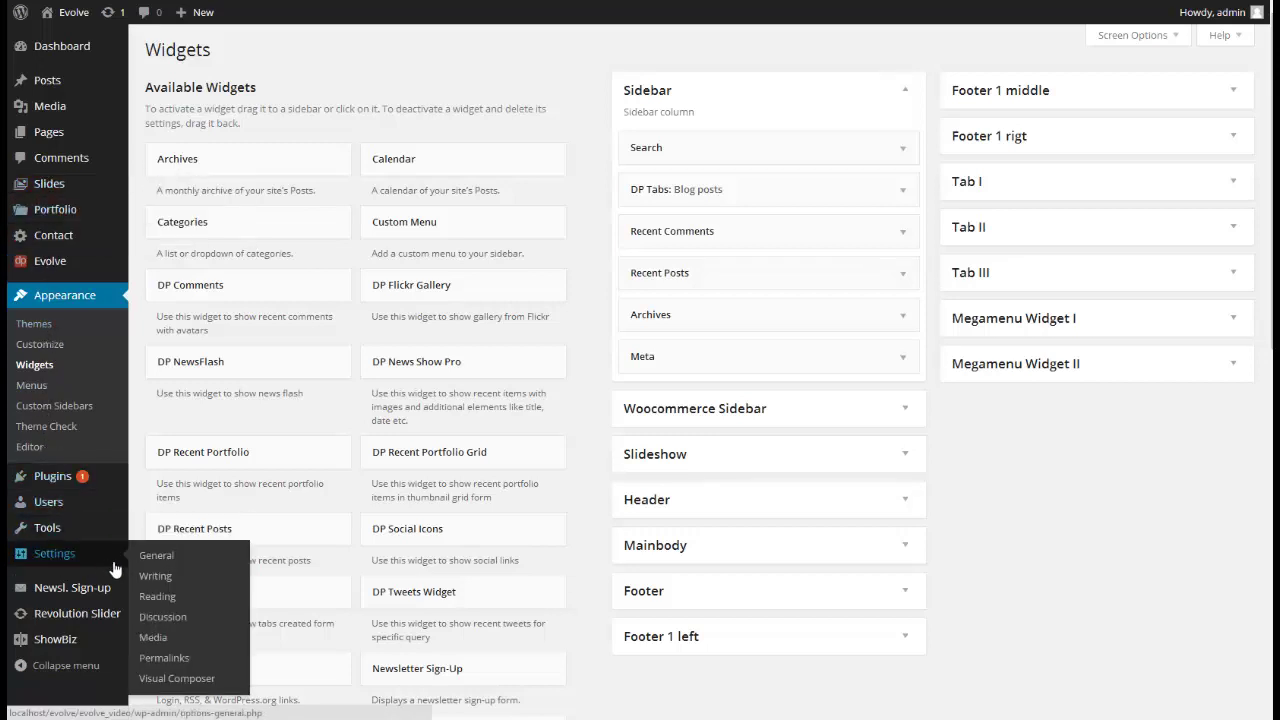
click(152, 596)
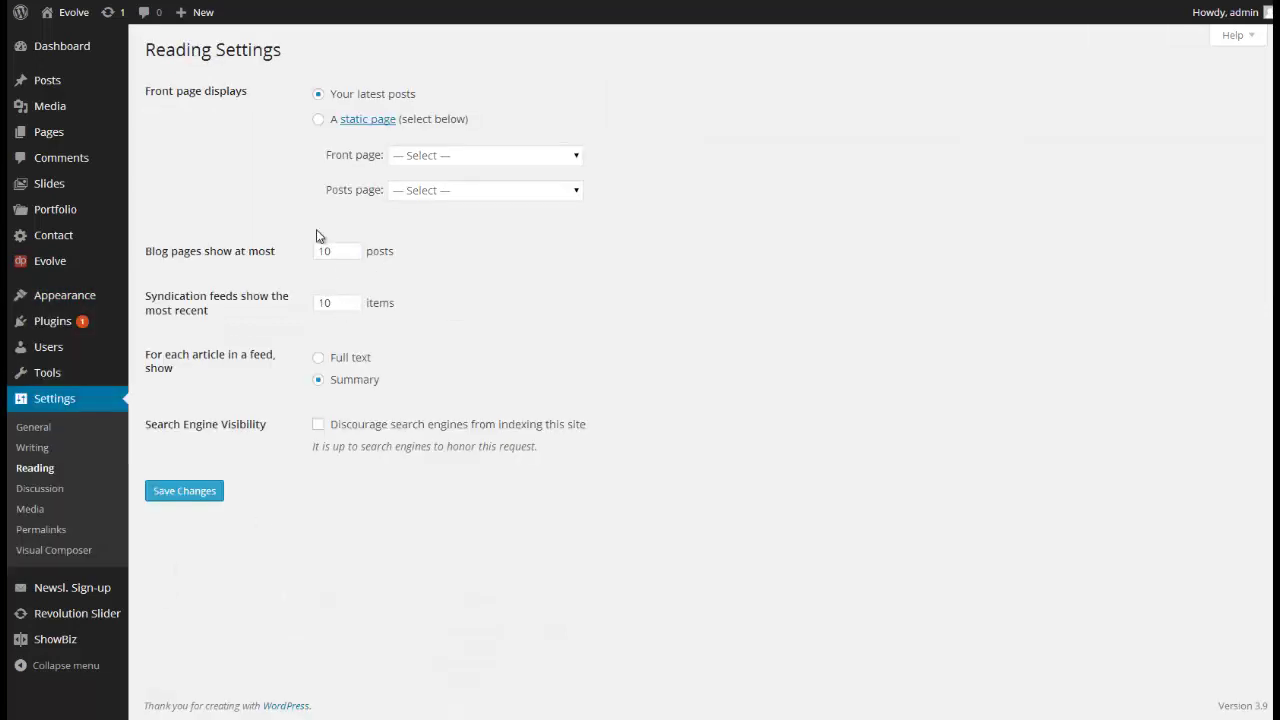
click(318, 121)
click(577, 157)
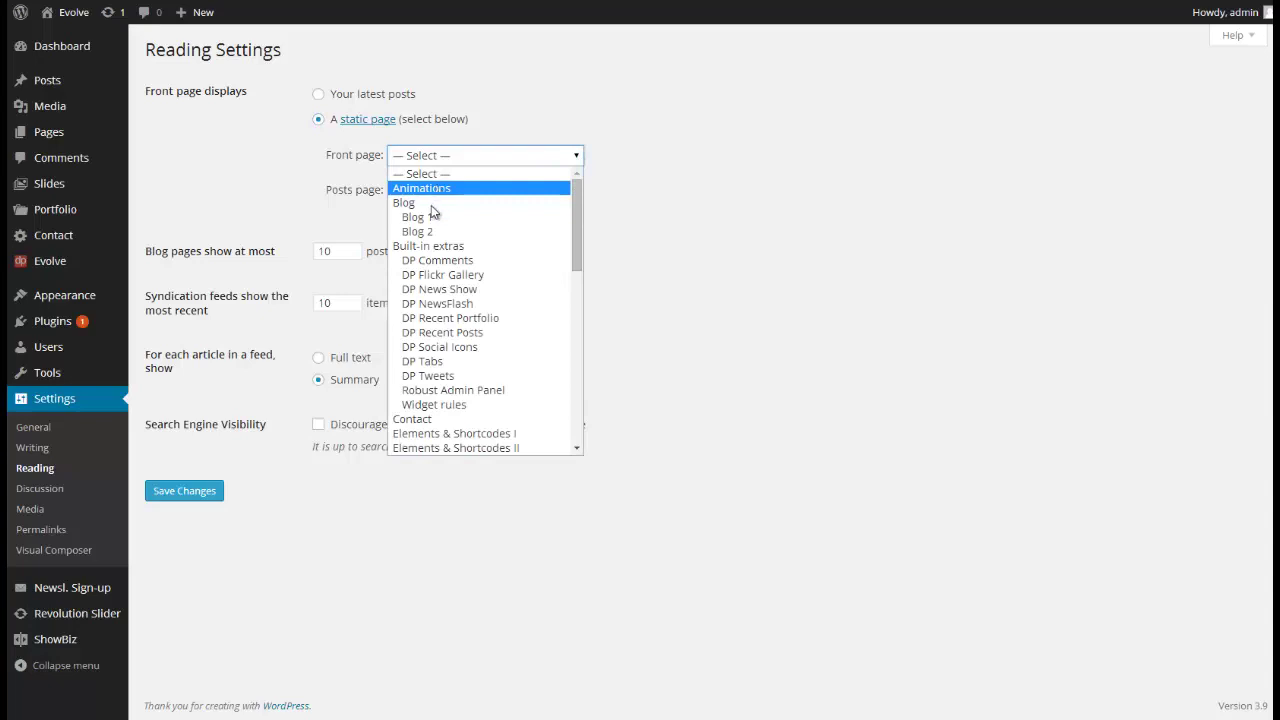
drag(578, 228, 577, 269)
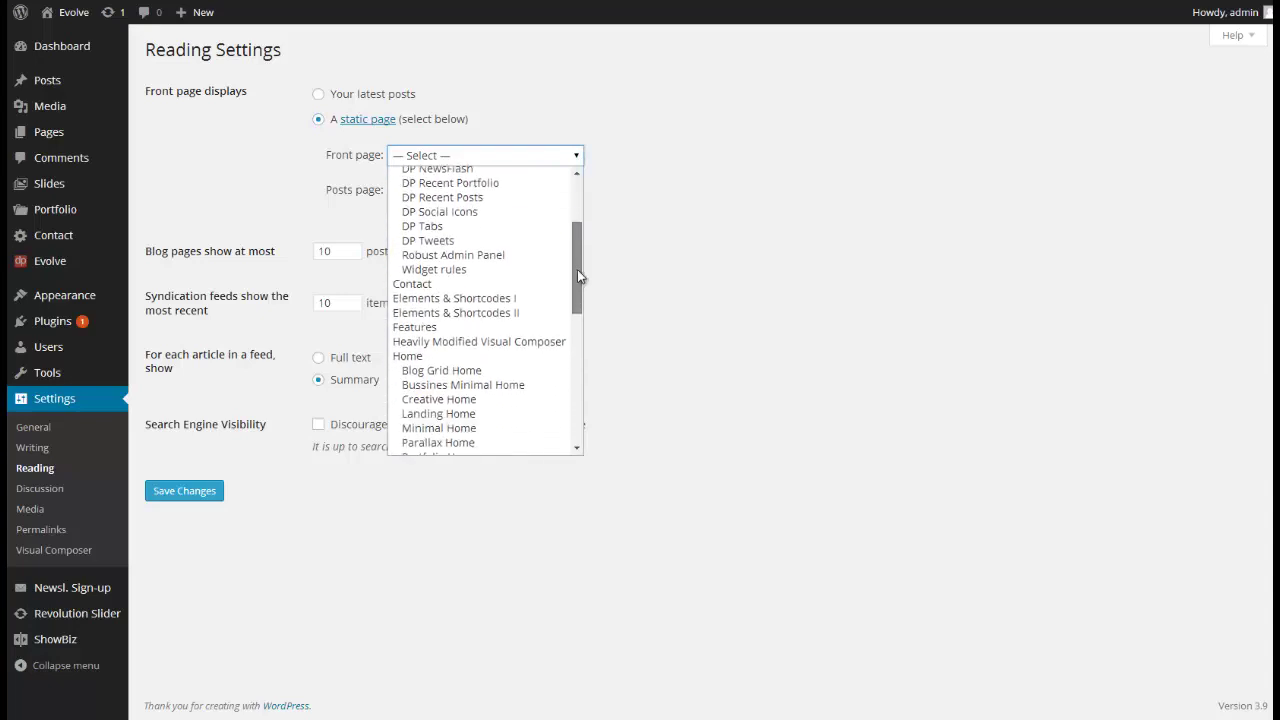
click(445, 338)
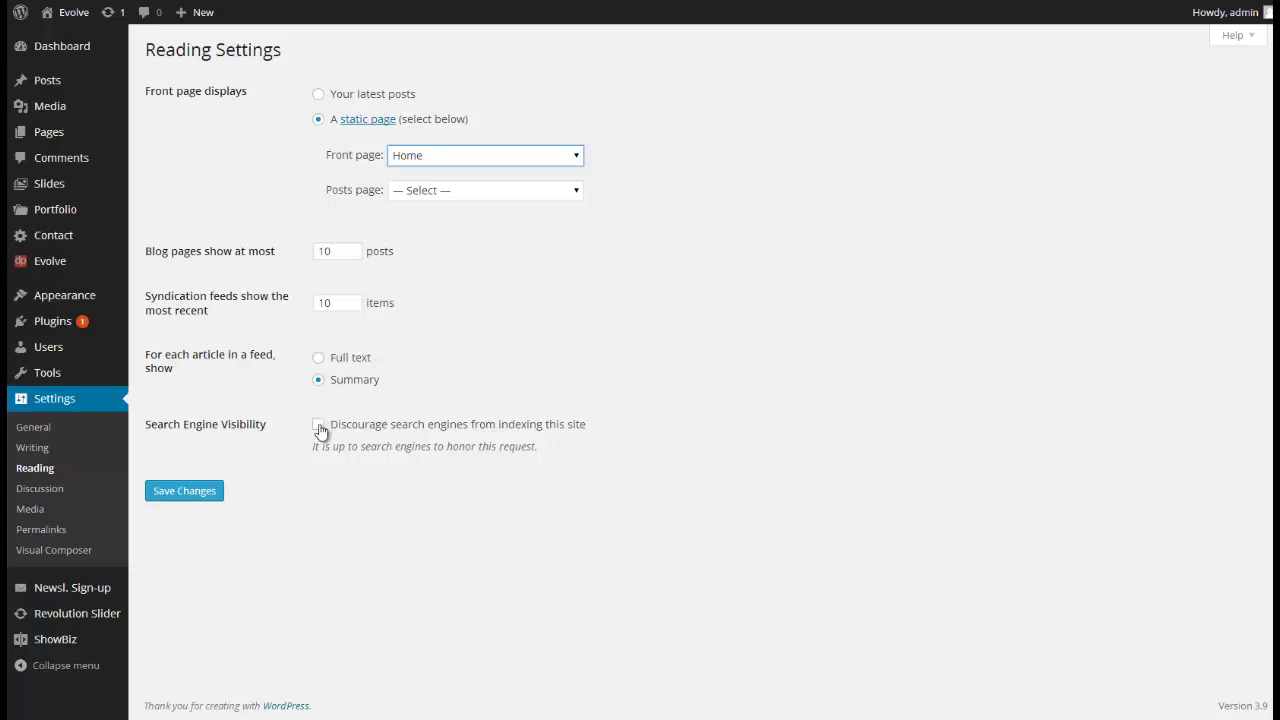
click(189, 494)
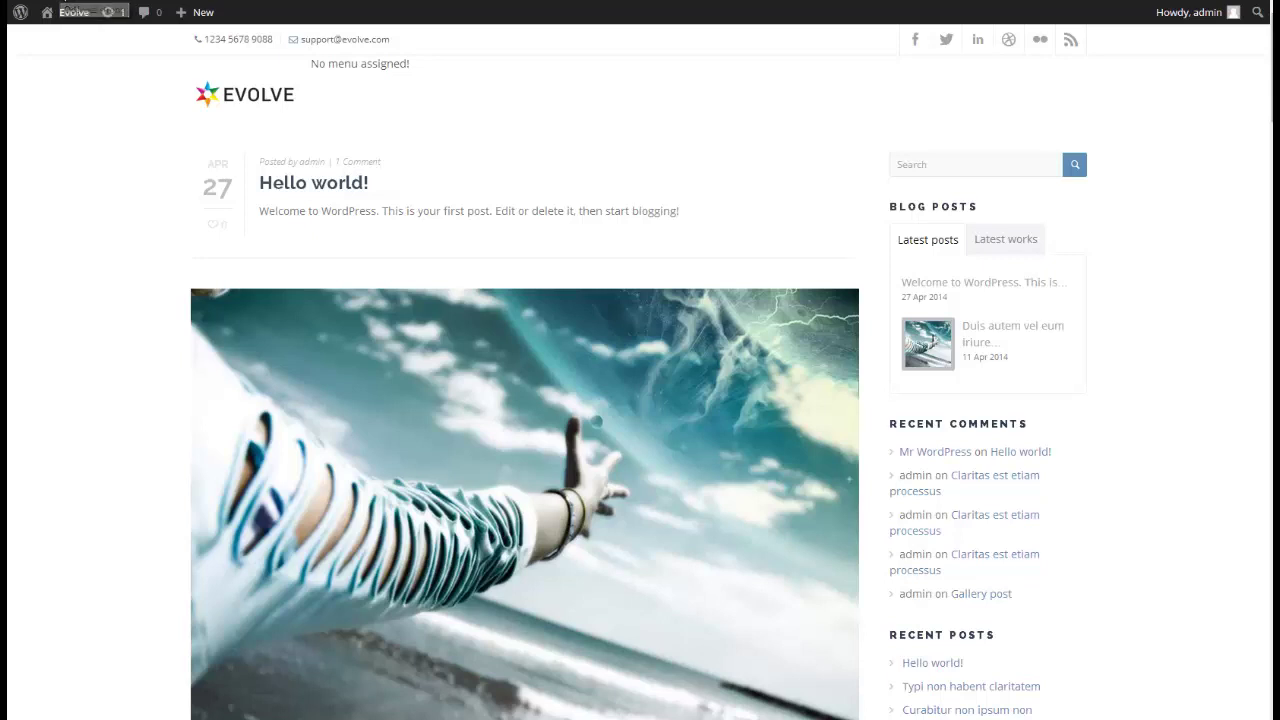
- View the site's front page and look through its sections down to the footer
click(73, 12)
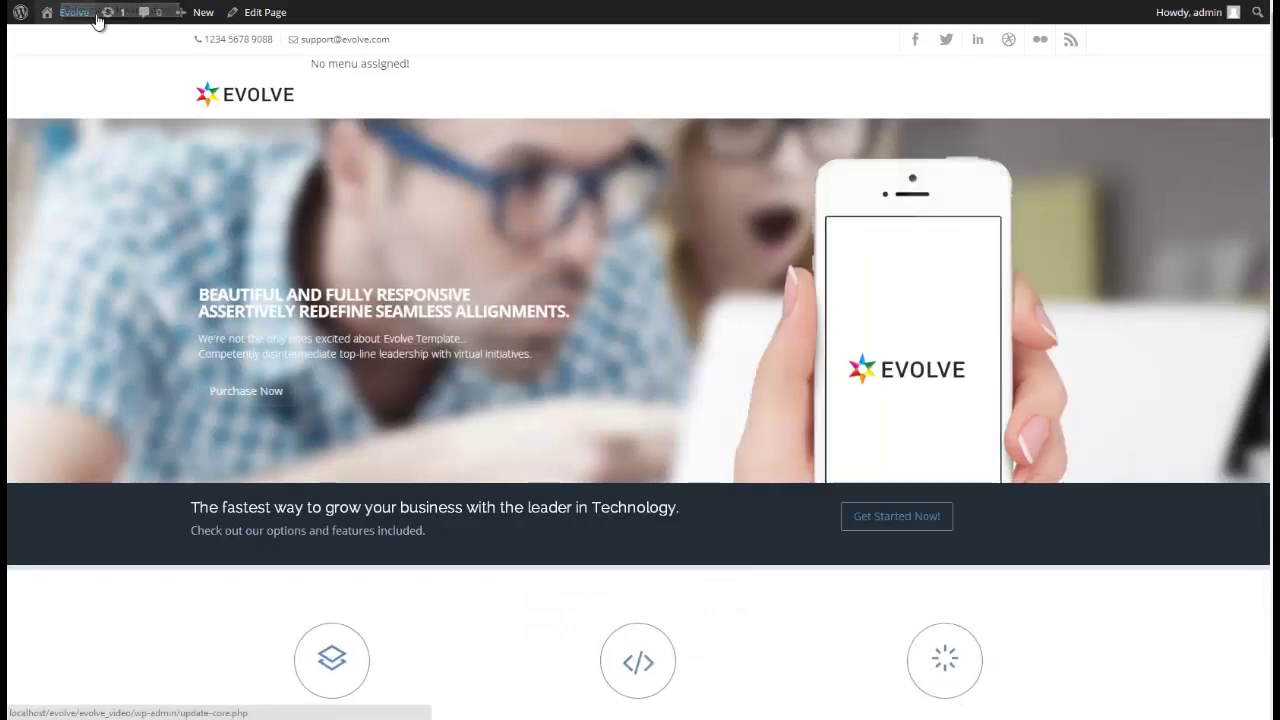
scroll(614, 280, down, 8)
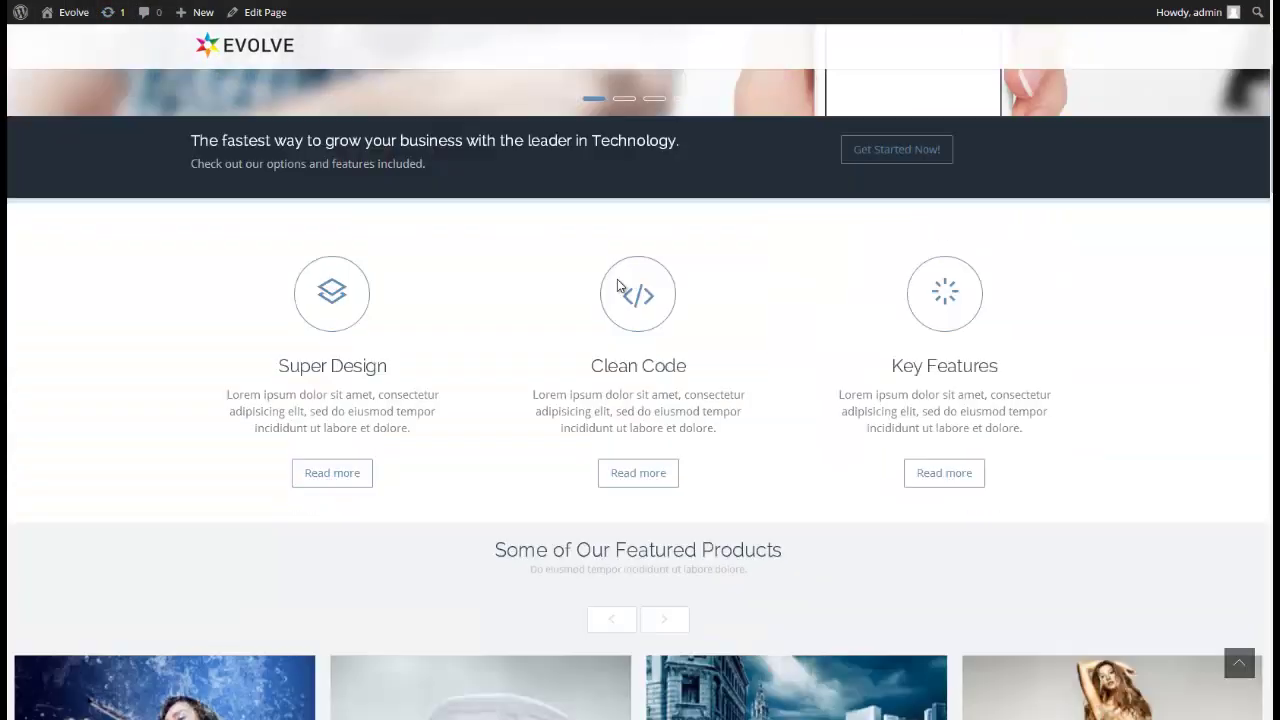
scroll(617, 285, down, 7)
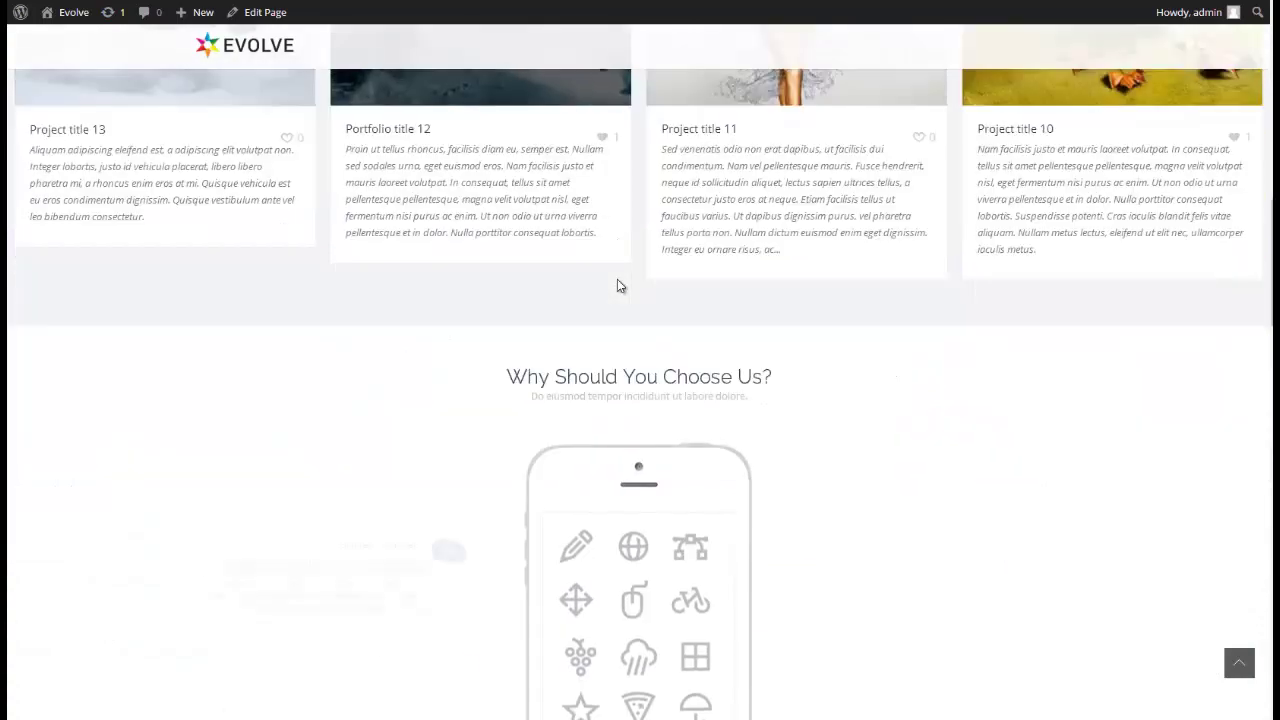
scroll(617, 285, down, 8)
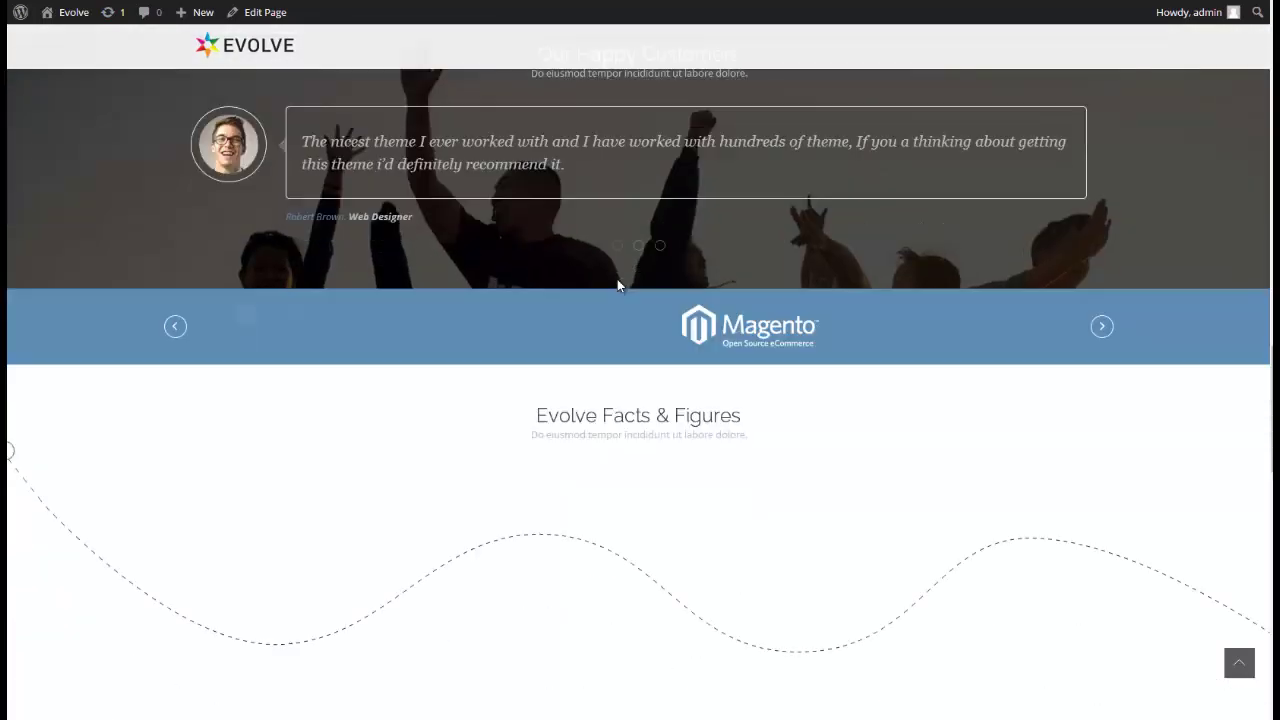
scroll(617, 285, down, 8)
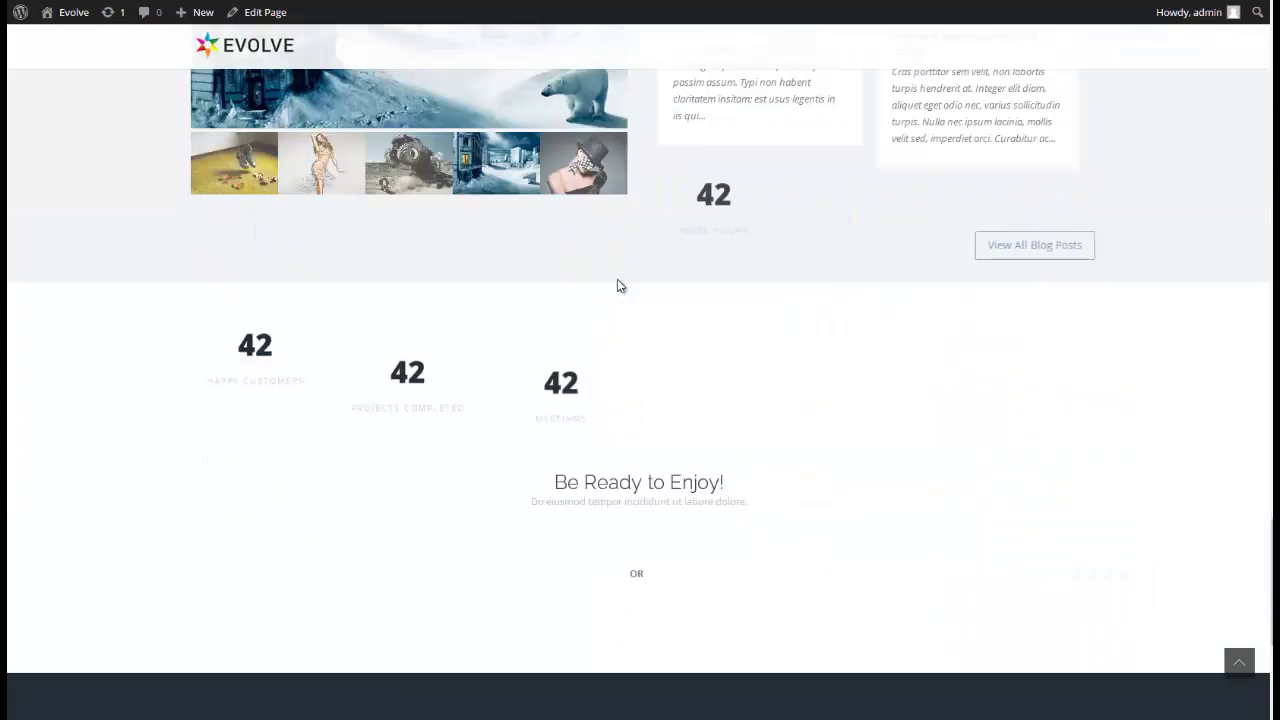
scroll(617, 285, down, 1)
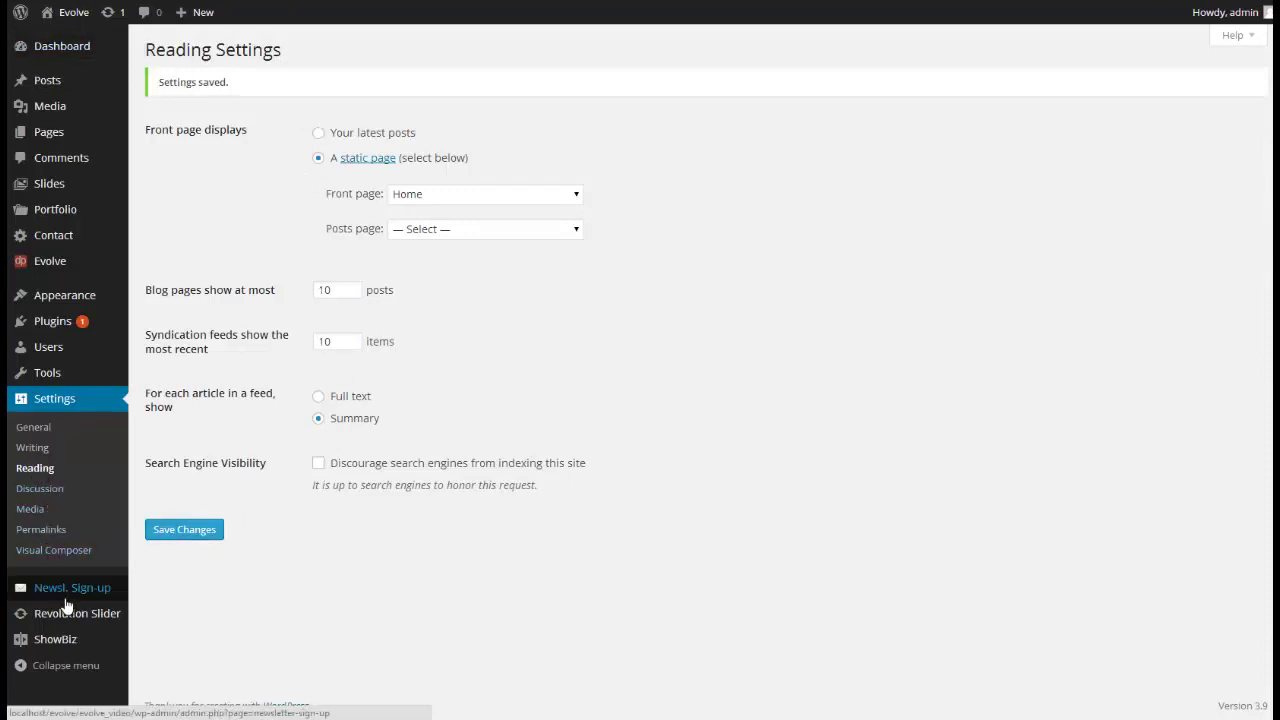
- Review the imported Main menu structure, assign Main menu to the theme's main menu location and save the changes
mouse_move(100, 297)
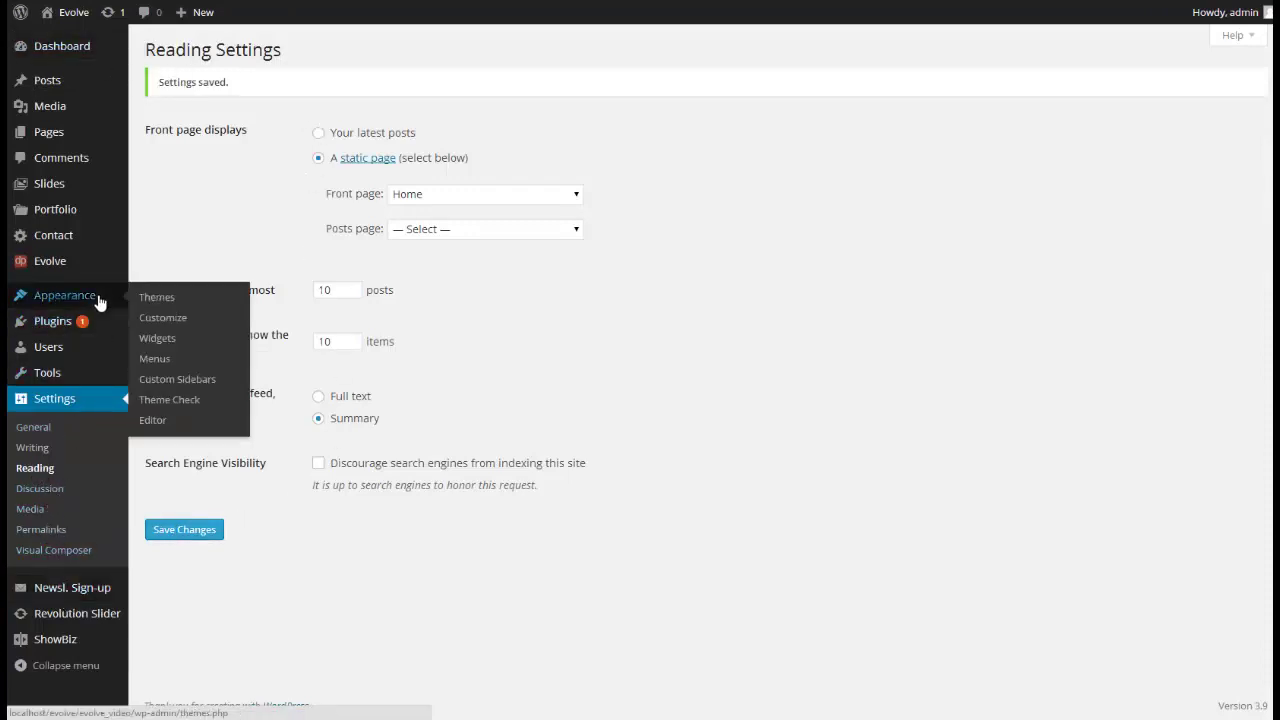
click(156, 357)
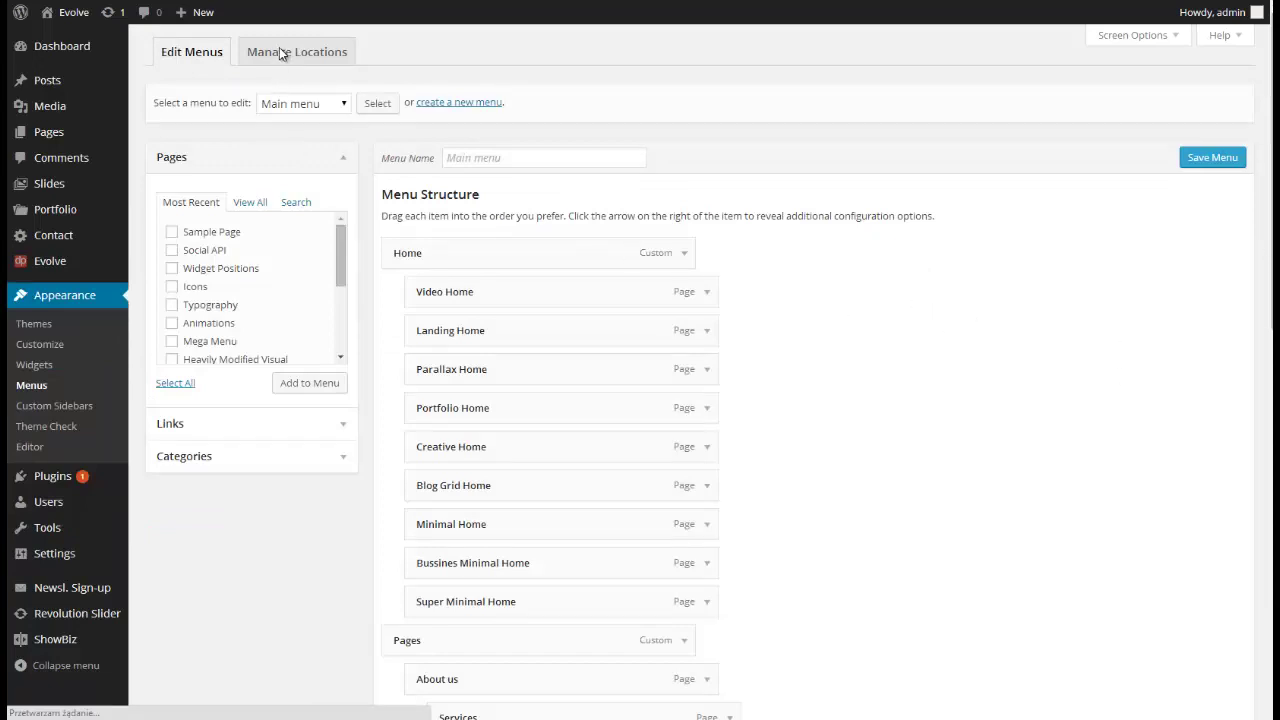
scroll(1054, 266, down, 2)
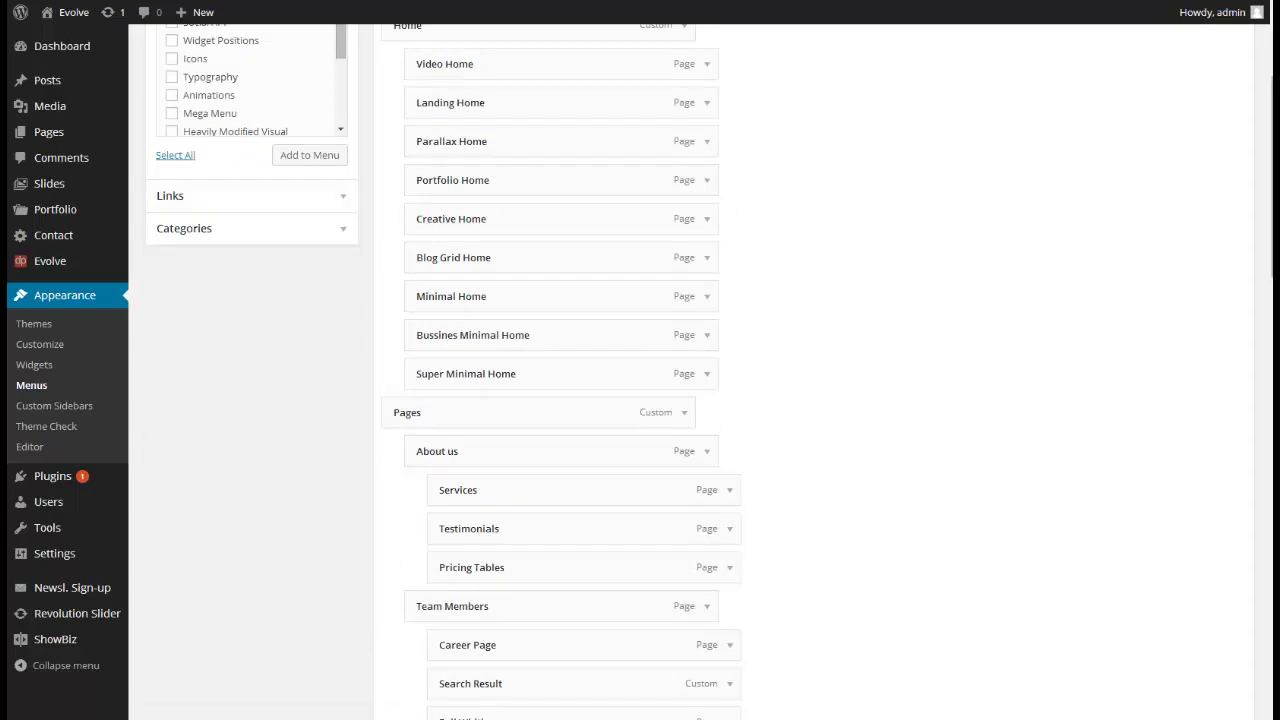
scroll(700, 370, up, 2)
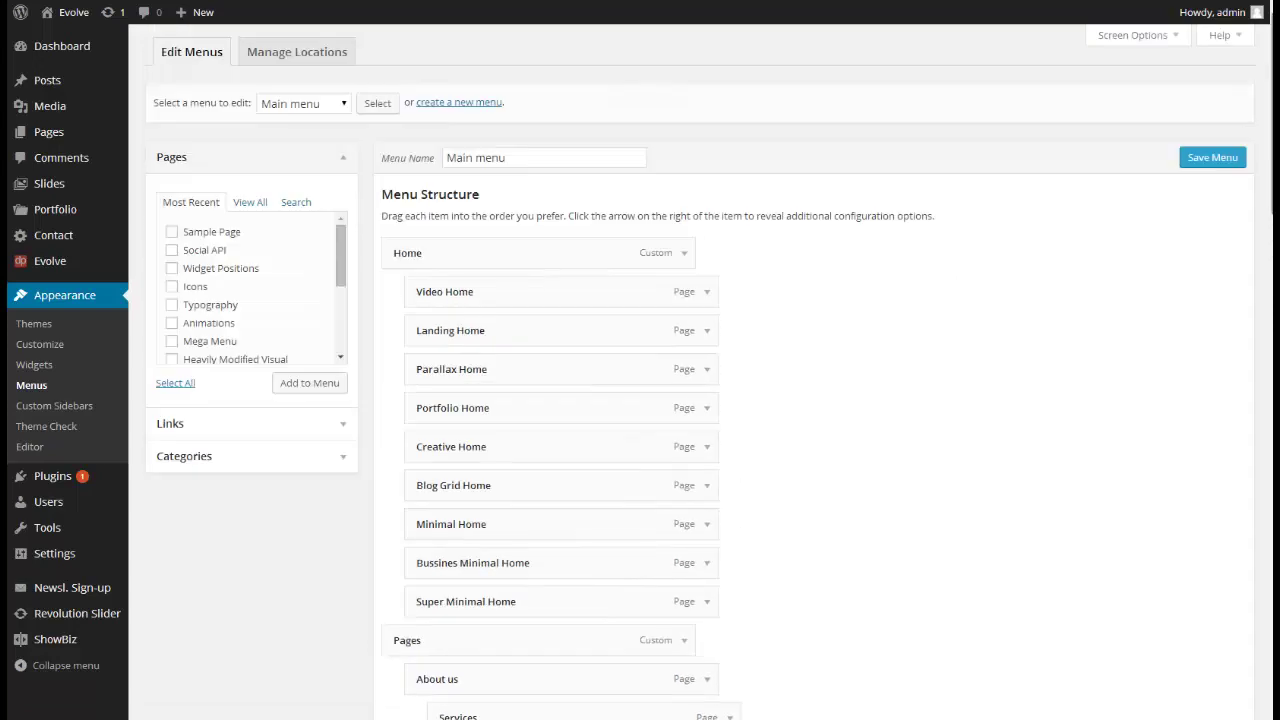
click(290, 60)
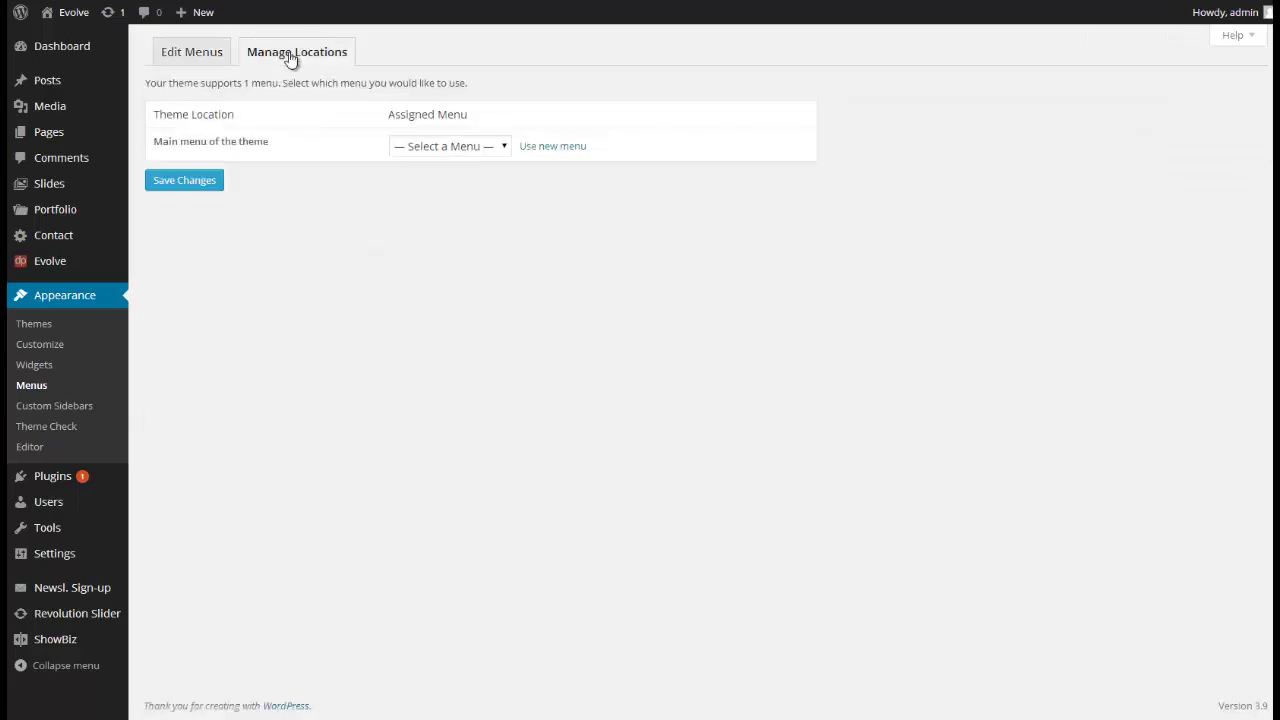
click(507, 148)
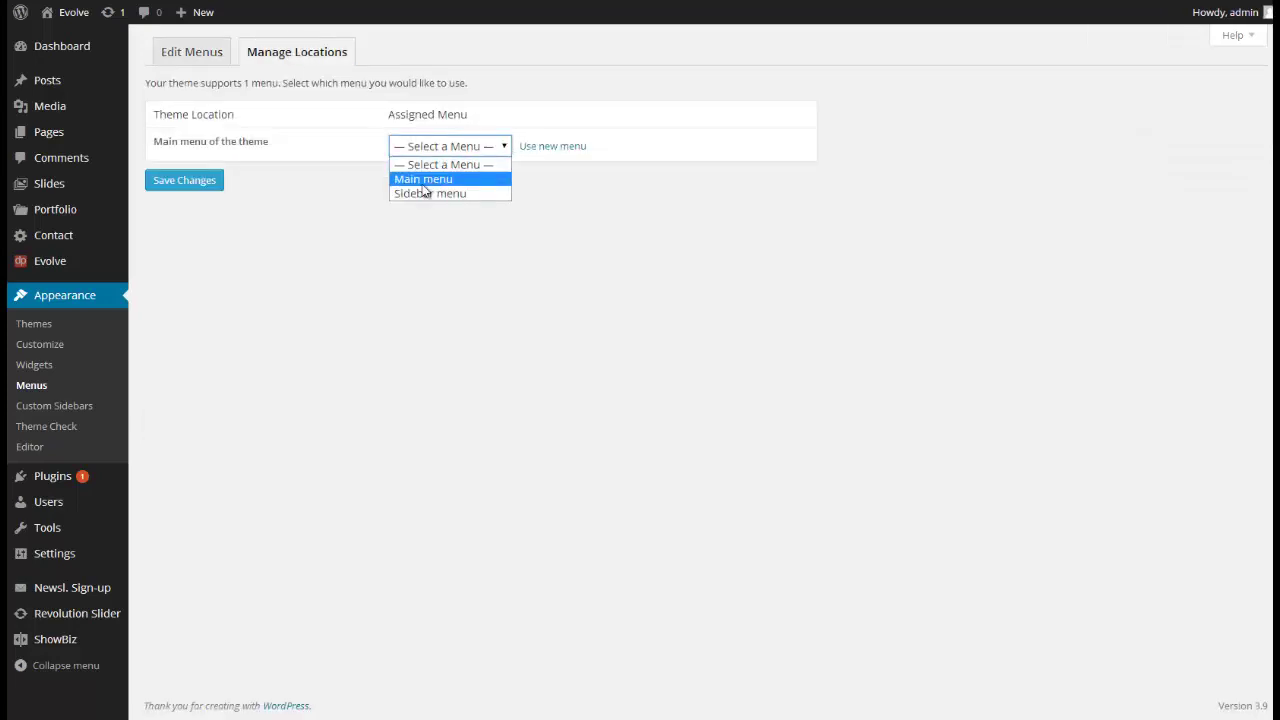
click(423, 177)
click(169, 184)
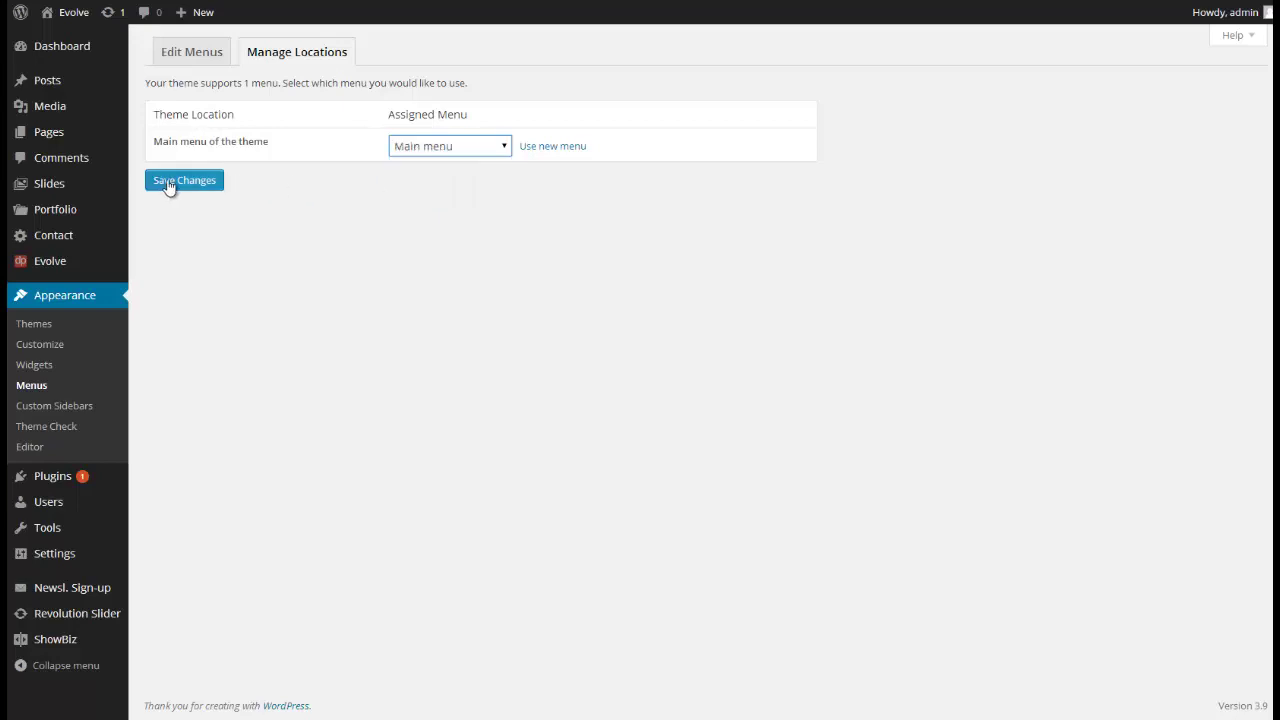
click(169, 184)
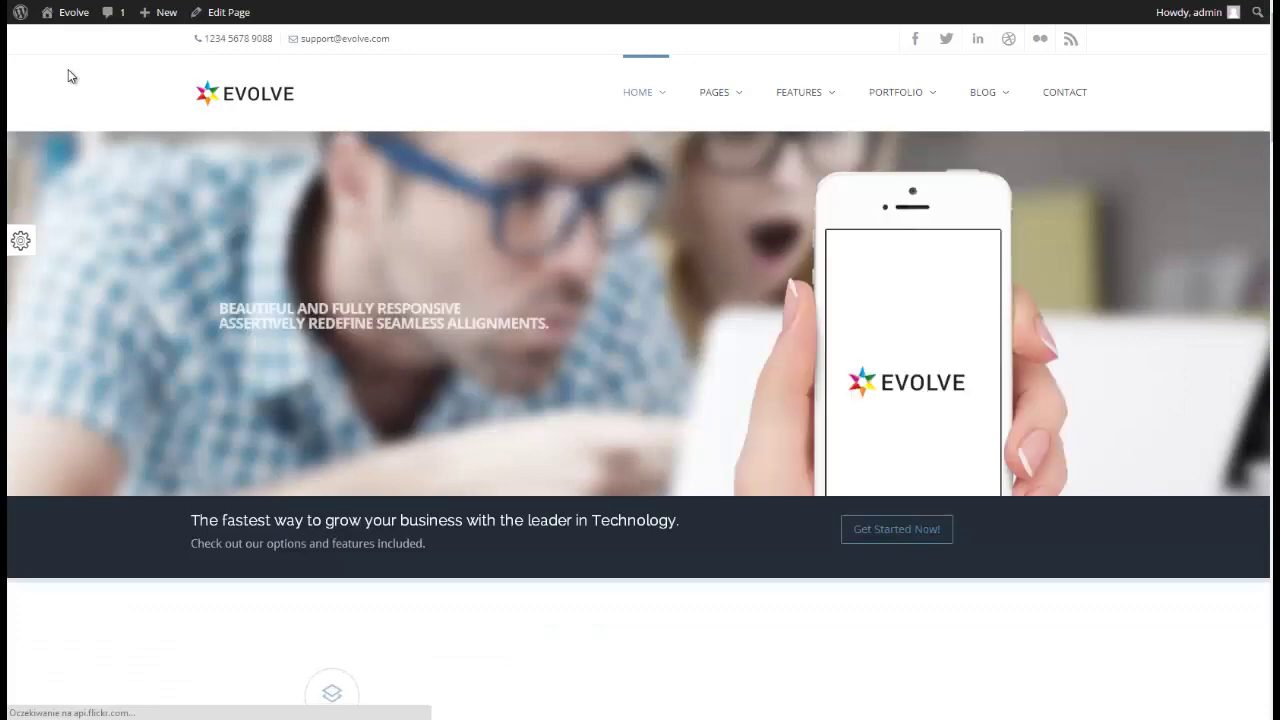
- Look through the finished front page and its navigation submenus, and open the Landing Home page
scroll(68, 76, down, 10)
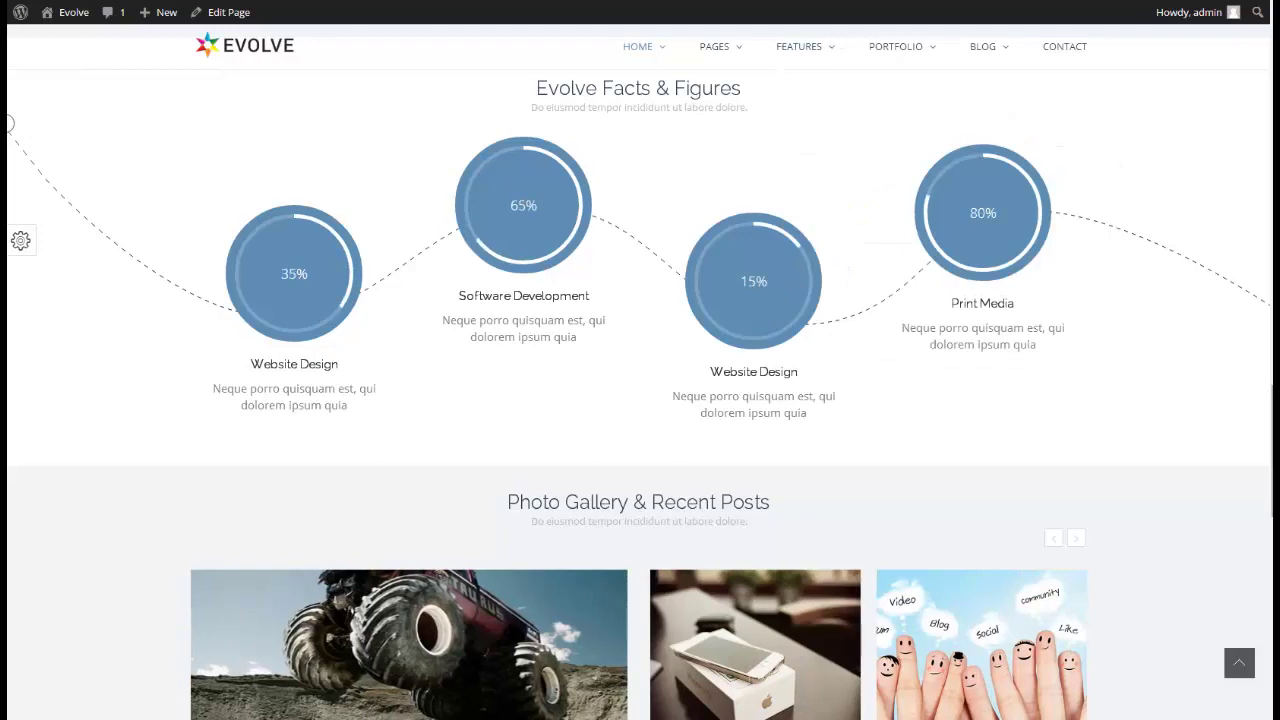
scroll(640, 378, up, 10)
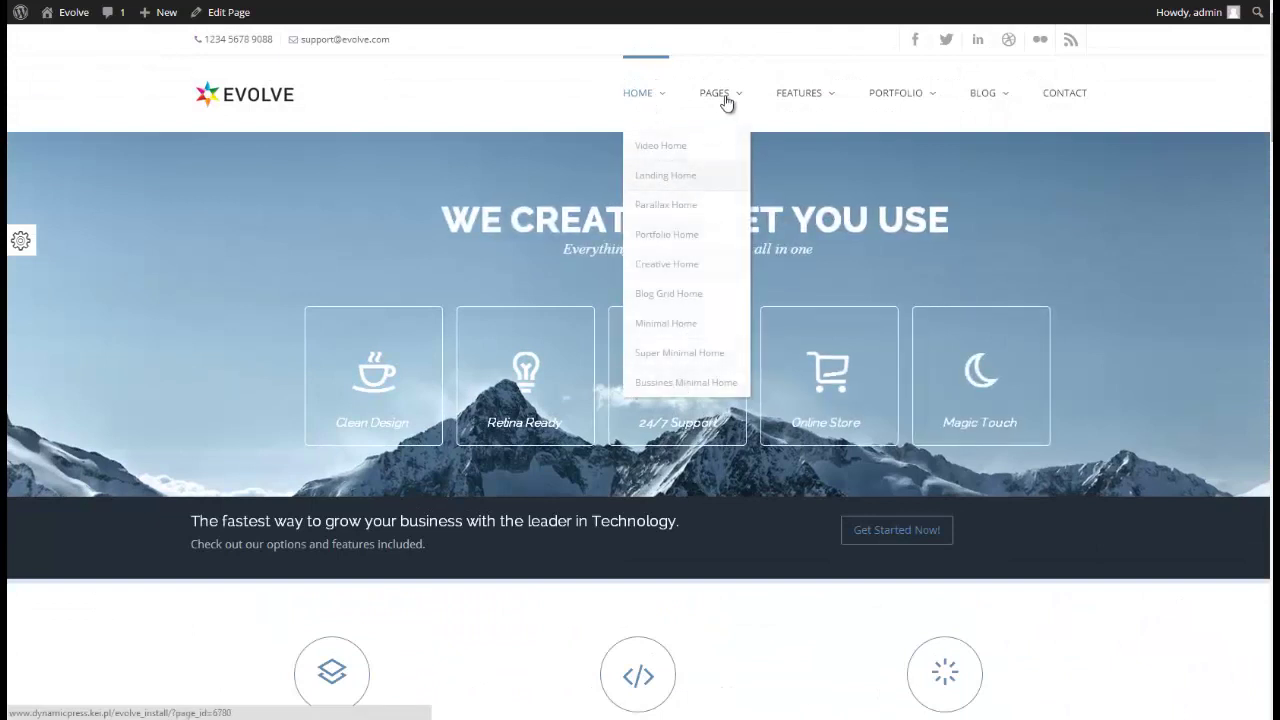
mouse_move(918, 96)
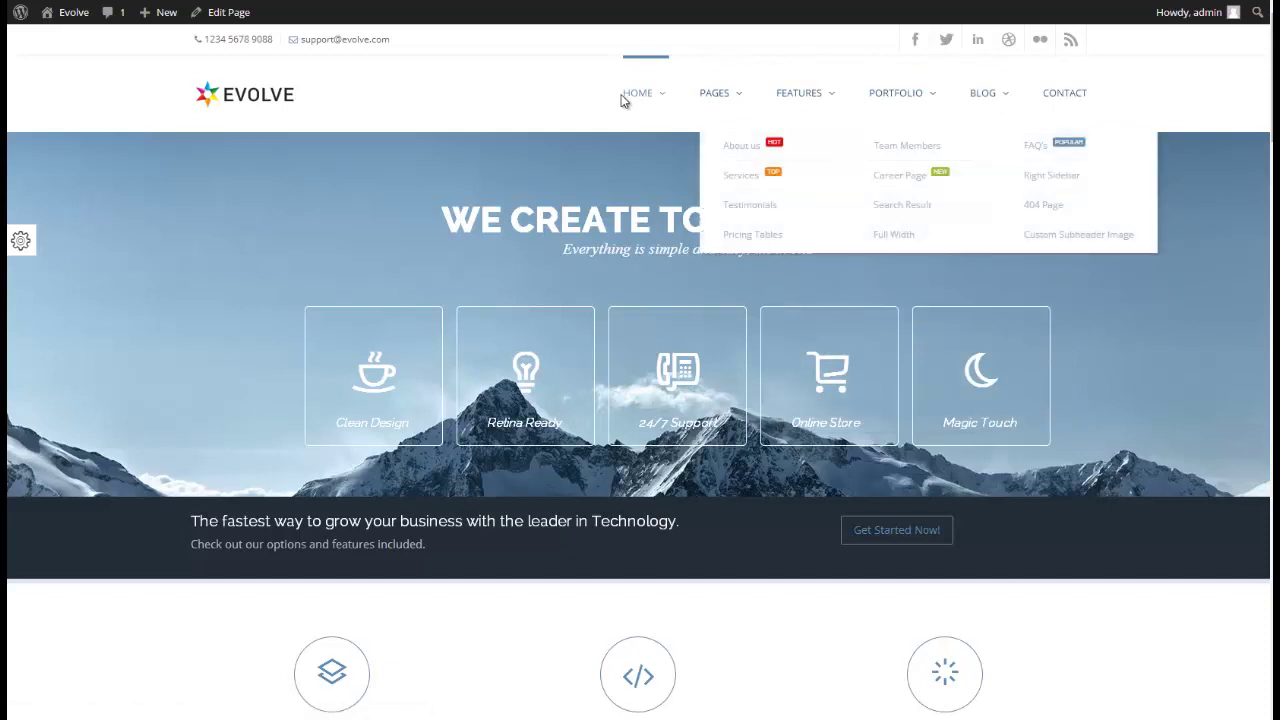
mouse_move(657, 94)
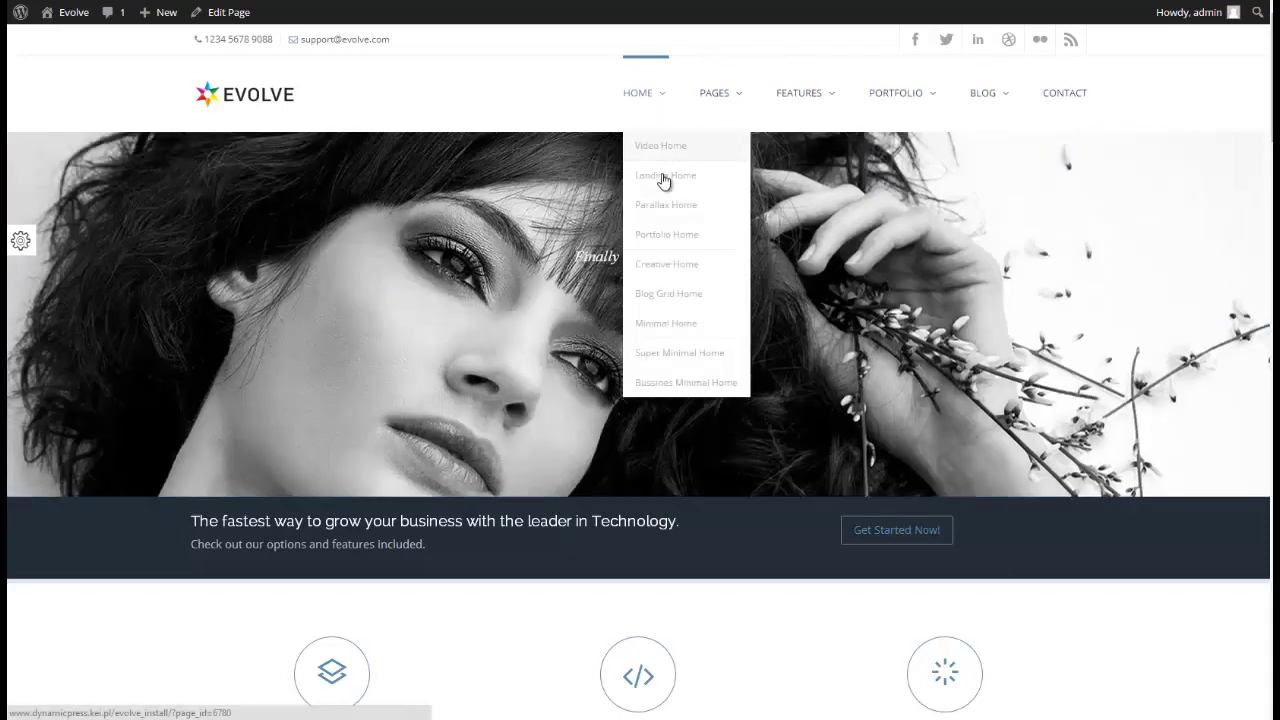
click(662, 176)
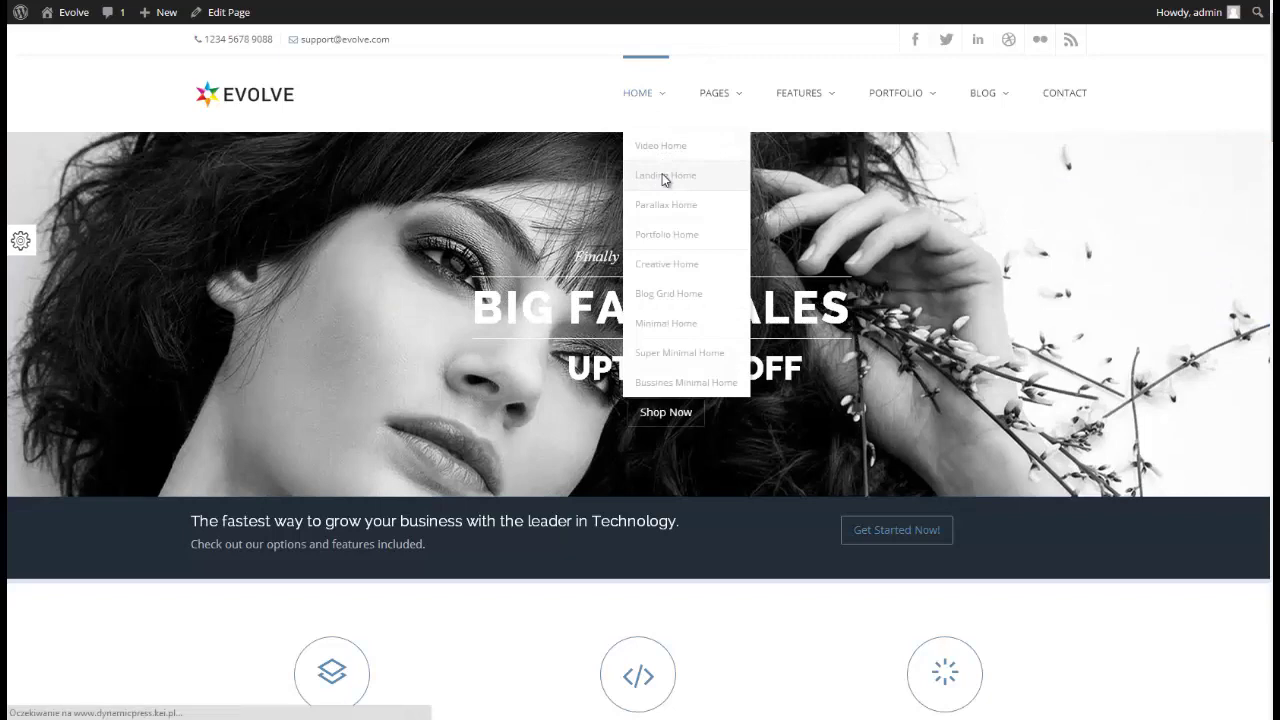
click(663, 177)
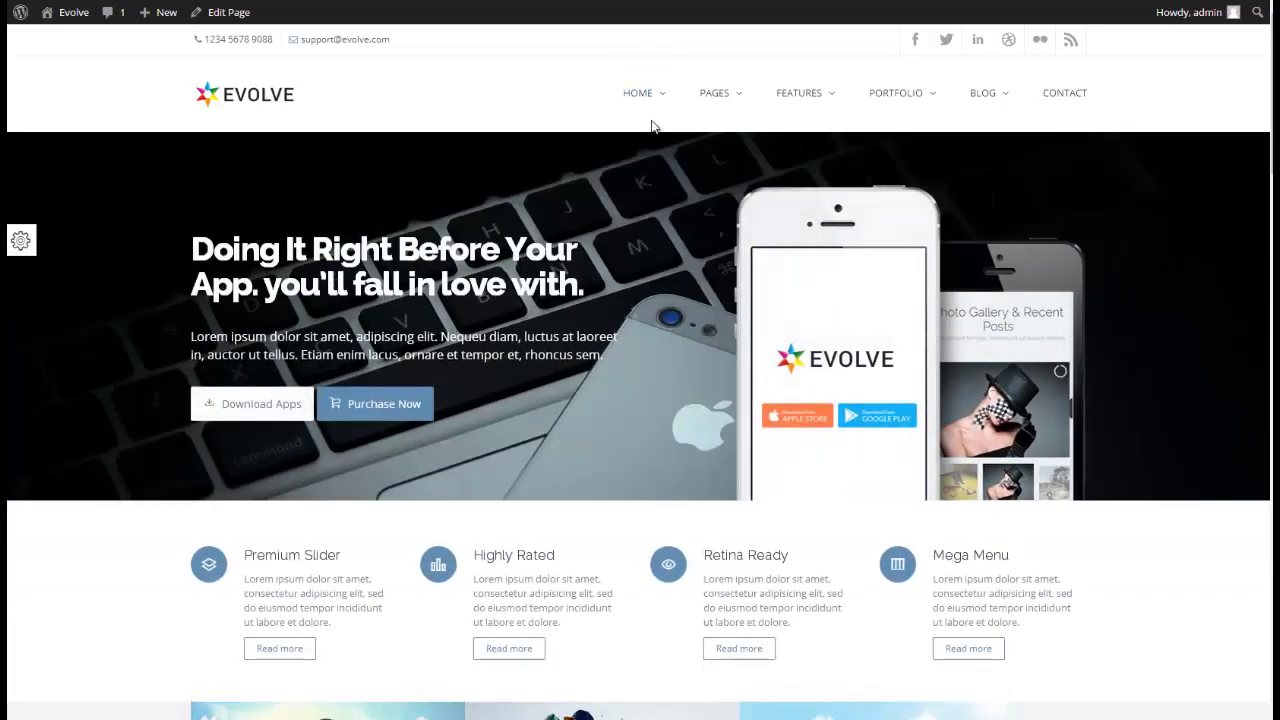
- Open the Parallax Home page and look through its sections
mouse_move(651, 97)
click(657, 206)
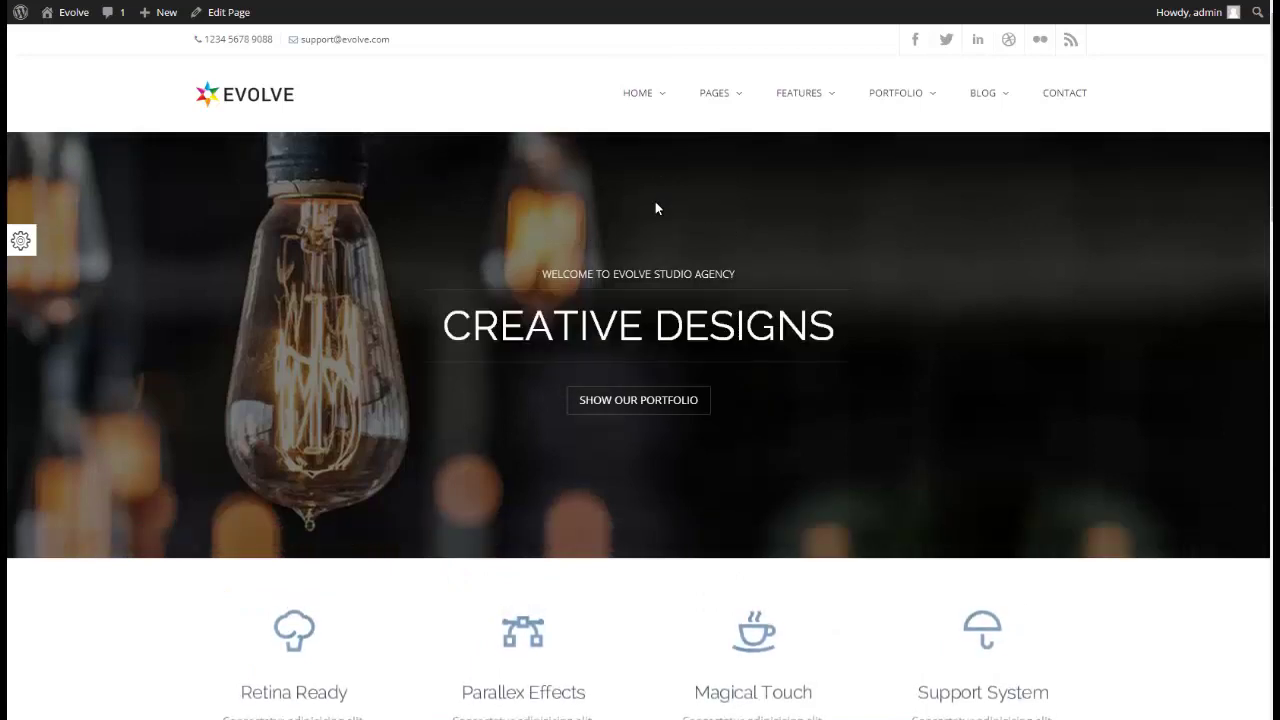
scroll(657, 208, down, 5)
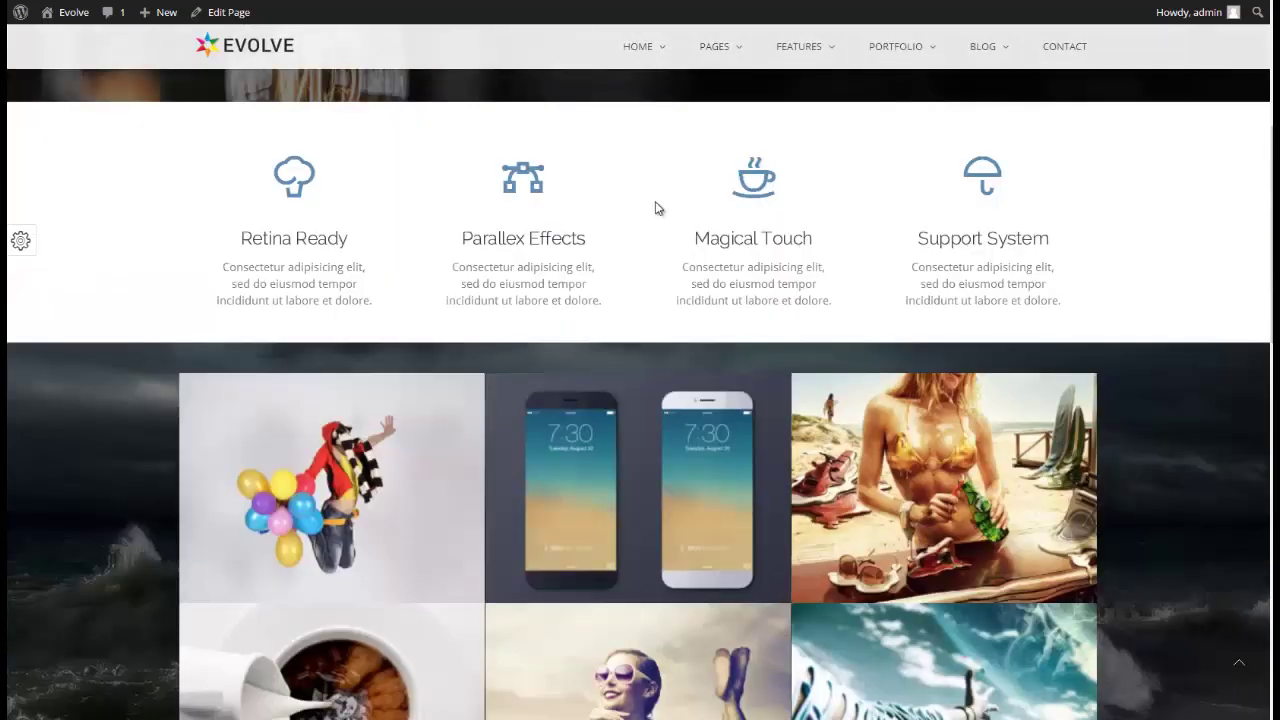
scroll(655, 208, down, 9)
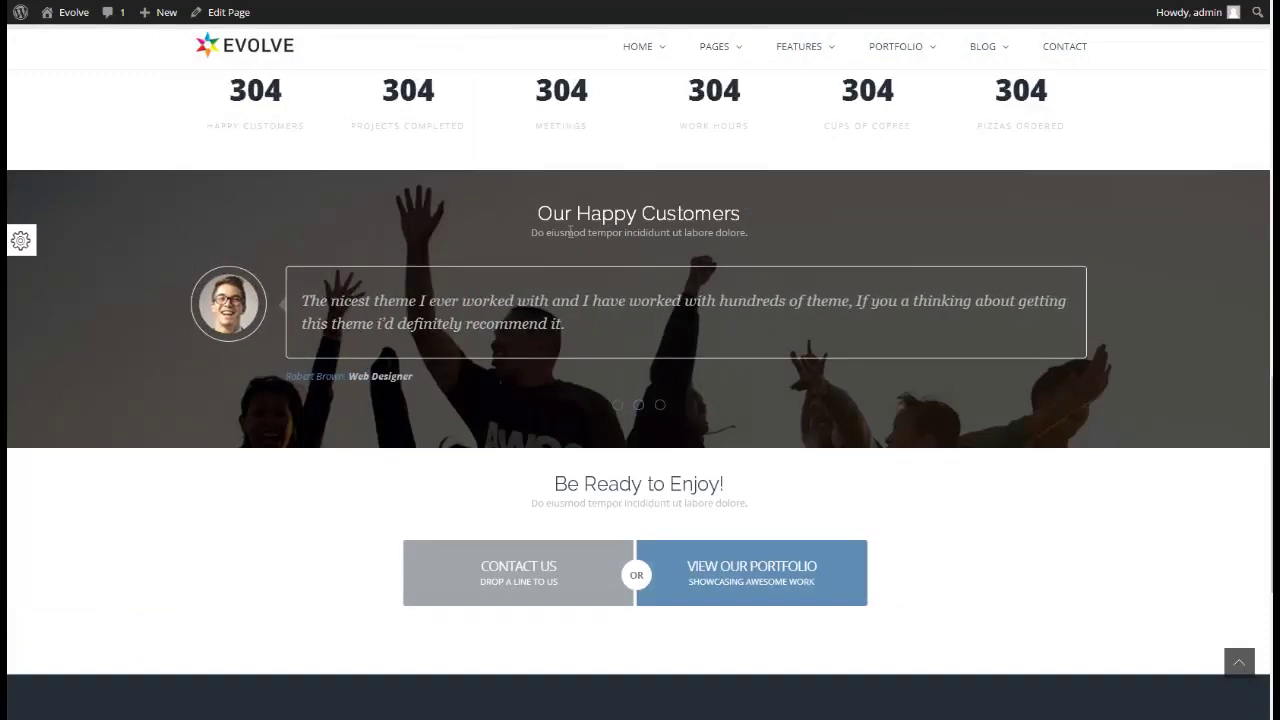
scroll(569, 235, up, 12)
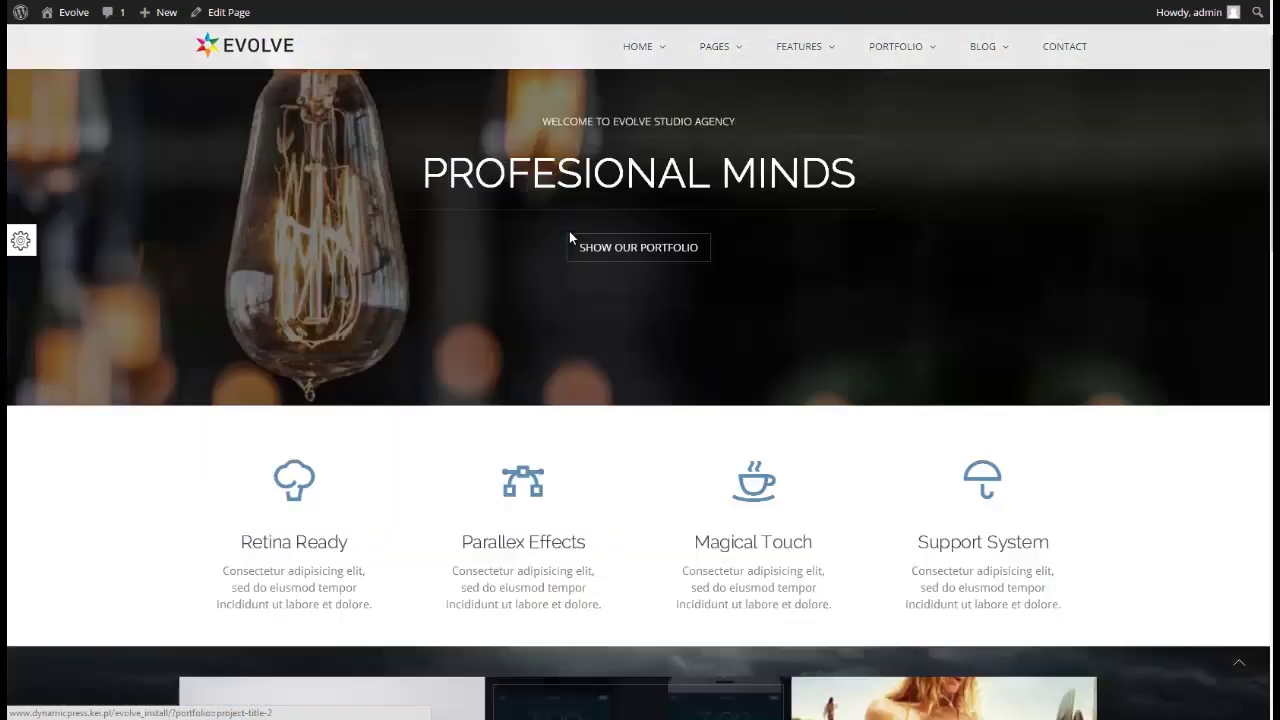
scroll(569, 231, up, 2)
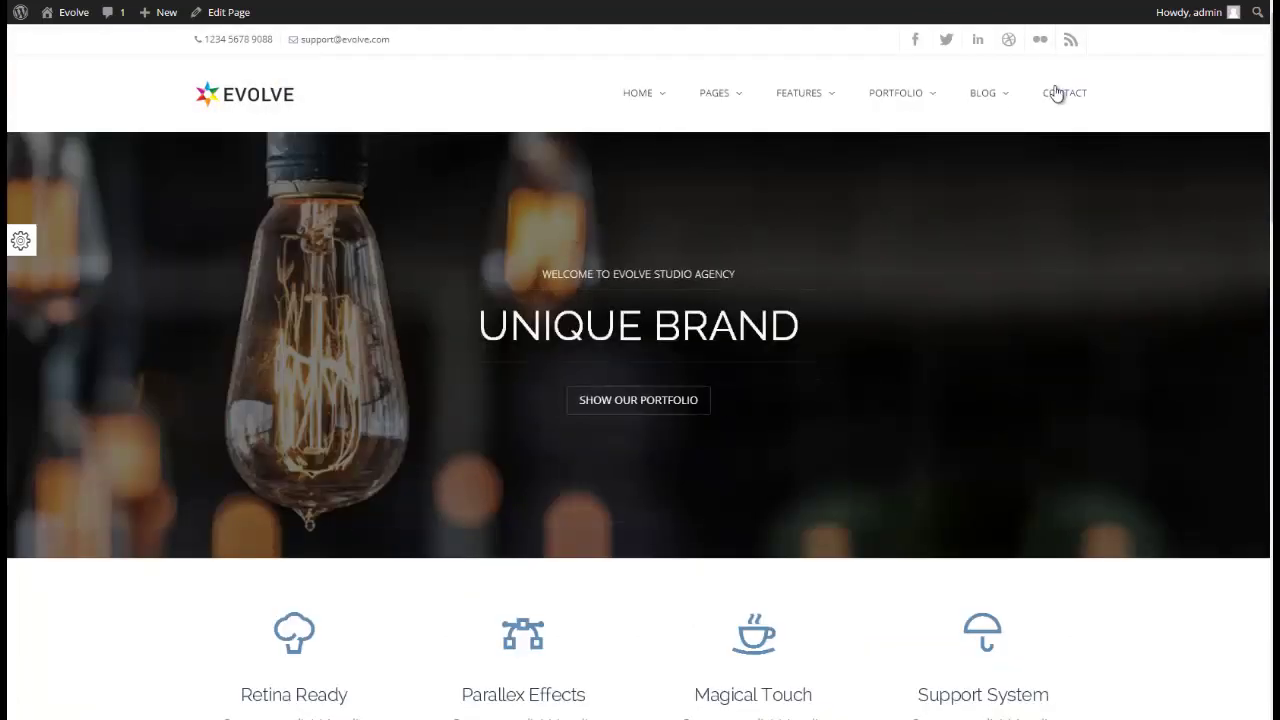